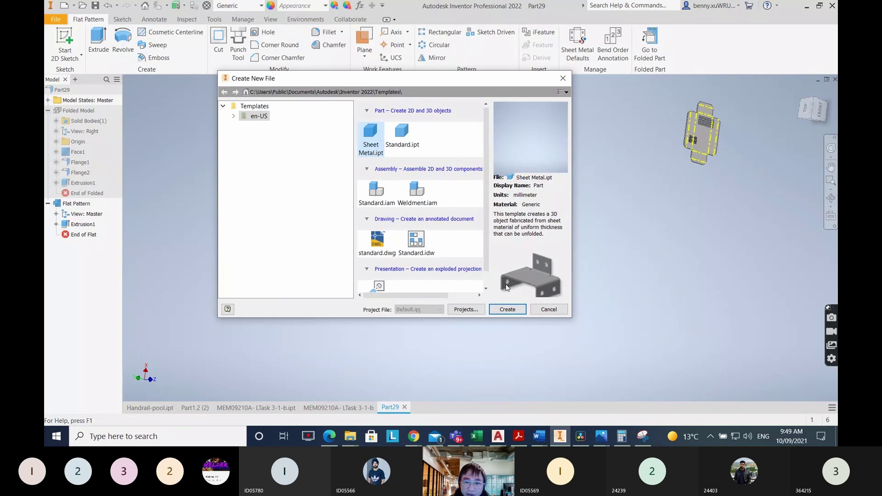
- Create a part from the Sheet Metal.ipt template and set the material of its Default_mm sheet metal rule to Steel, Mild
{"action": "left_click", "coordinate": [508, 309]}
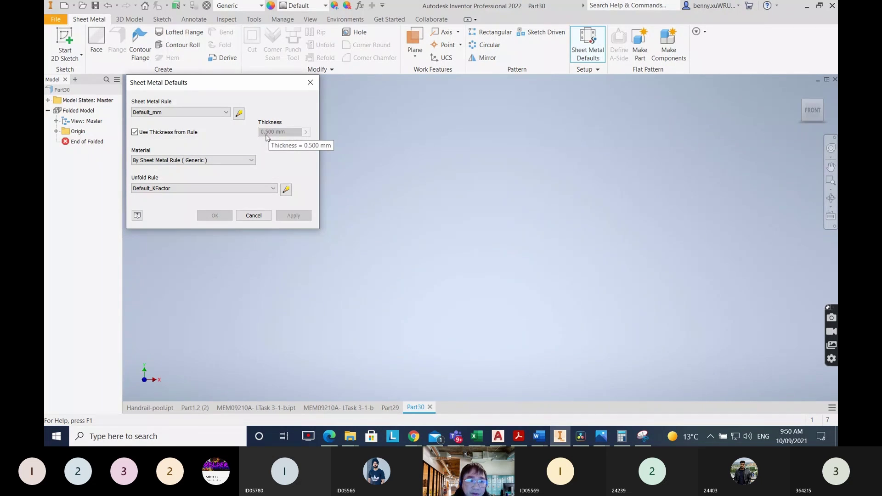
{"action": "left_click", "coordinate": [239, 114]}
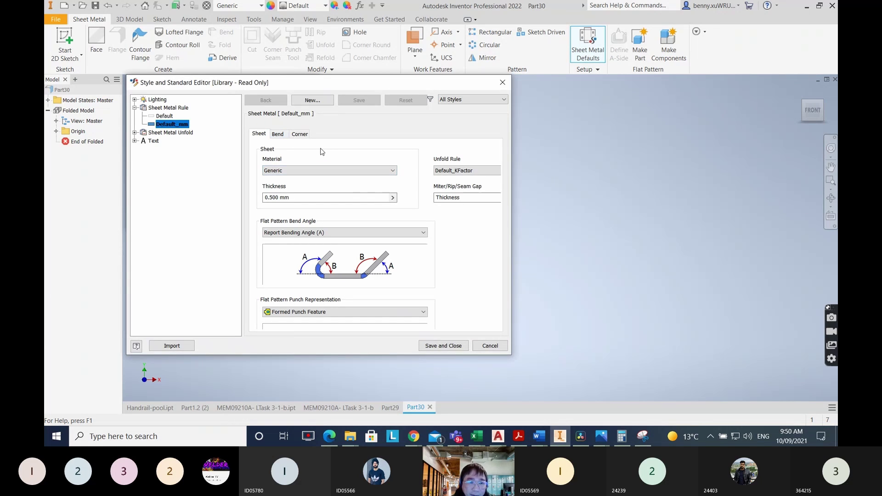
{"action": "left_click", "coordinate": [393, 172]}
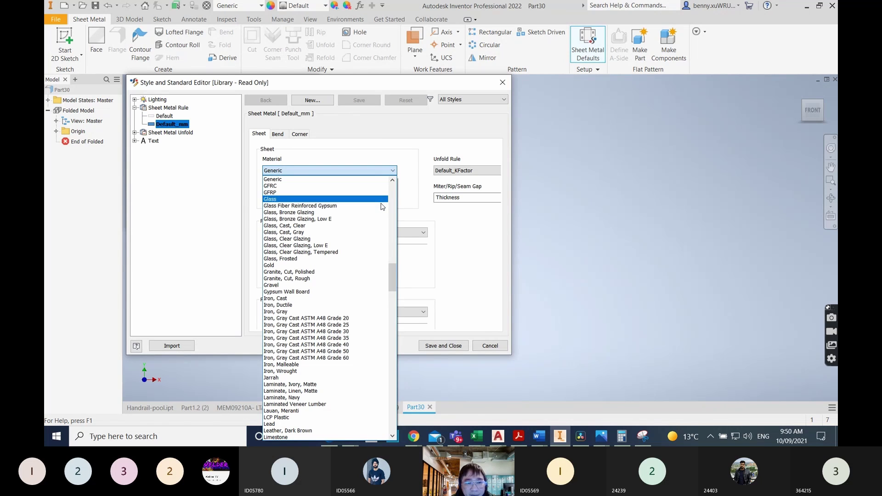
{"action": "scroll", "coordinate": [340, 272], "scroll_direction": "down", "scroll_amount": 12}
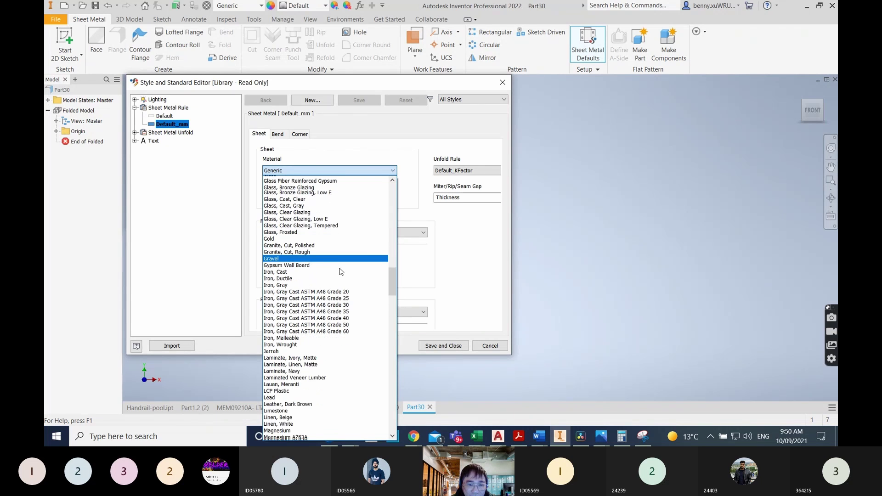
{"action": "scroll", "coordinate": [341, 272], "scroll_direction": "down", "scroll_amount": 8}
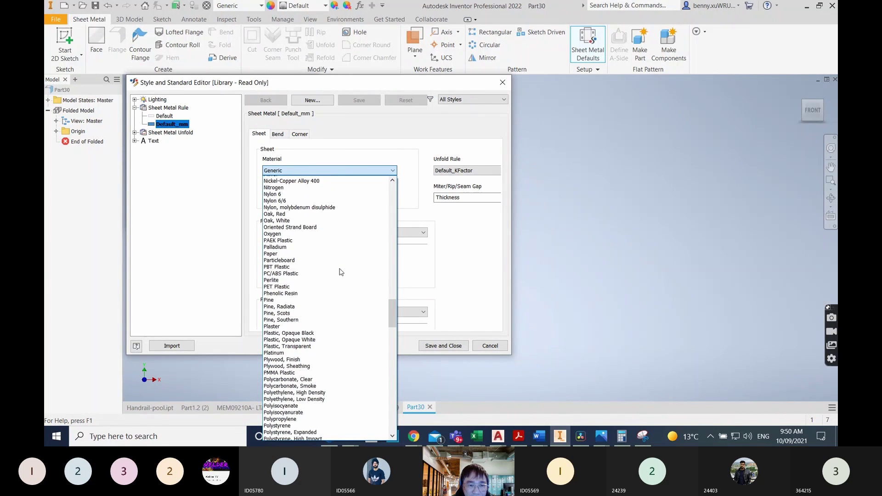
{"action": "scroll", "coordinate": [341, 274], "scroll_direction": "up", "scroll_amount": 12}
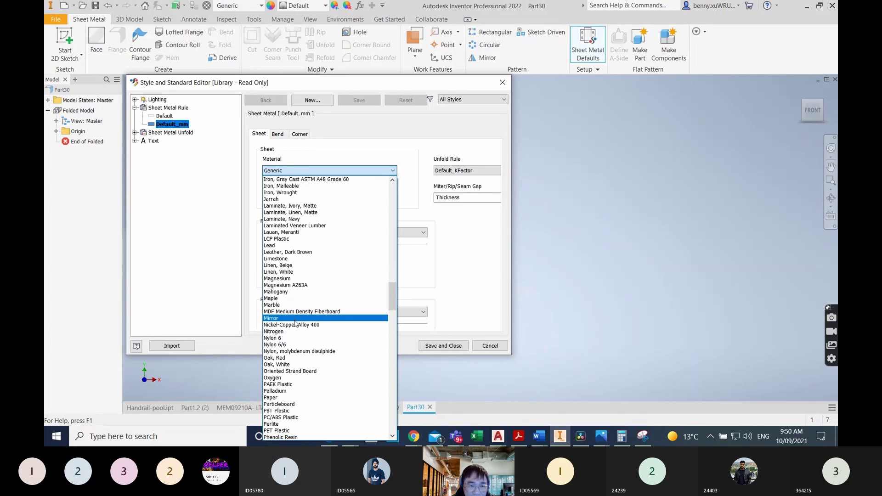
{"action": "scroll", "coordinate": [296, 325], "scroll_direction": "down", "scroll_amount": 5}
{"action": "scroll", "coordinate": [296, 325], "scroll_direction": "down", "scroll_amount": 15}
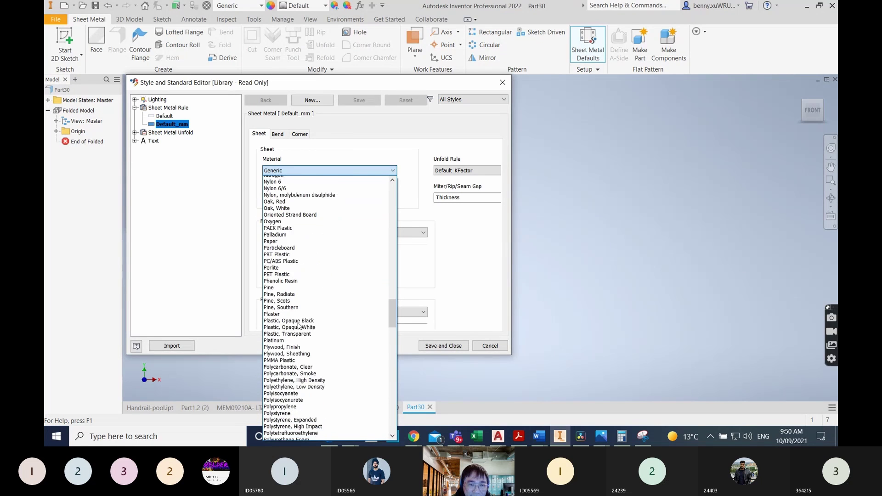
{"action": "scroll", "coordinate": [302, 325], "scroll_direction": "down", "scroll_amount": 8}
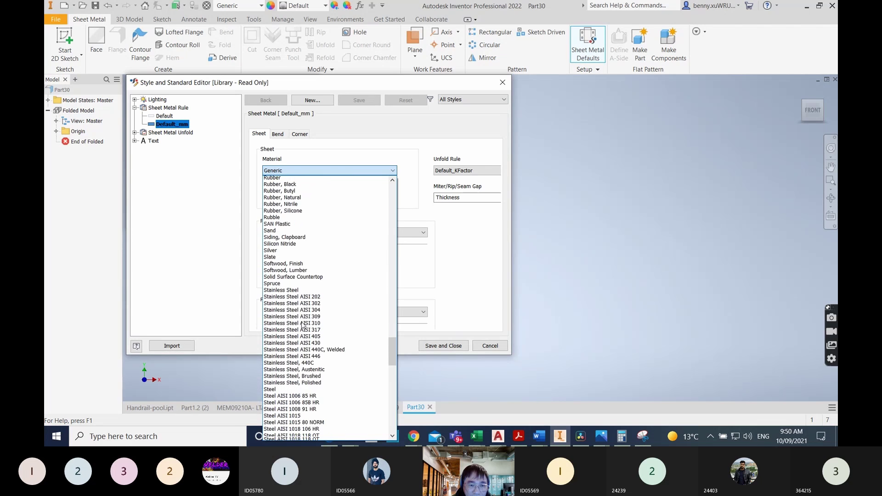
{"action": "scroll", "coordinate": [313, 312], "scroll_direction": "down", "scroll_amount": 3}
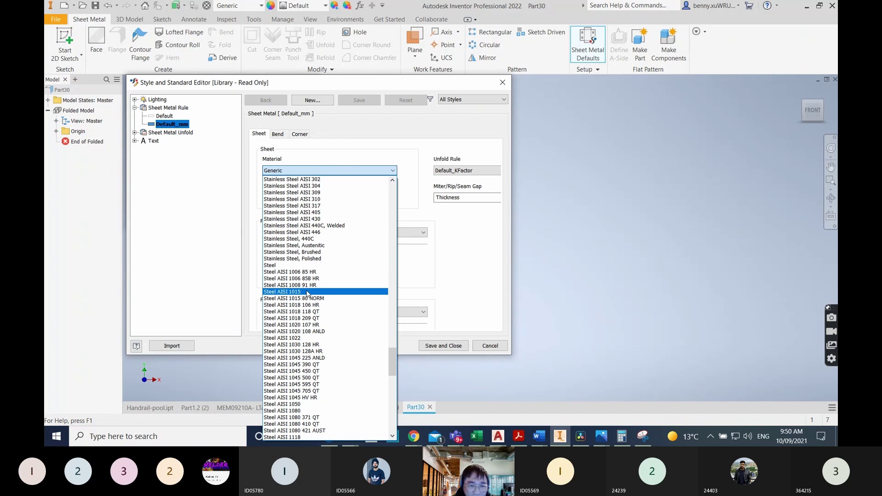
{"action": "scroll", "coordinate": [309, 294], "scroll_direction": "down", "scroll_amount": 6}
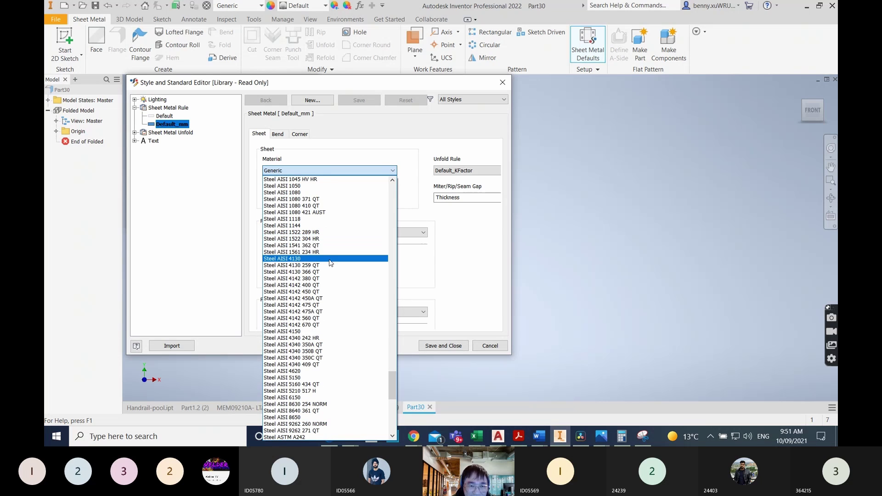
{"action": "scroll", "coordinate": [331, 265], "scroll_direction": "down", "scroll_amount": 6}
{"action": "scroll", "coordinate": [337, 250], "scroll_direction": "down", "scroll_amount": 2}
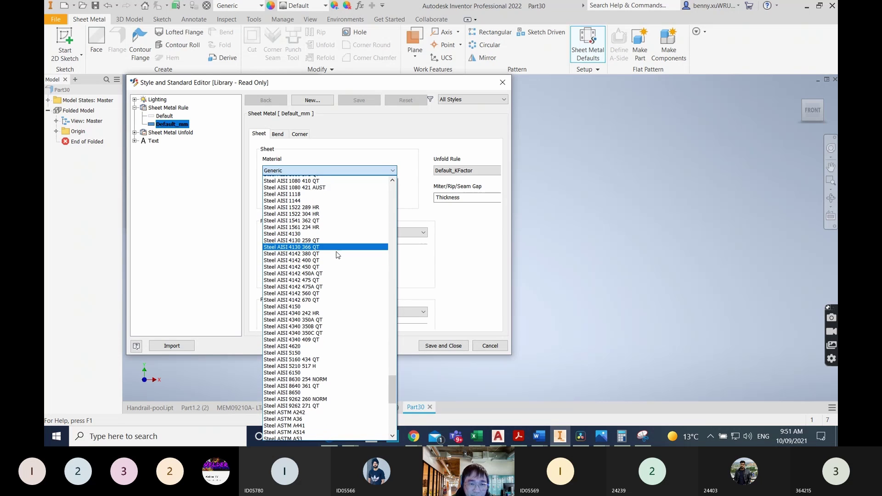
{"action": "scroll", "coordinate": [332, 280], "scroll_direction": "down", "scroll_amount": 7}
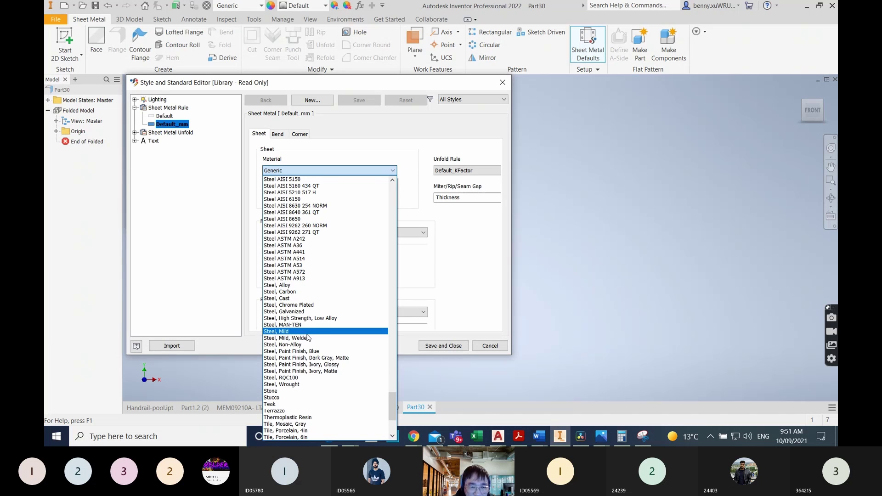
{"action": "left_click", "coordinate": [293, 331]}
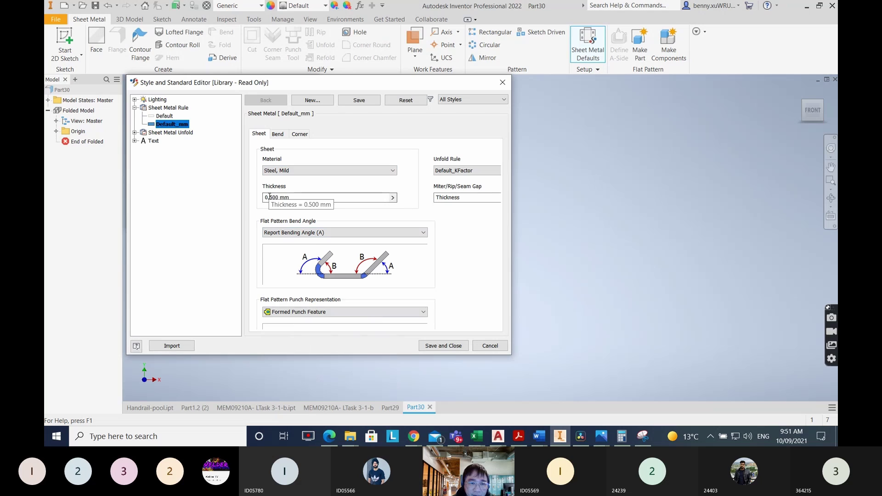
- Set the Default_mm rule's sheet thickness to 1.5 mm, save the style and close the sheet metal defaults
{"action": "key", "text": "Delete"}
{"action": "key", "text": "Delete"}
{"action": "type", "text": "1."}
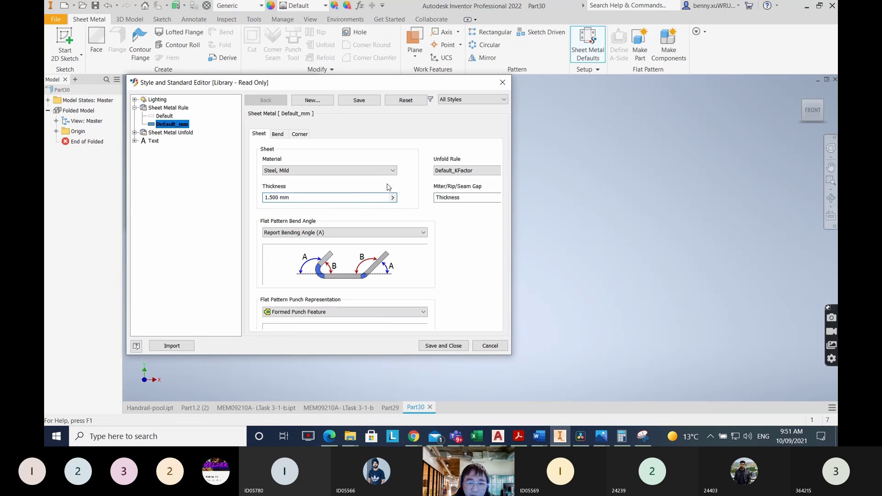
{"action": "left_click", "coordinate": [444, 346]}
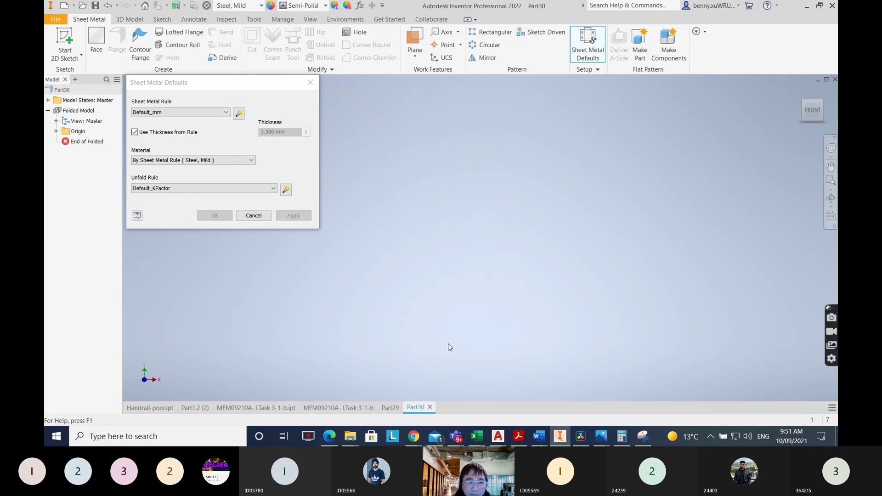
{"action": "key", "text": "Escape"}
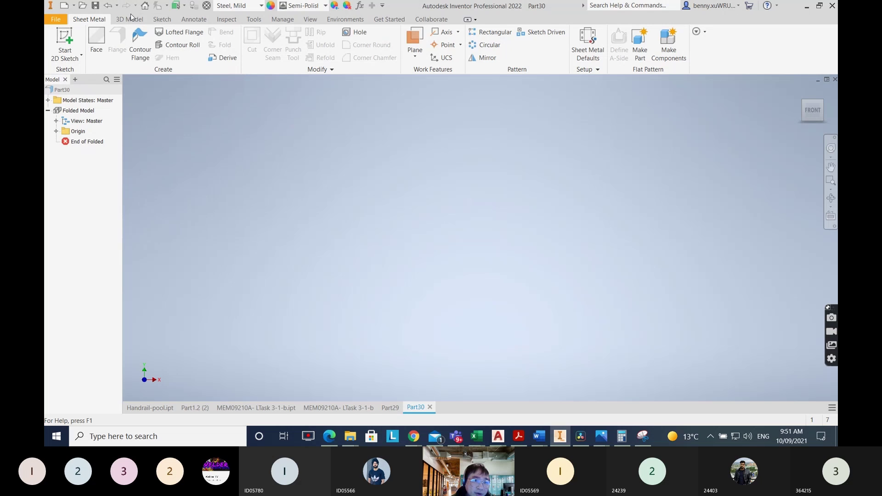
- Start a 2D sketch on the horizontal XZ plane and bring up the cover drawing in the MEM09210A worksheet in Word
{"action": "left_click", "coordinate": [67, 35]}
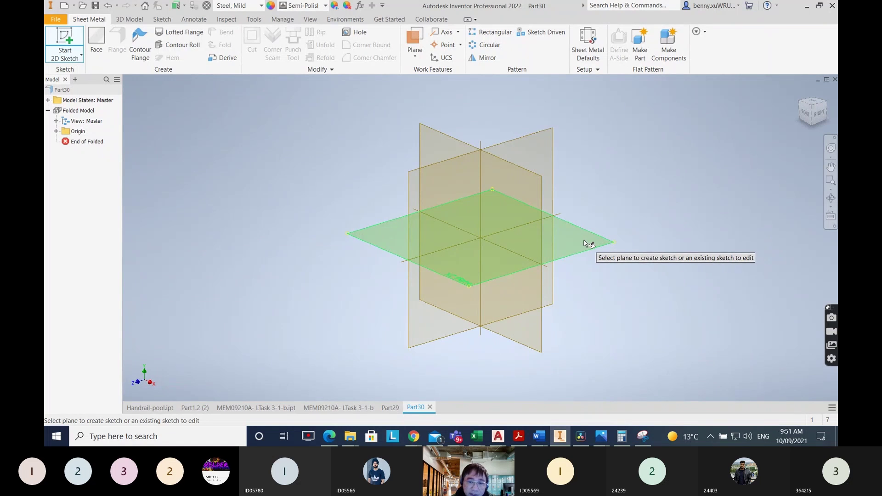
{"action": "left_click", "coordinate": [588, 244]}
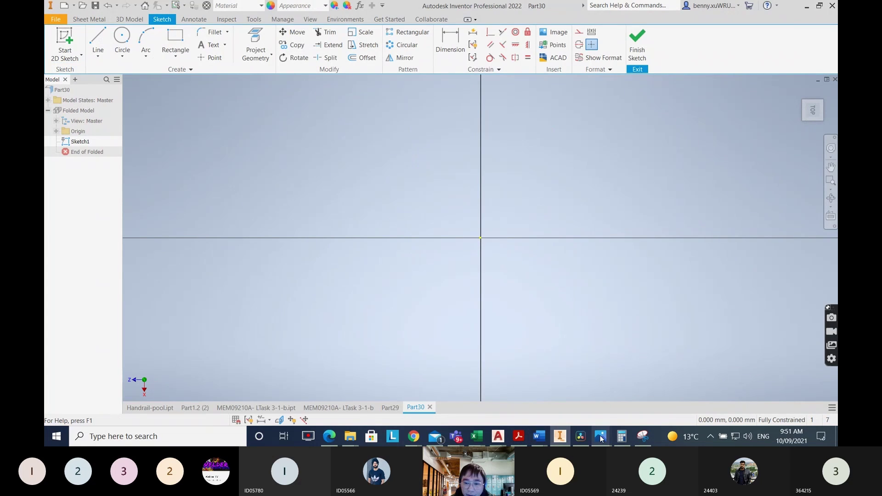
{"action": "mouse_move", "coordinate": [539, 436]}
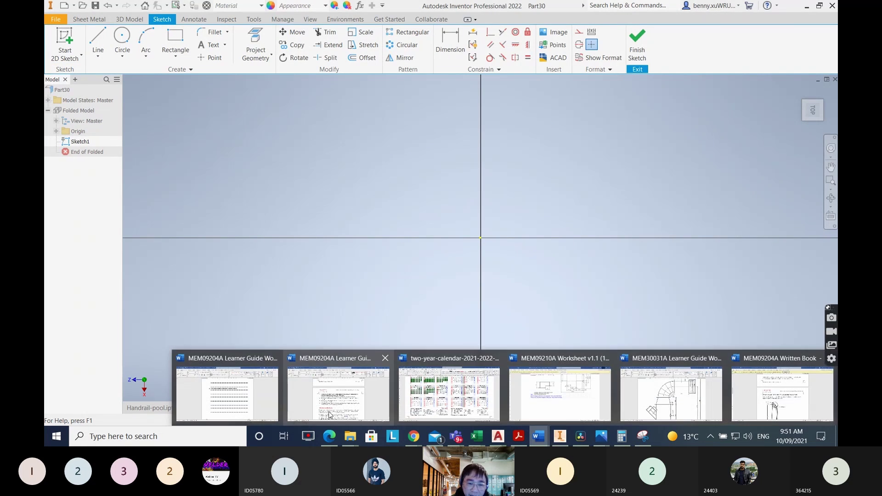
{"action": "left_click", "coordinate": [537, 407]}
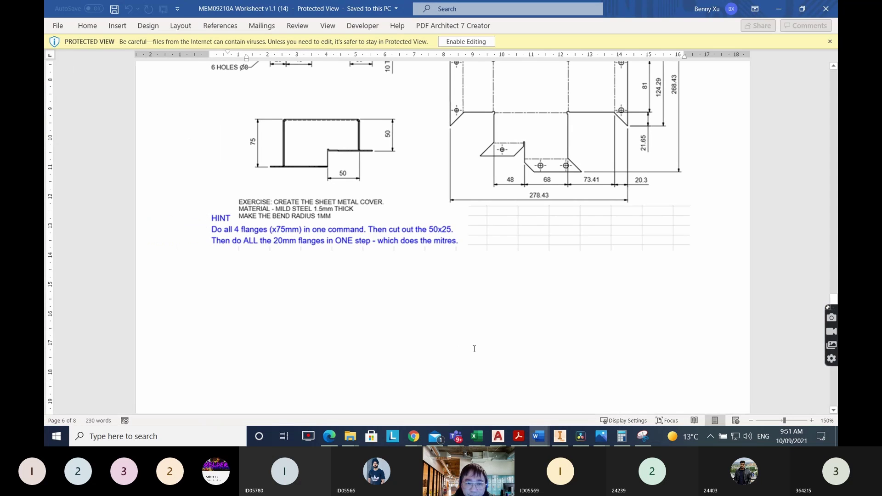
{"action": "scroll", "coordinate": [472, 330], "scroll_direction": "up", "scroll_amount": 5}
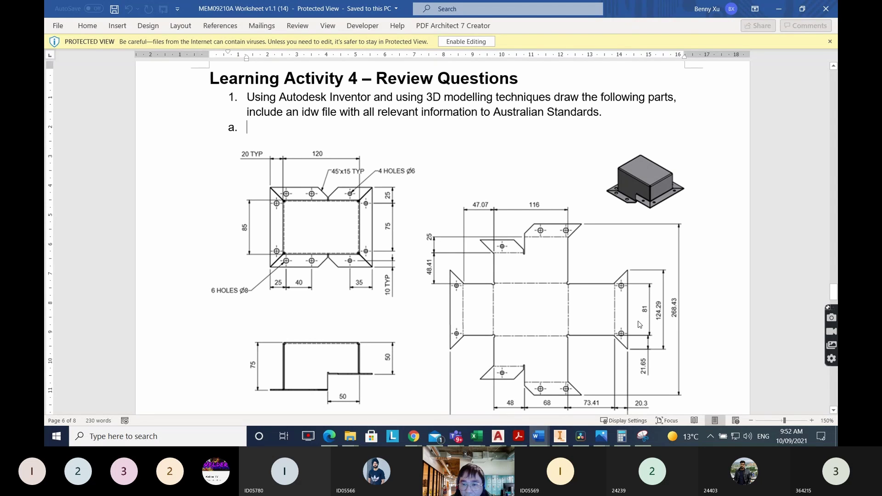
- Back in Inventor, sketch a two-point center rectangle at the origin, 116 mm wide and 81 mm high, and finish the sketch
{"action": "left_click", "coordinate": [560, 436]}
{"action": "left_click", "coordinate": [175, 54]}
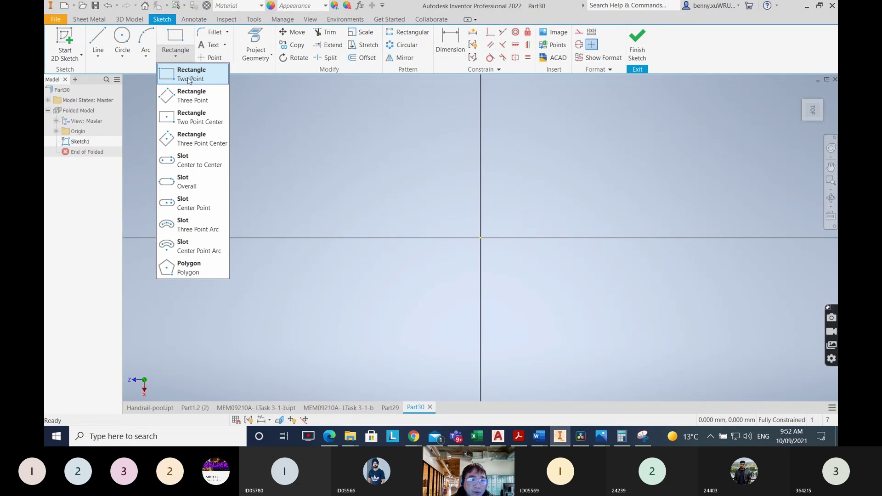
{"action": "left_click", "coordinate": [185, 117]}
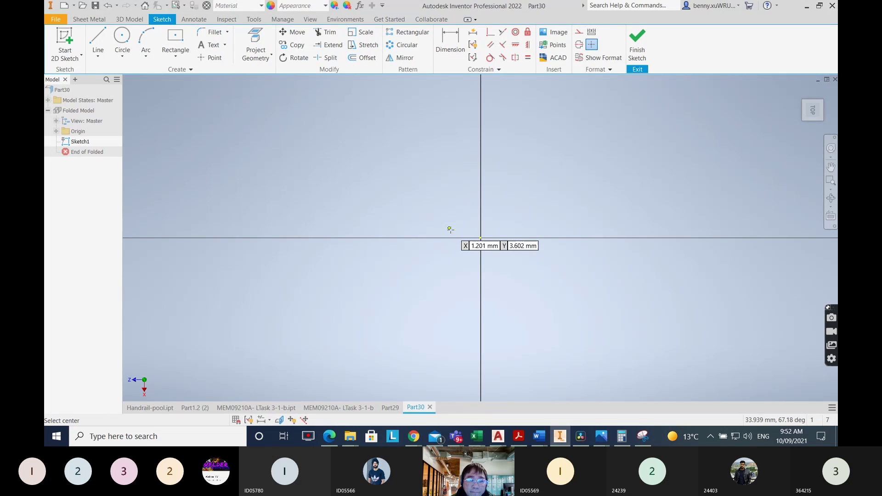
{"action": "left_click", "coordinate": [479, 237]}
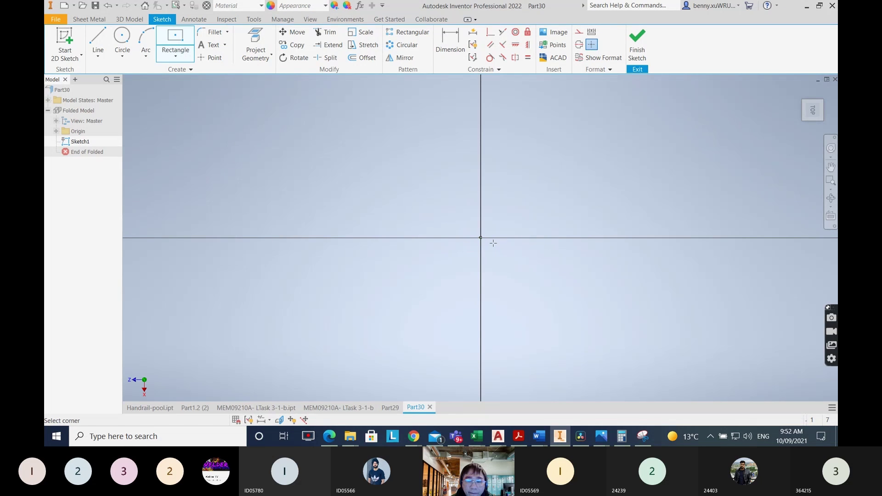
{"action": "key", "text": "BackSpace"}
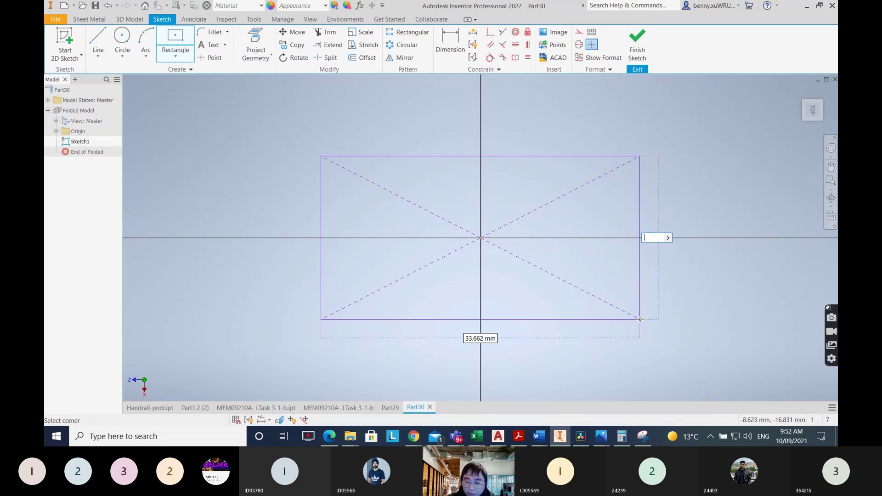
{"action": "type", "text": "81"}
{"action": "key", "text": "Tab"}
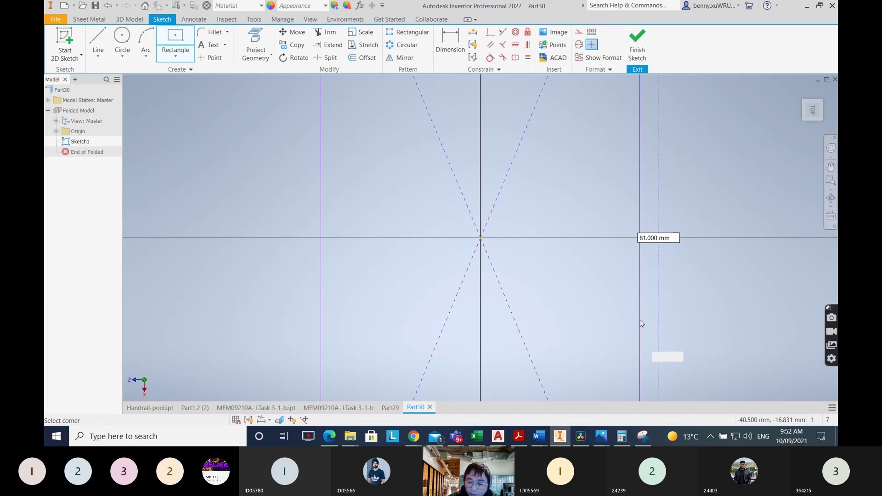
{"action": "type", "text": "116"}
{"action": "key", "text": "Return"}
{"action": "scroll", "coordinate": [639, 318], "scroll_direction": "up", "scroll_amount": 8}
{"action": "middle_click_drag", "start_coordinate": [698, 319], "coordinate": [454, 267]}
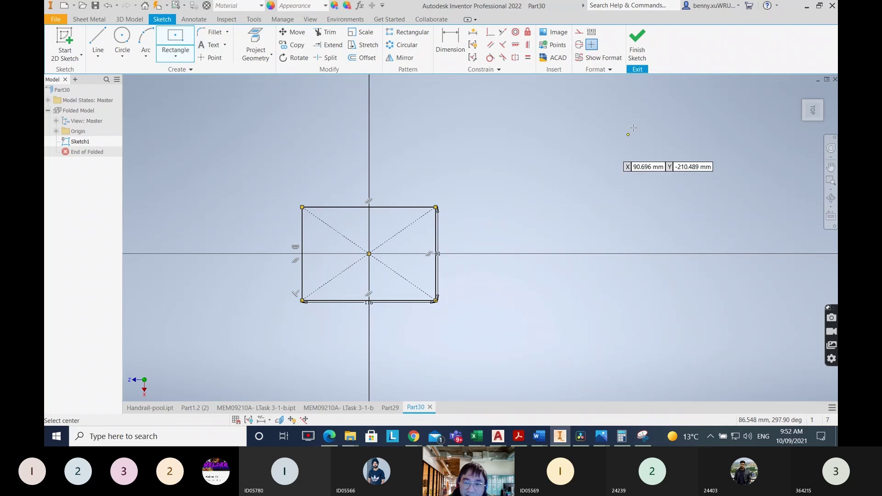
{"action": "left_click", "coordinate": [637, 41]}
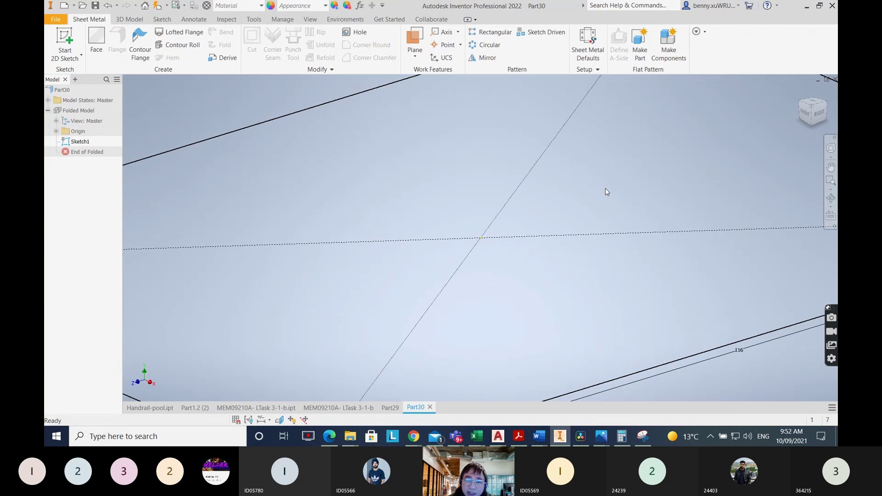
- Create a sheet metal face from the rectangular profile, following the default sheet metal rule
{"action": "mouse_move", "coordinate": [613, 194]}
{"action": "middle_mouse_down"}
{"action": "mouse_move", "coordinate": [448, 242]}
{"action": "mouse_move", "coordinate": [454, 246]}
{"action": "middle_mouse_up"}
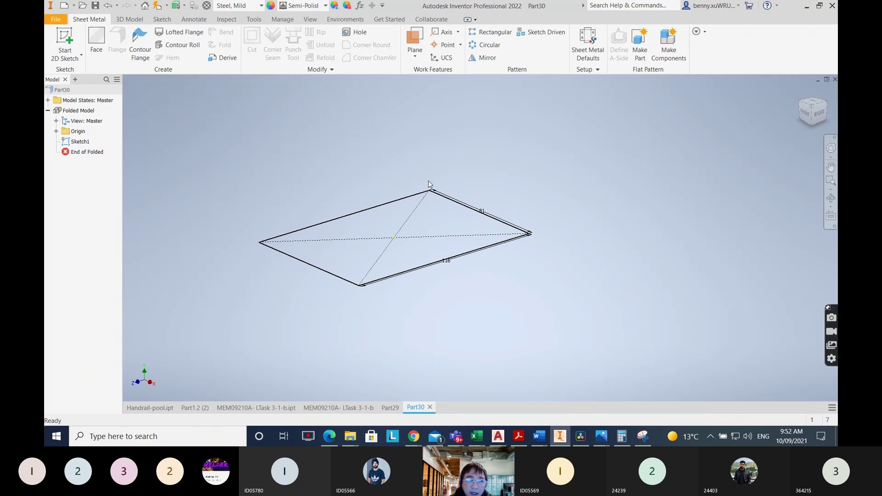
{"action": "left_click", "coordinate": [94, 38]}
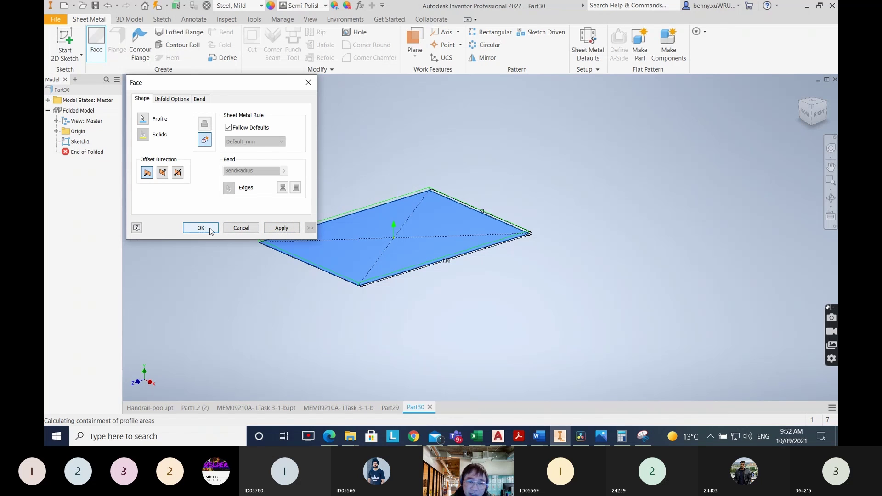
{"action": "left_click", "coordinate": [279, 229]}
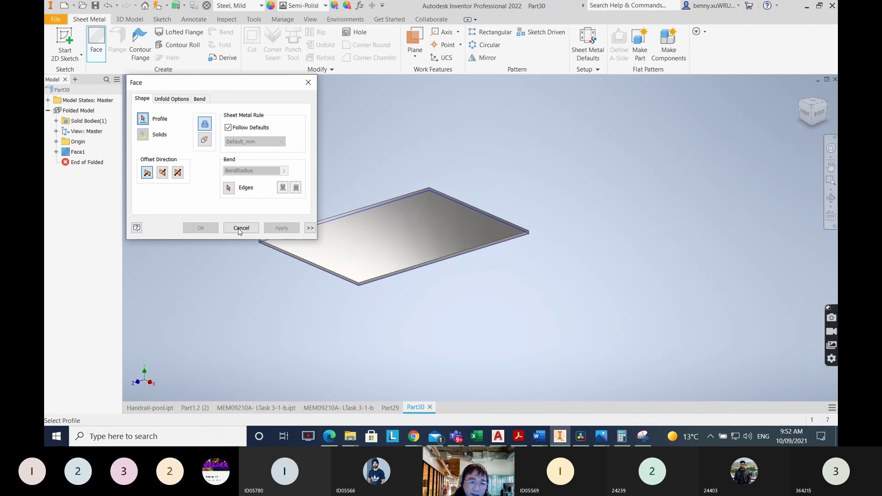
{"action": "left_click", "coordinate": [232, 228]}
- Inspect the new base plate and compare it with the cover drawing in the Word worksheet, returning to Inventor
{"action": "middle_click_drag", "start_coordinate": [625, 311], "coordinate": [600, 309], "text": "shift"}
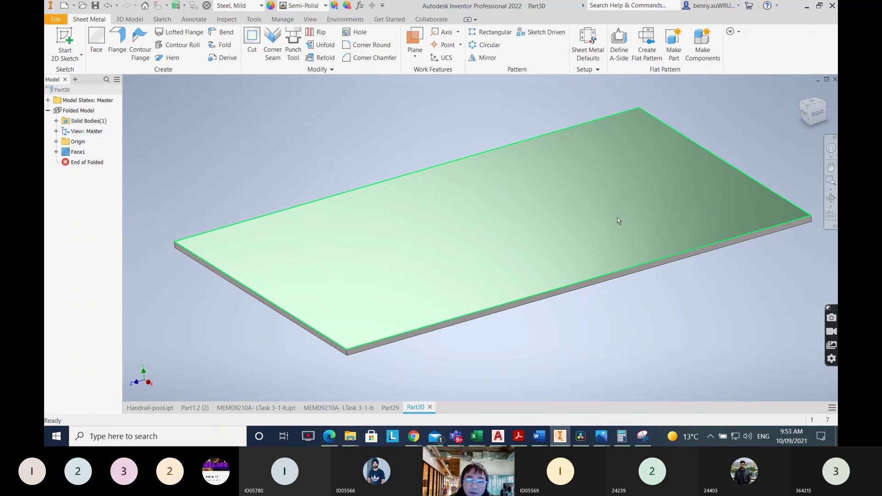
{"action": "scroll", "coordinate": [574, 333], "scroll_direction": "down", "scroll_amount": 3}
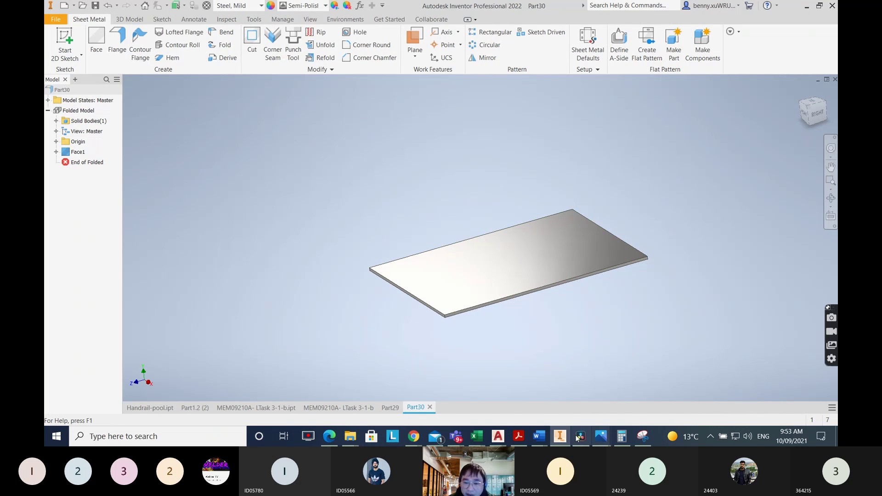
{"action": "left_click", "coordinate": [539, 435]}
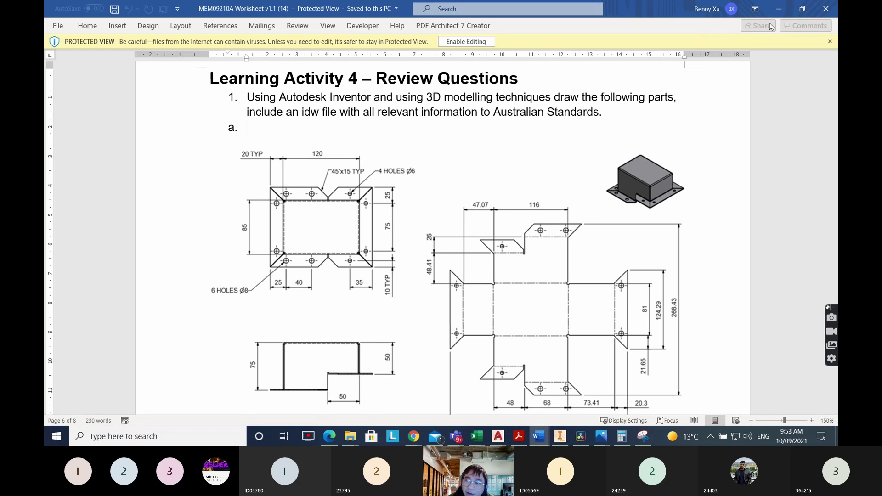
{"action": "left_click", "coordinate": [781, 10]}
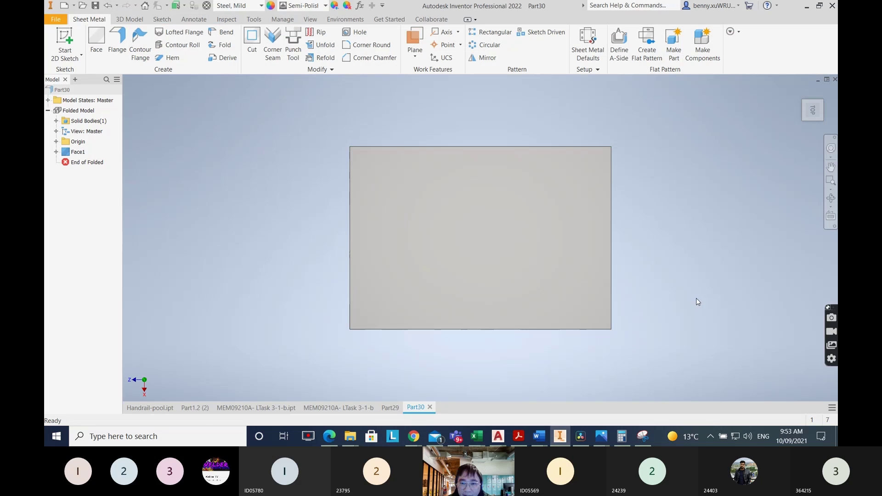
- Add a 90° flange 47.07 mm high along the top edge of one short side of the base plate
{"action": "key", "text": "F6"}
{"action": "scroll", "coordinate": [370, 239], "scroll_direction": "down", "scroll_amount": 3}
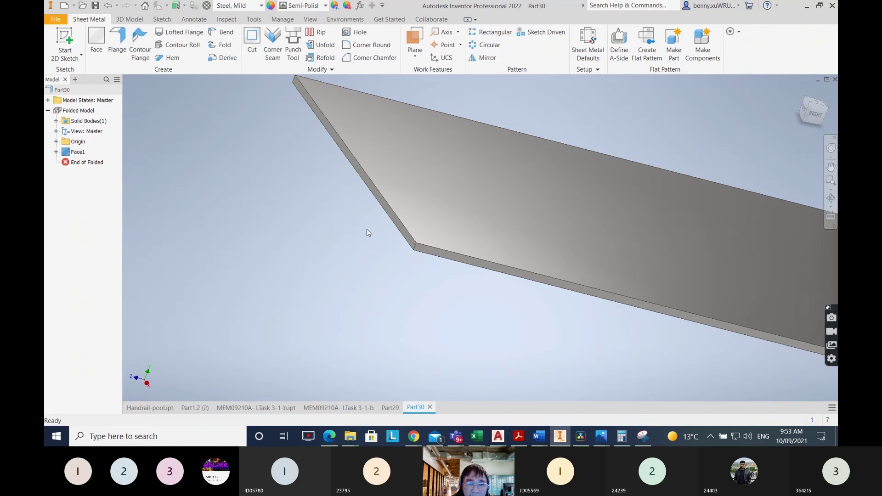
{"action": "scroll", "coordinate": [366, 257], "scroll_direction": "up", "scroll_amount": 5}
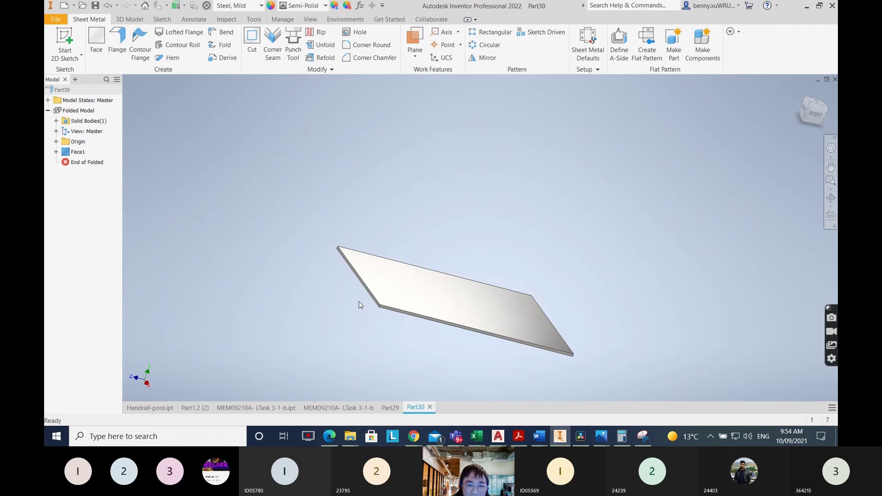
{"action": "left_click", "coordinate": [118, 46]}
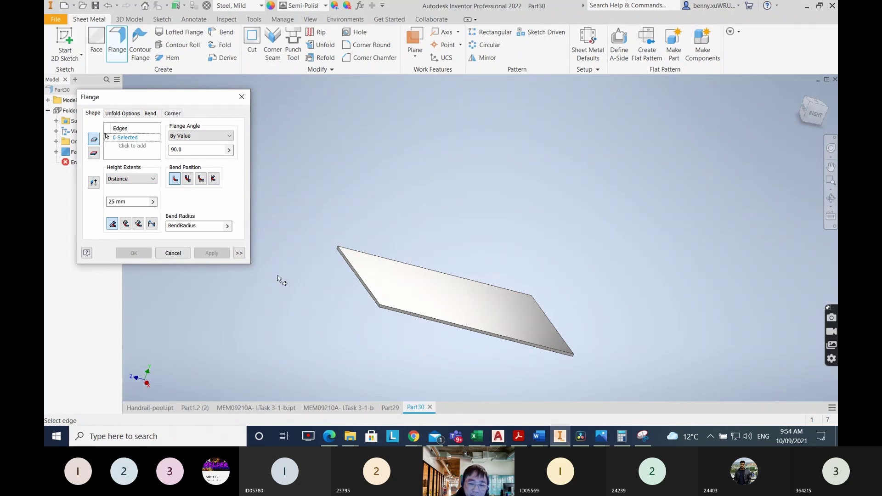
{"action": "left_click", "coordinate": [541, 440]}
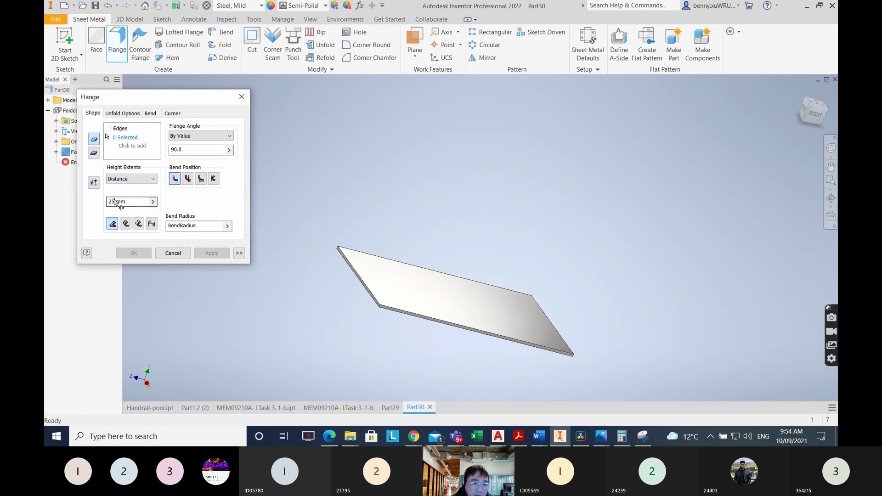
{"action": "double_click", "coordinate": [116, 203]}
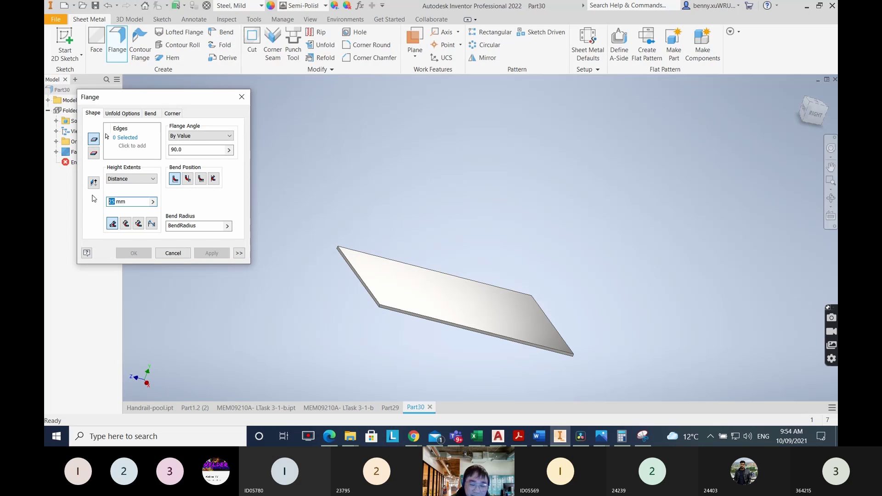
{"action": "type", "text": "47.07"}
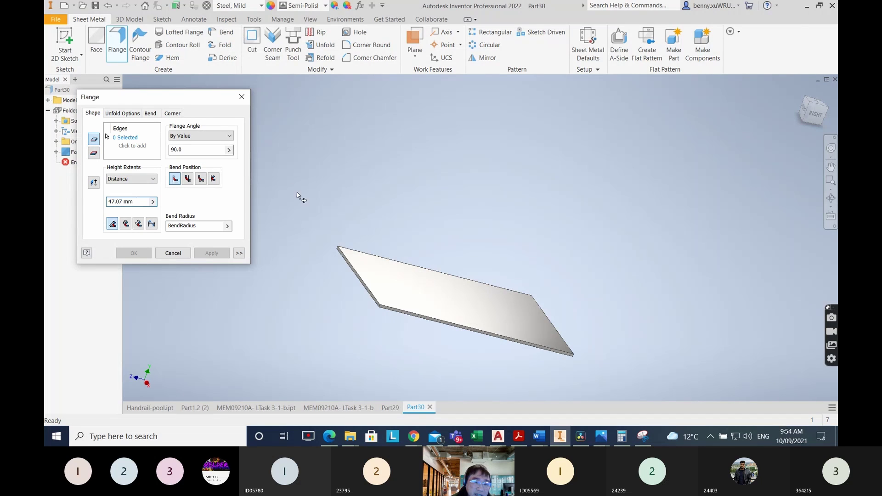
{"action": "scroll", "coordinate": [357, 272], "scroll_direction": "up", "scroll_amount": 2}
{"action": "scroll", "coordinate": [356, 272], "scroll_direction": "down", "scroll_amount": 5}
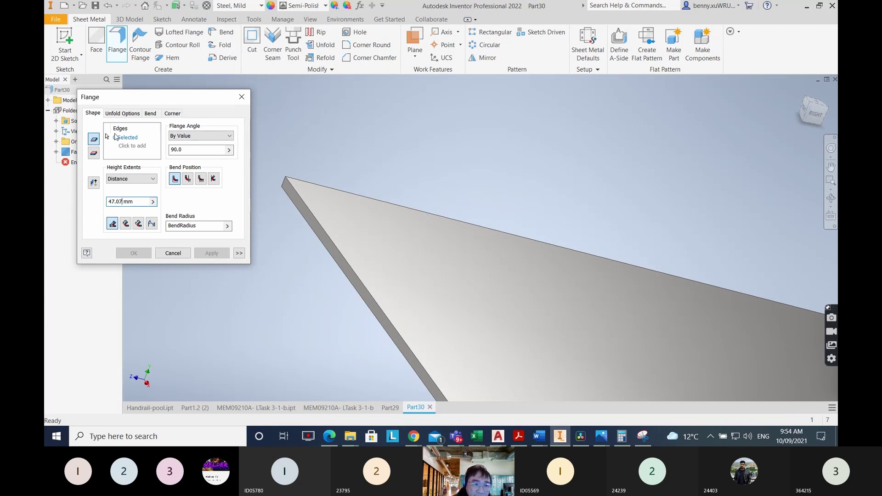
{"action": "left_click", "coordinate": [107, 136]}
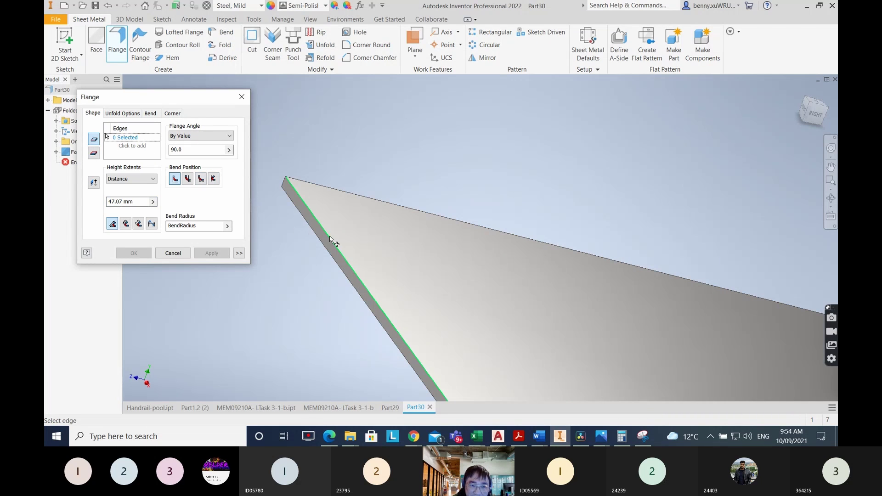
{"action": "scroll", "coordinate": [332, 241], "scroll_direction": "up", "scroll_amount": 3}
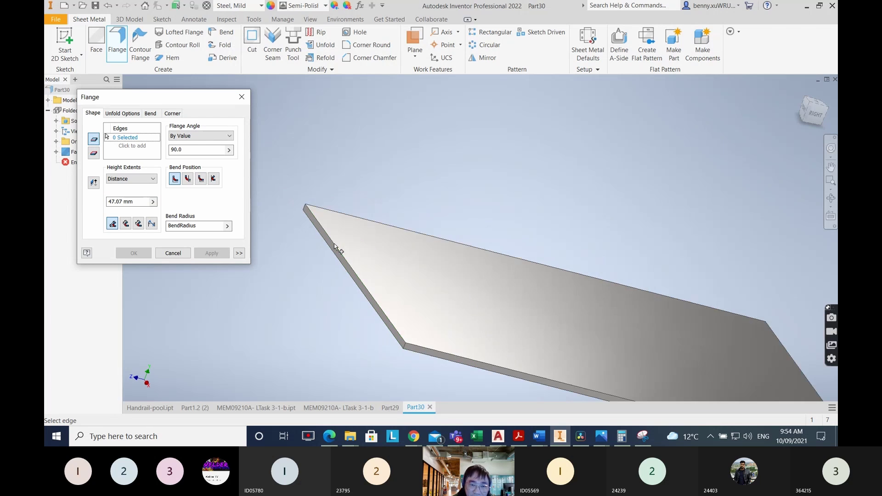
{"action": "scroll", "coordinate": [338, 251], "scroll_direction": "down", "scroll_amount": 3}
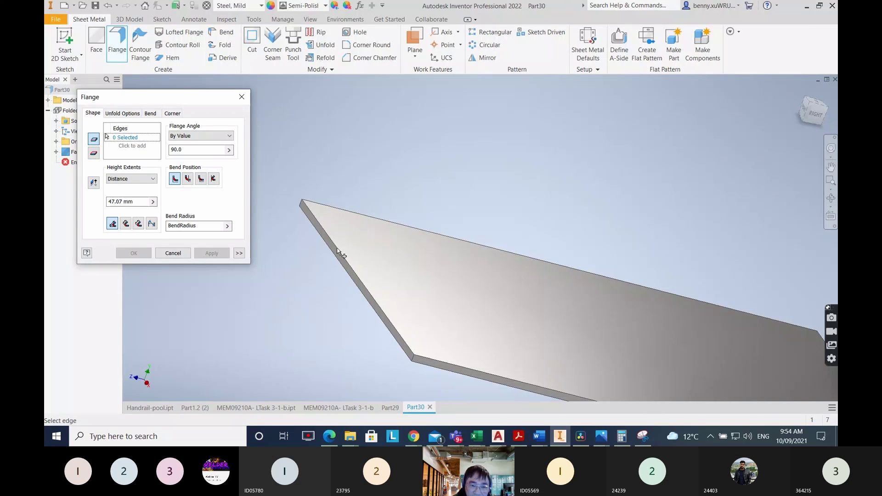
{"action": "left_click", "coordinate": [343, 257]}
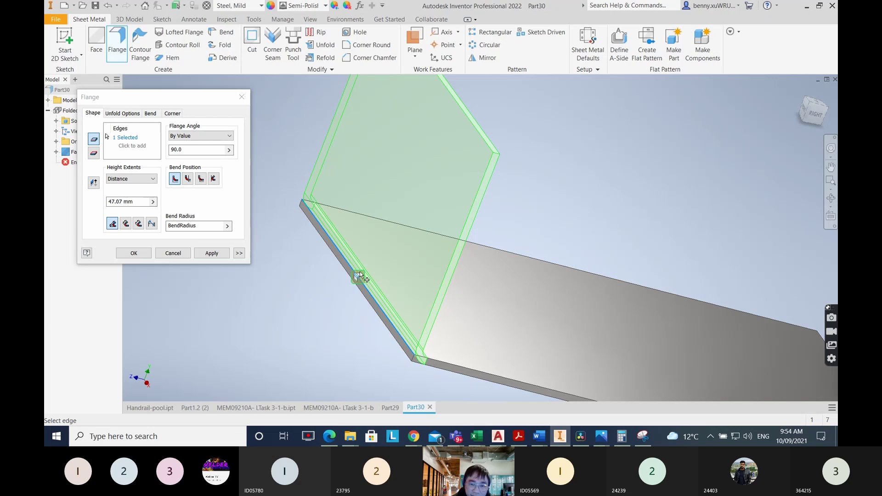
{"action": "left_click", "coordinate": [209, 254]}
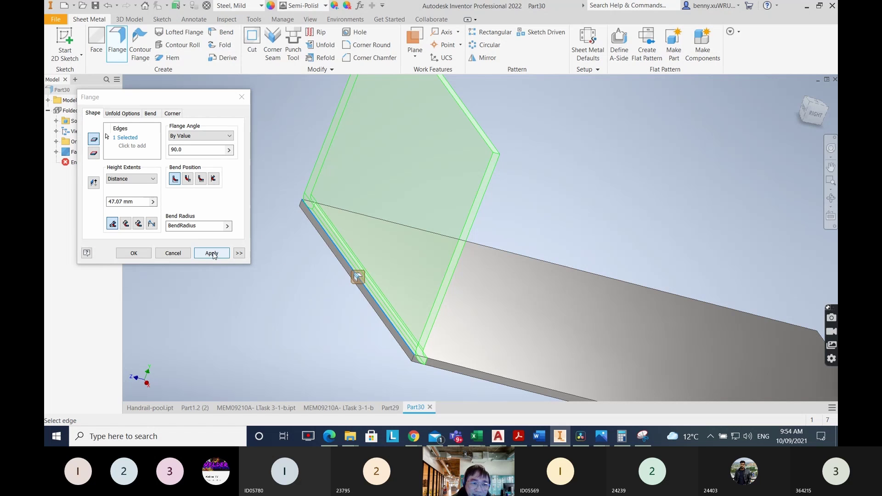
- Inspect the flanged part and compare it with the flat pattern dimensions in the Word worksheet, returning to Inventor
{"action": "scroll", "coordinate": [440, 205], "scroll_direction": "down", "scroll_amount": 4}
{"action": "middle_click_drag", "start_coordinate": [530, 193], "coordinate": [509, 176], "text": "shift"}
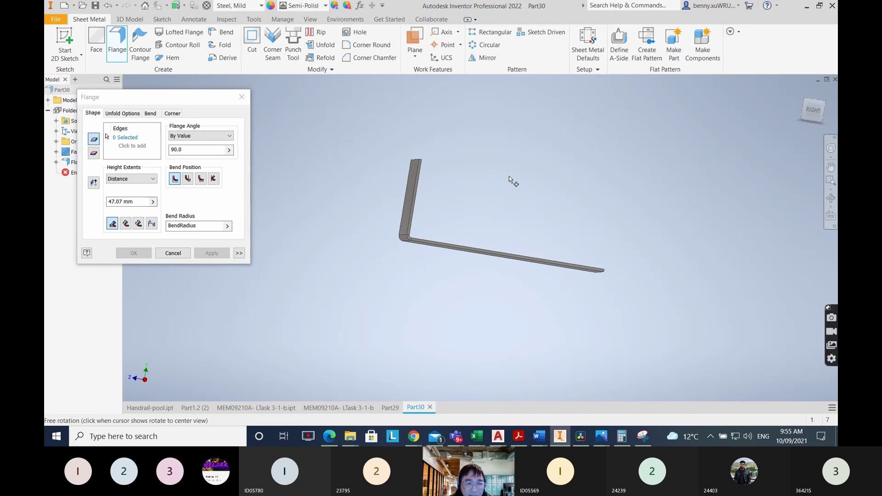
{"action": "key", "text": "alt+Tab"}
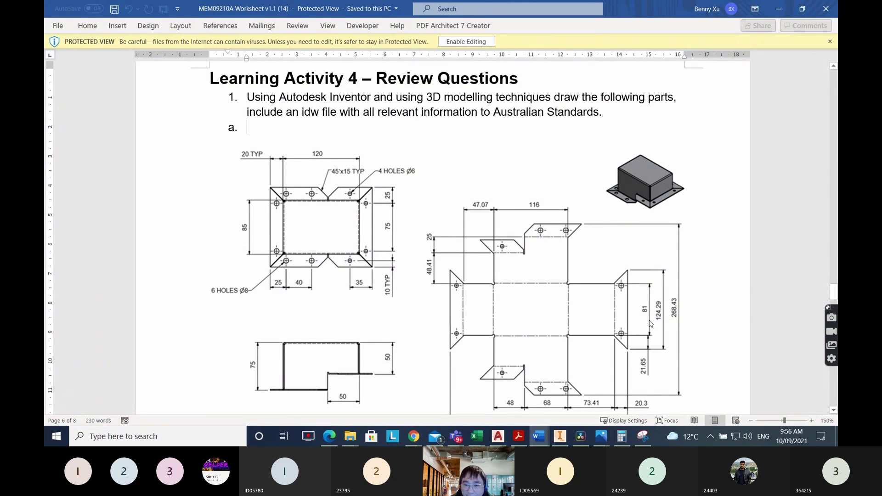
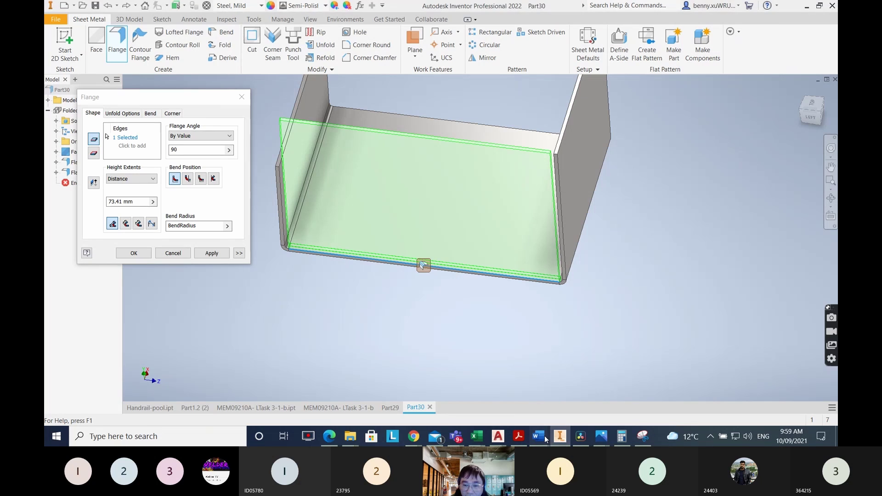
{"action": "key", "text": "alt+Tab"}
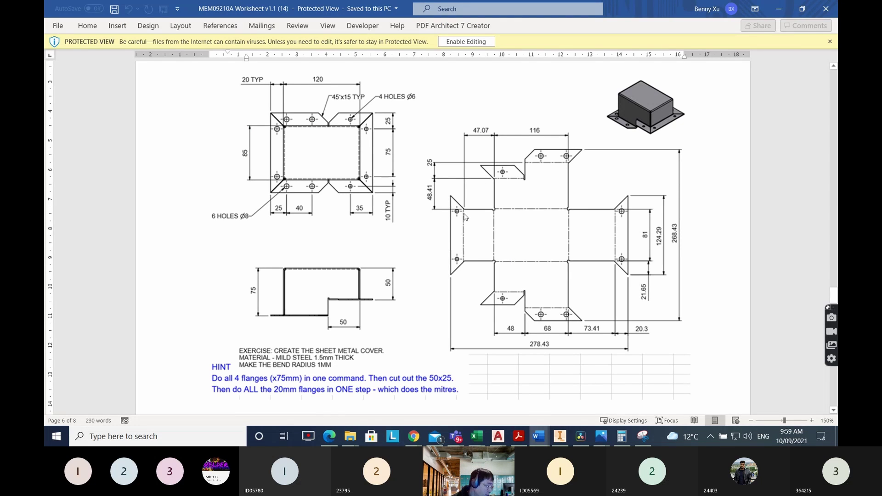
{"action": "key", "text": "alt+Tab"}
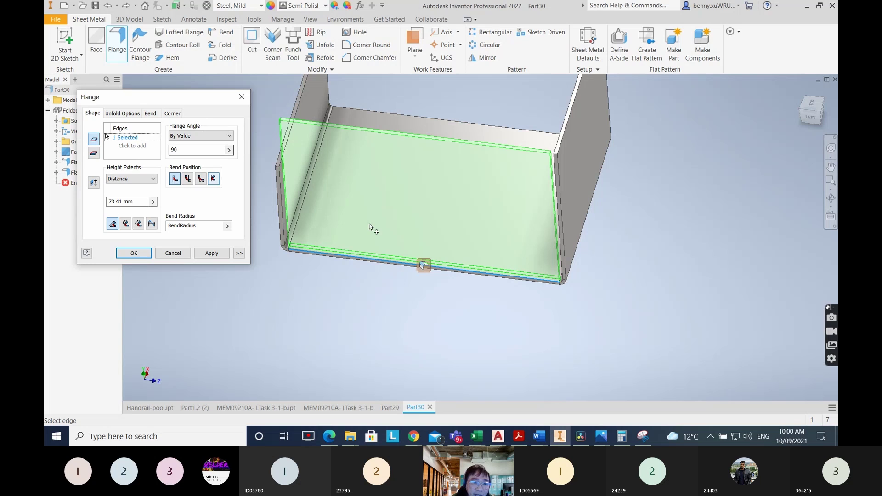
- Set the height of the flange on the near long edge to 48.41 mm and its width extents to Offset
{"action": "double_click", "coordinate": [122, 202]}
{"action": "type", "text": "48.41"}
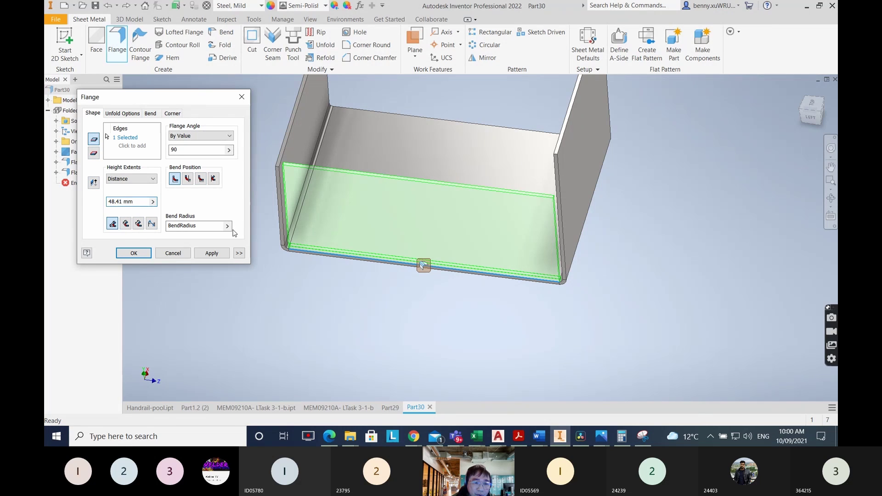
{"action": "left_click", "coordinate": [240, 253]}
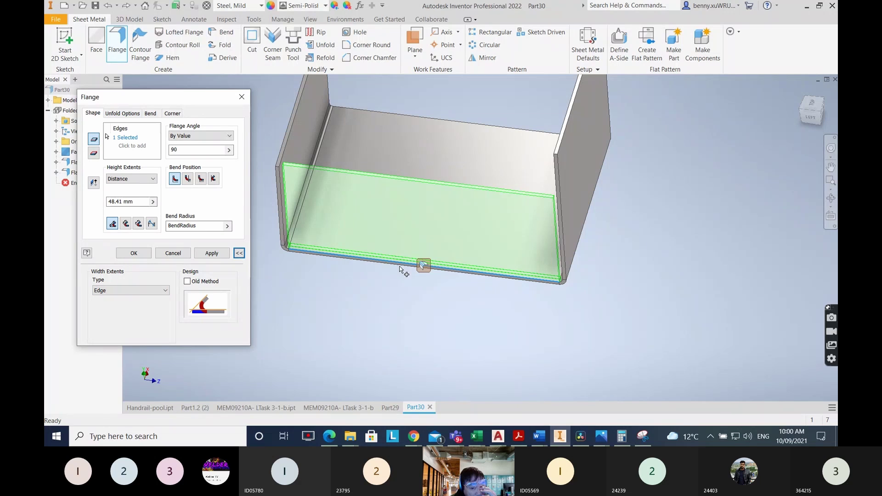
{"action": "left_click", "coordinate": [167, 287]}
{"action": "left_click", "coordinate": [146, 311]}
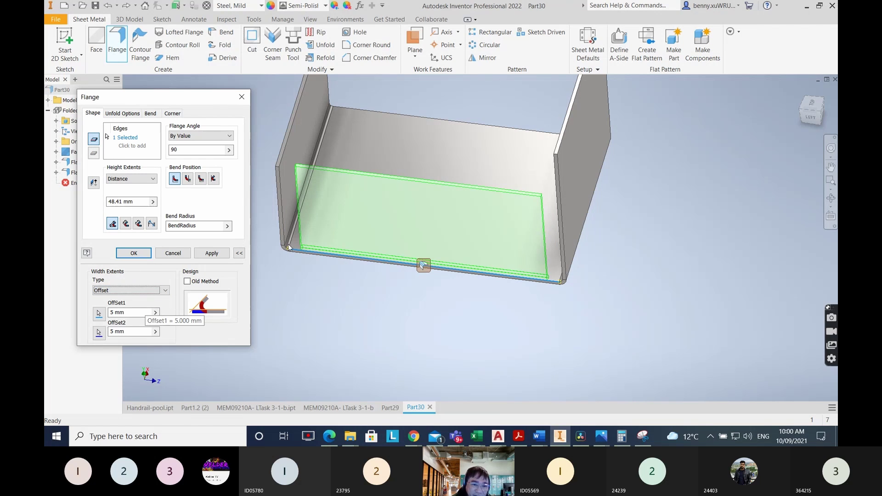
- Set both width offsets of the near long-edge flange to 0 mm
{"action": "double_click", "coordinate": [112, 313]}
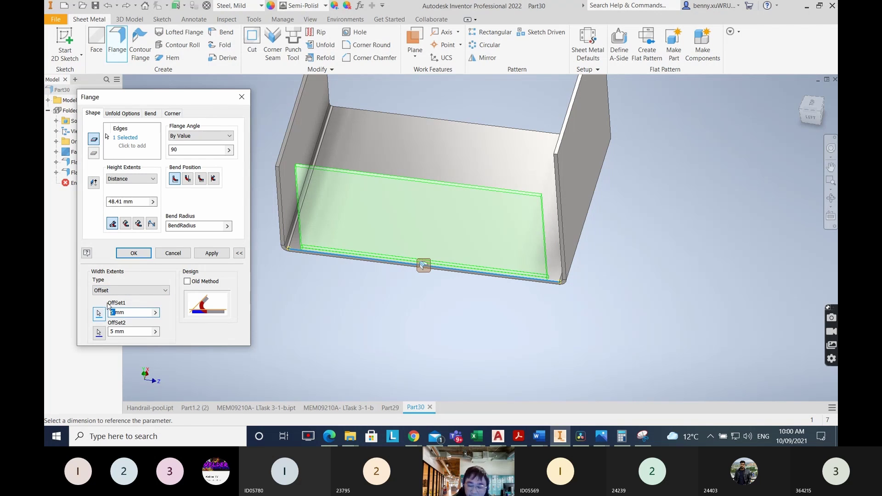
{"action": "type", "text": "0"}
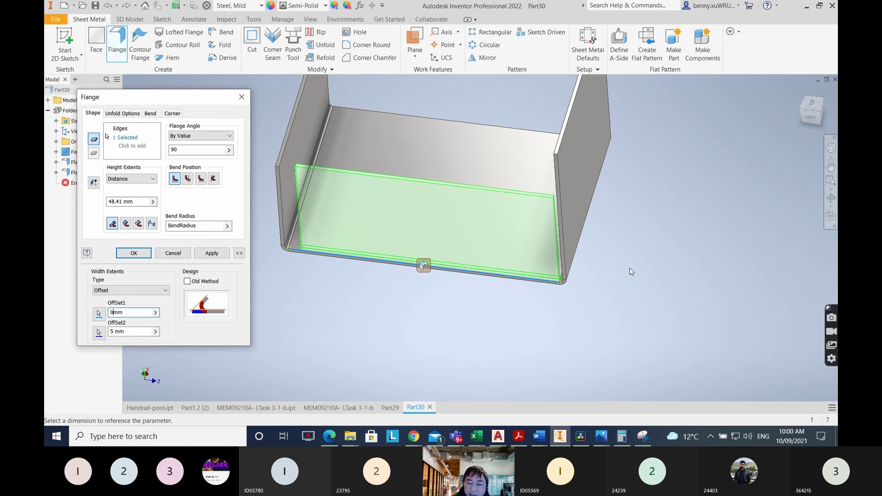
{"action": "double_click", "coordinate": [113, 331]}
{"action": "type", "text": "0"}
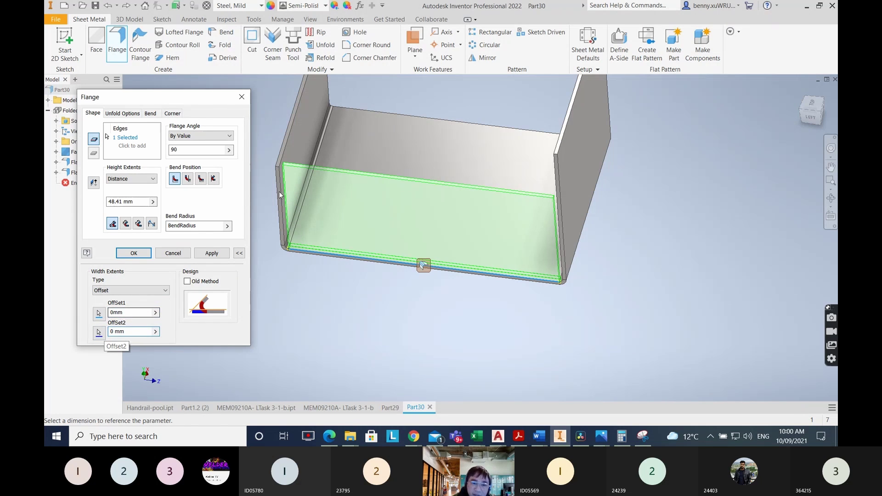
- Create the 48.41 mm flange on the near long edge with Offset1 at 68 mm and Offset2 at 0 mm
{"action": "double_click", "coordinate": [115, 312]}
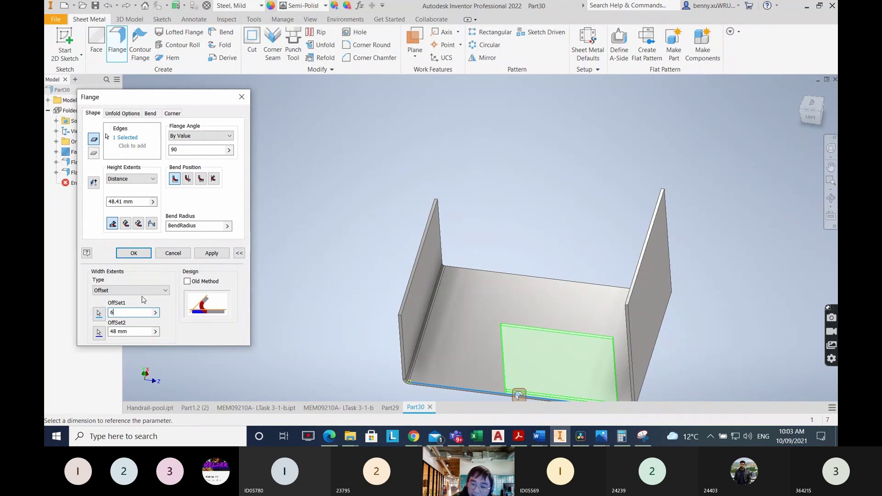
{"action": "type", "text": "8"}
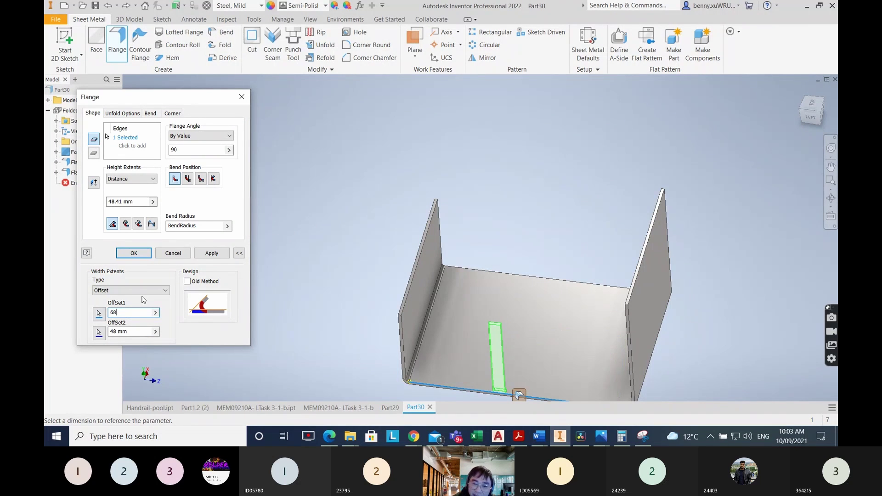
{"action": "double_click", "coordinate": [113, 332]}
{"action": "type", "text": "0"}
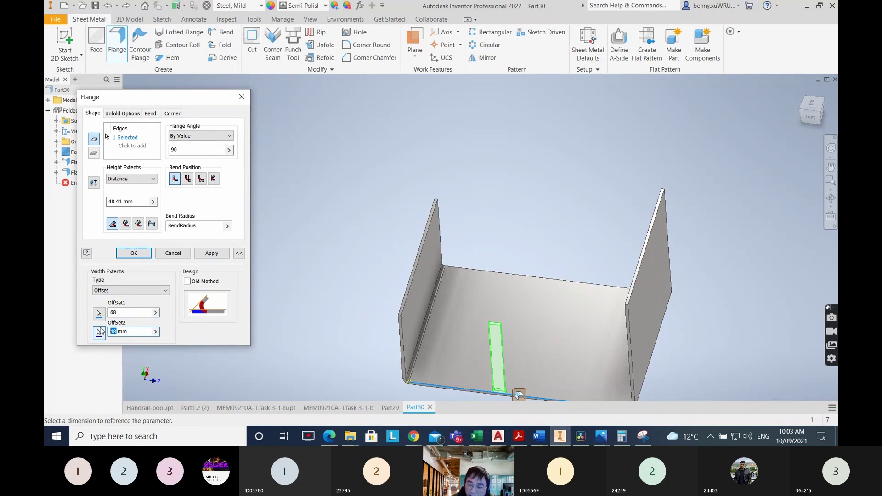
{"action": "left_click", "coordinate": [220, 257]}
- Create a matching 48.41 mm flange on the opposite long edge with Offset1 at 0 mm and Offset2 at 68 mm
{"action": "left_click", "coordinate": [444, 272]}
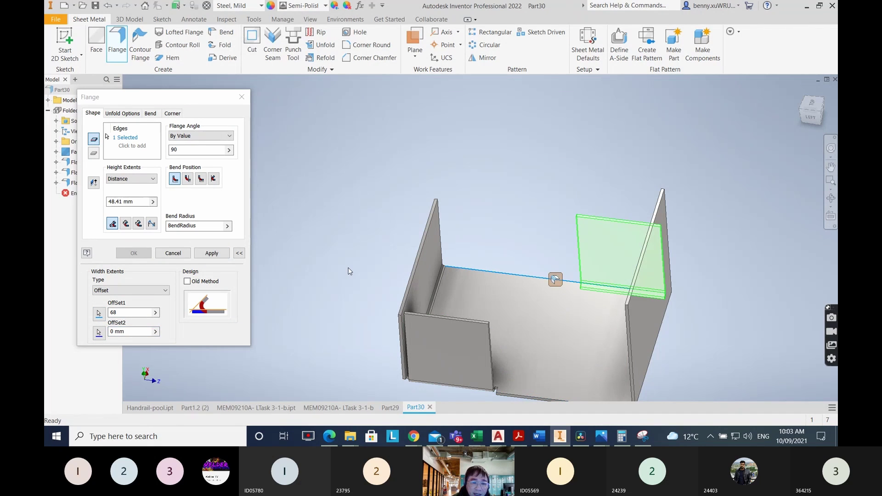
{"action": "double_click", "coordinate": [113, 312]}
{"action": "type", "text": "0"}
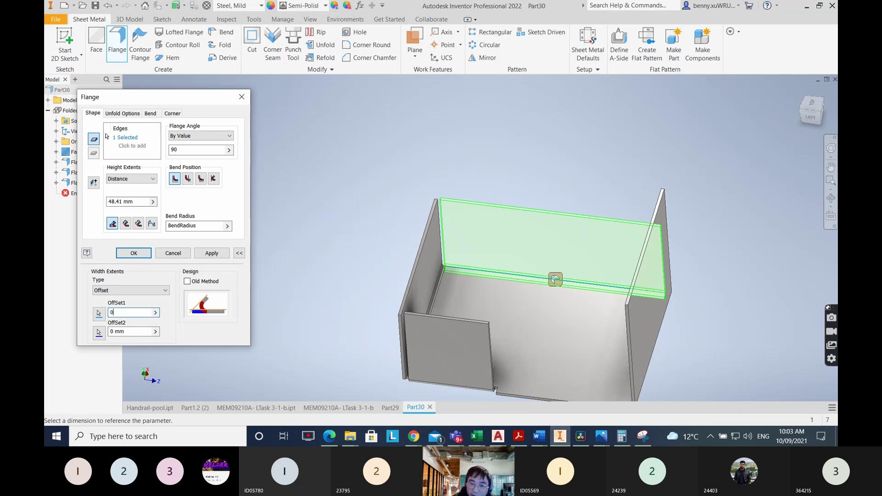
{"action": "double_click", "coordinate": [113, 331]}
{"action": "type", "text": "6"}
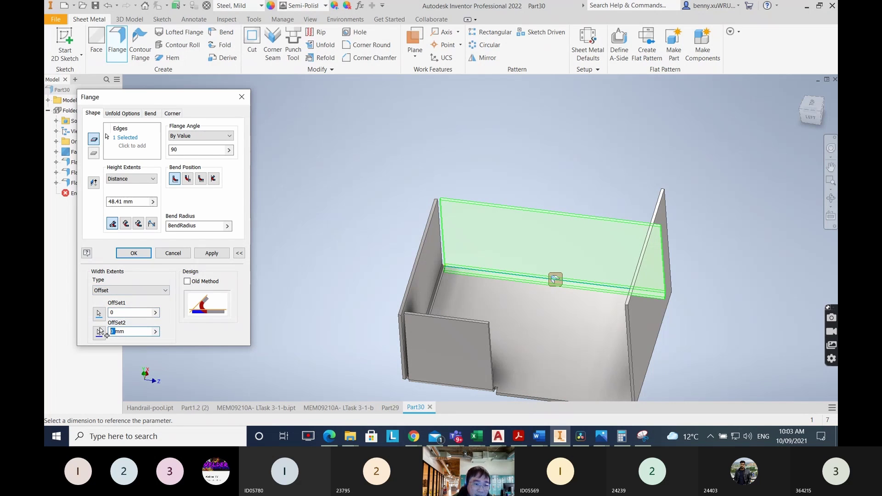
{"action": "type", "text": "8"}
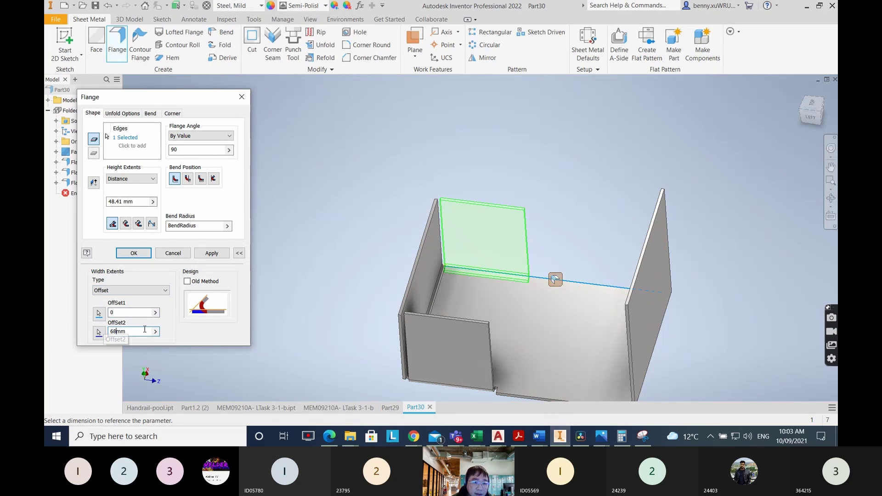
{"action": "left_click", "coordinate": [211, 253]}
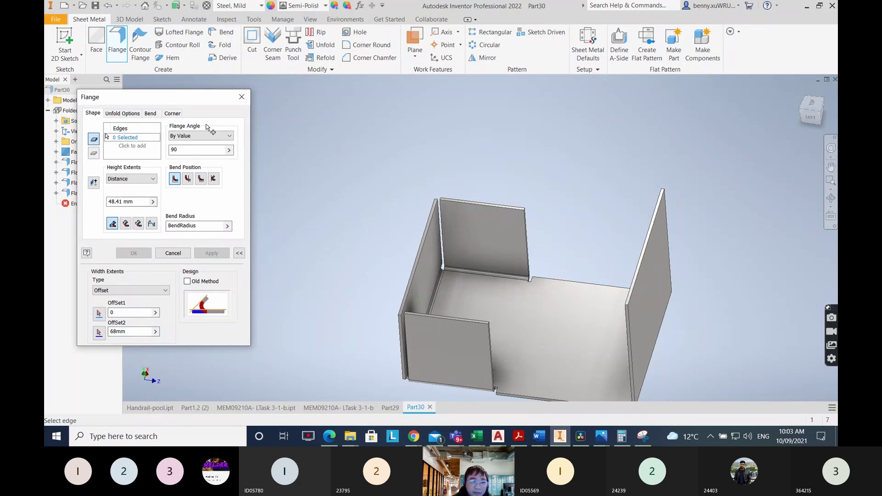
- Create 48.41 + 25 mm flanges with Edge width extents on the remaining 68 mm sections of both long base edges
{"action": "left_click", "coordinate": [574, 282]}
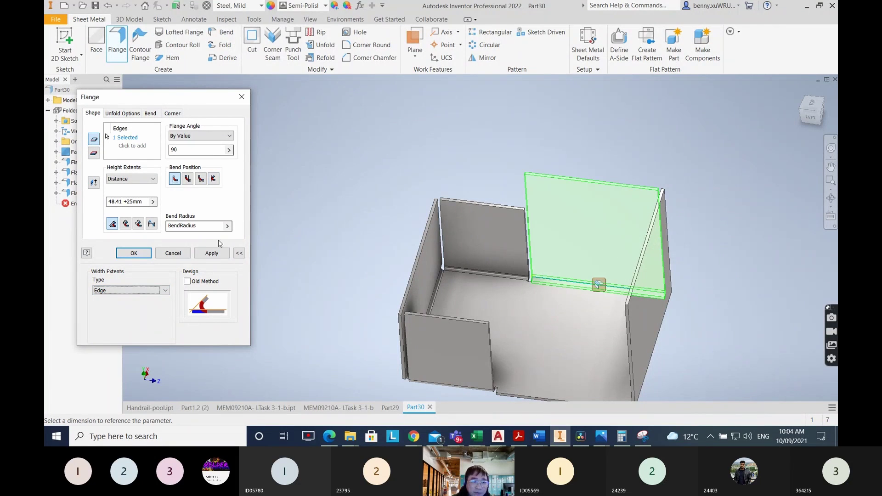
{"action": "left_click", "coordinate": [212, 253]}
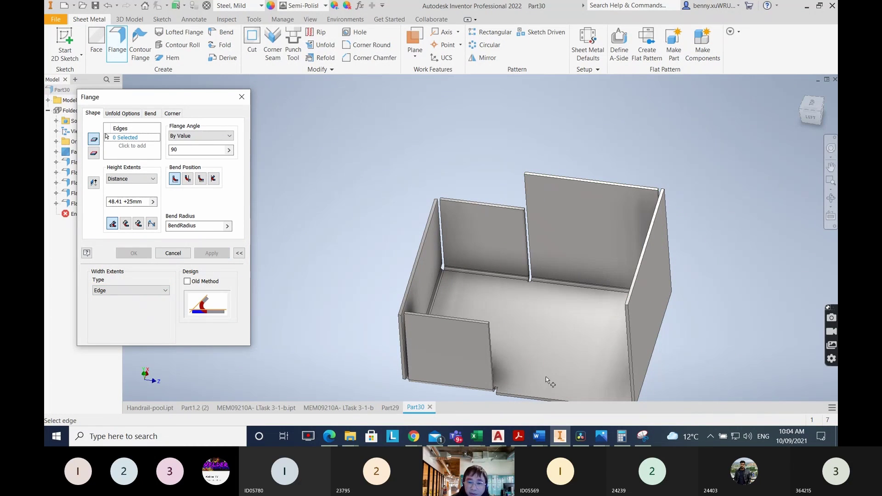
{"action": "middle_click_drag", "start_coordinate": [674, 366], "coordinate": [639, 268]}
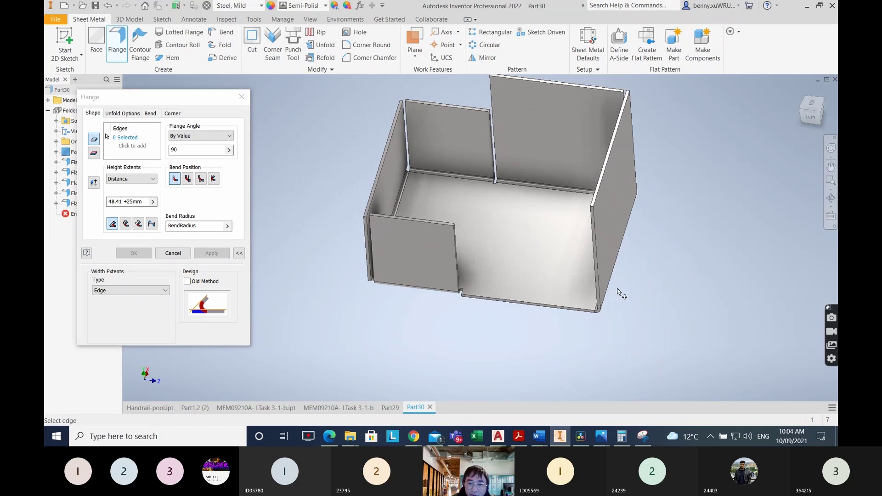
{"action": "left_click", "coordinate": [536, 303]}
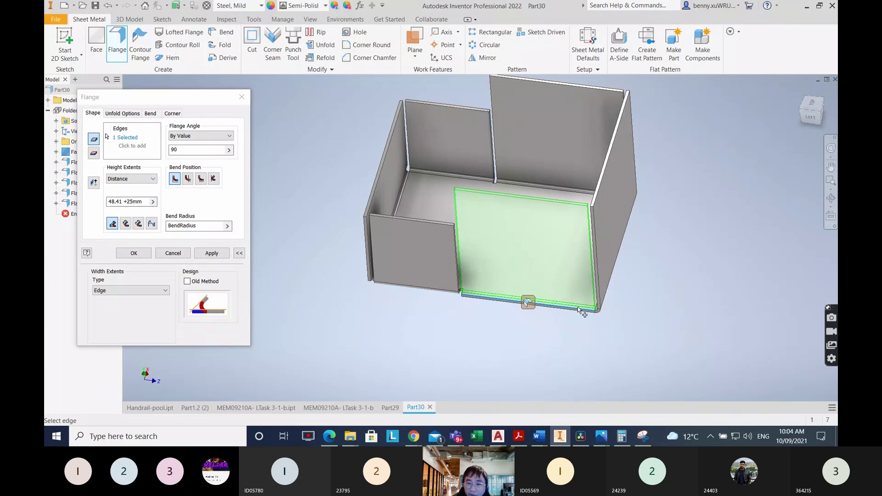
{"action": "left_click", "coordinate": [211, 253]}
{"action": "left_click", "coordinate": [241, 98]}
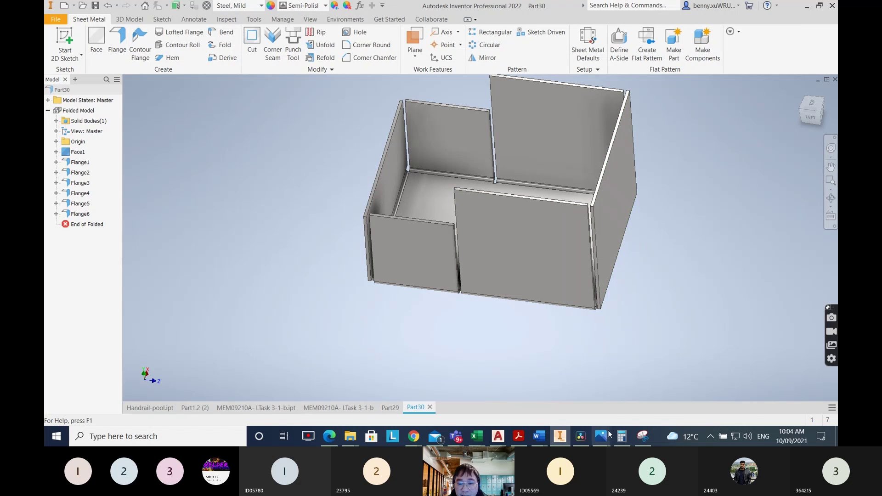
- Switch to the sheet metal cover worksheet in Word to check the outer lip dimensions, and return to the Inventor part
{"action": "mouse_move", "coordinate": [538, 436]}
{"action": "left_click", "coordinate": [562, 403]}
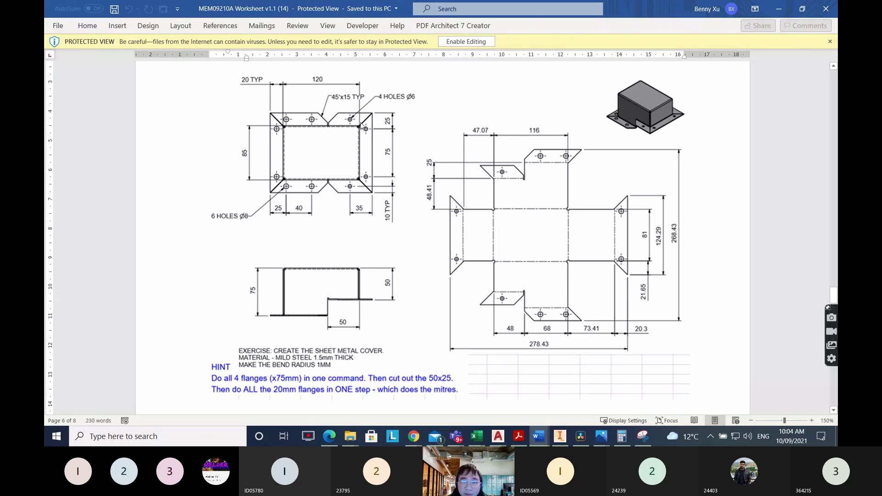
{"action": "left_click", "coordinate": [778, 8]}
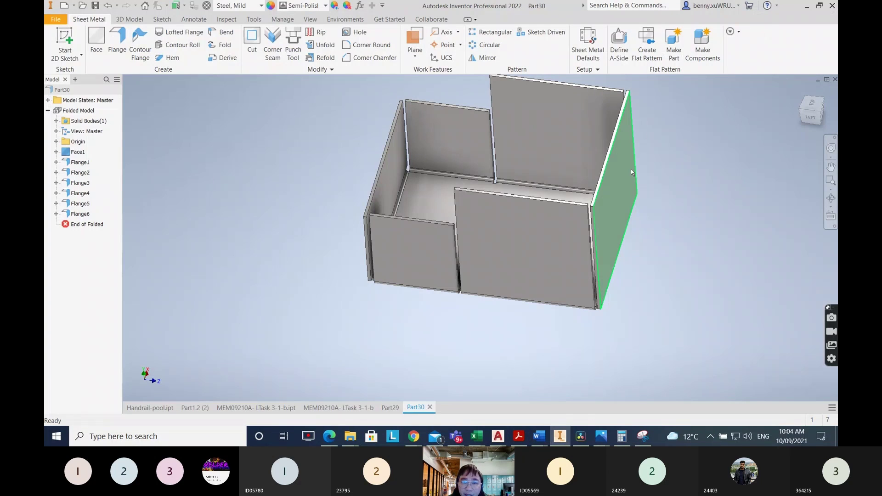
{"action": "middle_click_drag", "start_coordinate": [697, 163], "coordinate": [662, 222]}
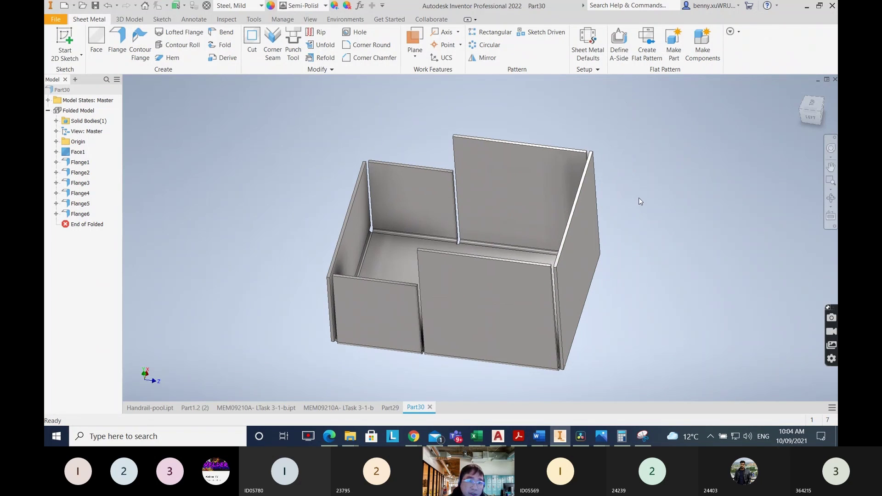
{"action": "key", "text": "alt+Tab"}
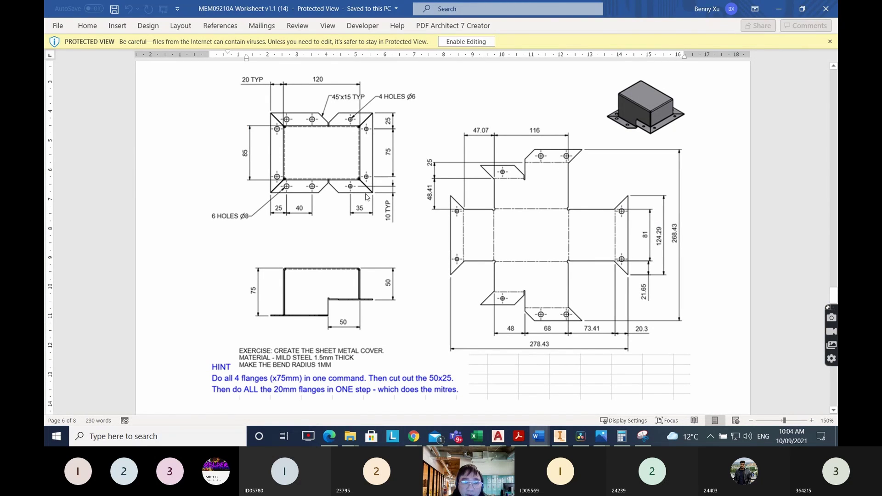
{"action": "key", "text": "alt+Tab"}
- Create 20 mm outward flanges at 90° on the upper edges of all six walls in one Flange feature
{"action": "left_click_drag", "start_coordinate": [145, 201], "coordinate": [84, 188]}
{"action": "type", "text": "20"}
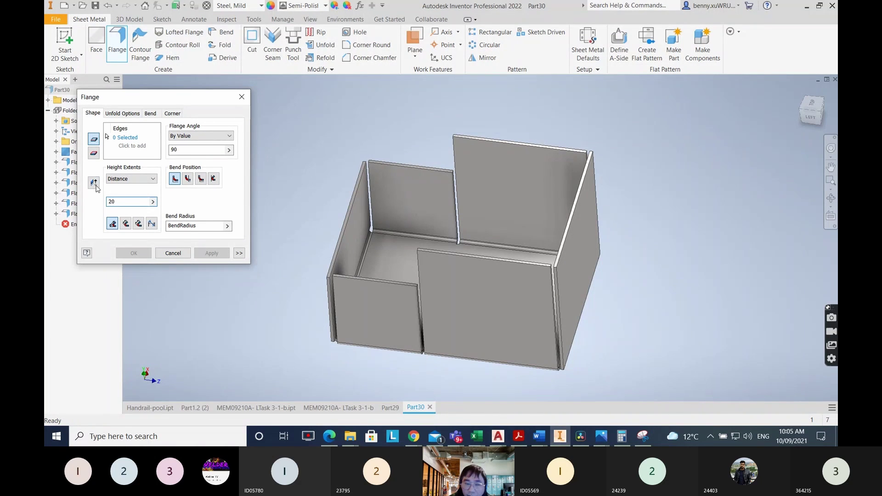
{"action": "left_click", "coordinate": [133, 138]}
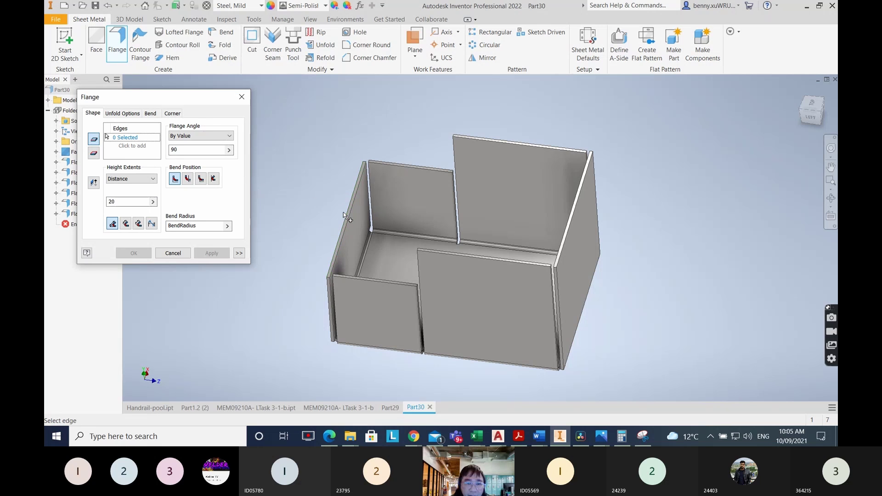
{"action": "left_click", "coordinate": [344, 216]}
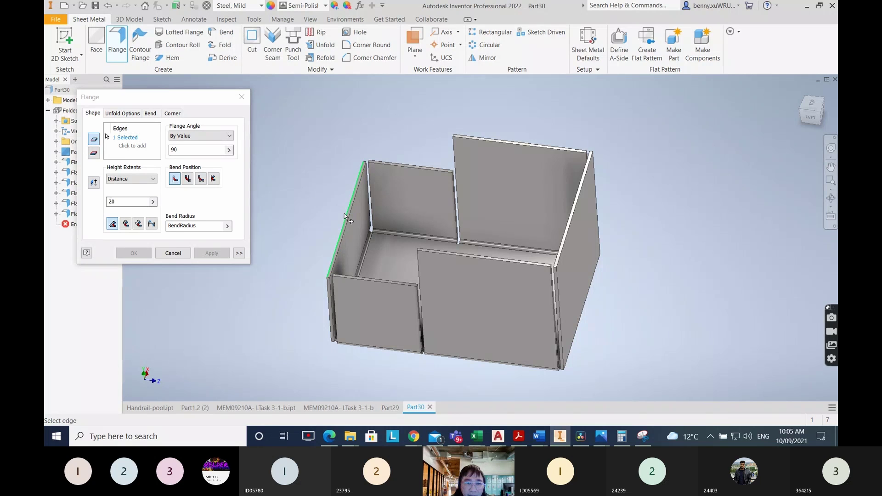
{"action": "left_click", "coordinate": [371, 282]}
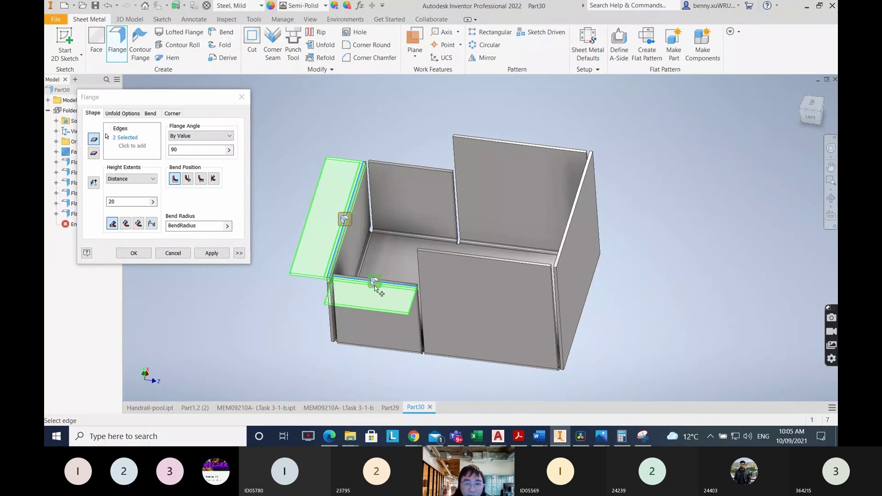
{"action": "left_click", "coordinate": [488, 264]}
{"action": "left_click", "coordinate": [569, 229]}
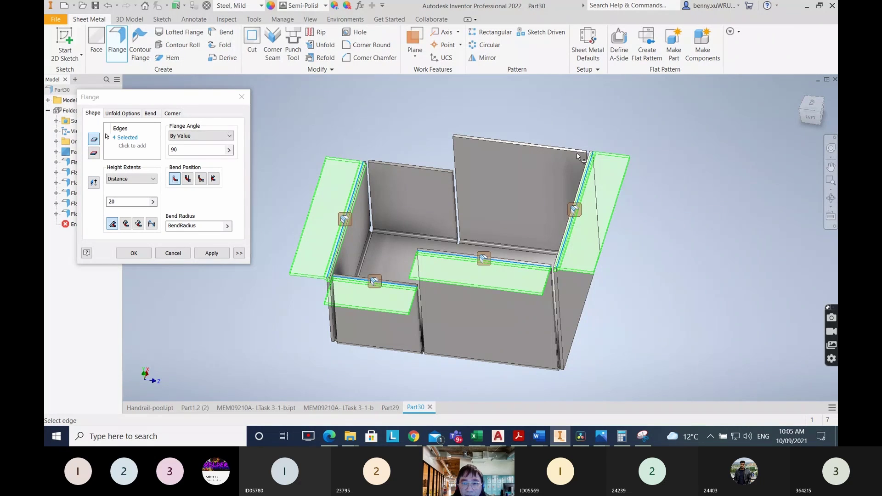
{"action": "left_click", "coordinate": [545, 145]}
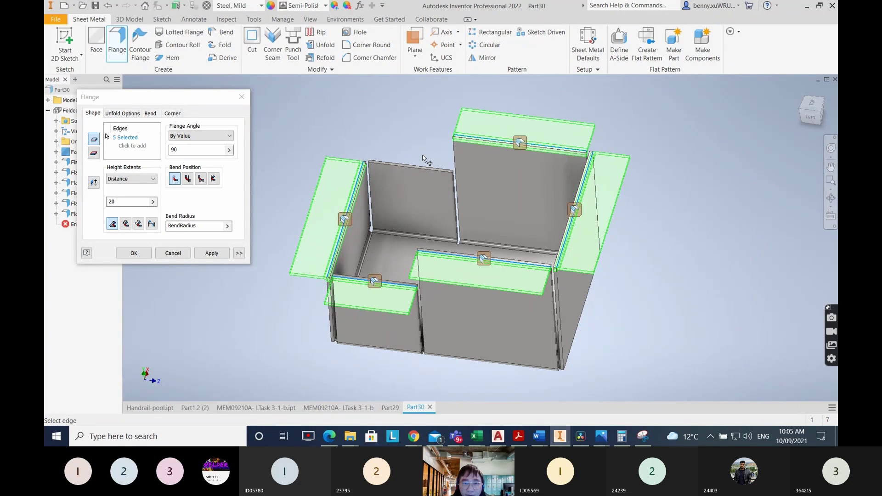
{"action": "left_click", "coordinate": [421, 169]}
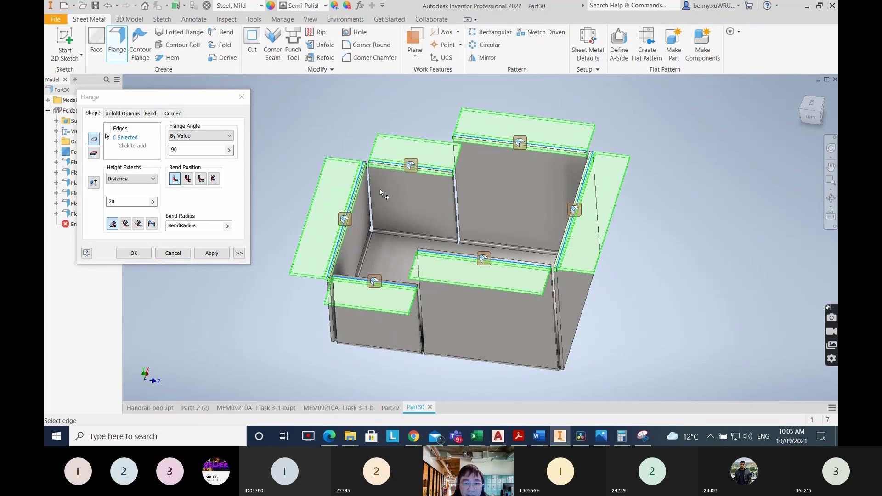
{"action": "left_click", "coordinate": [216, 253]}
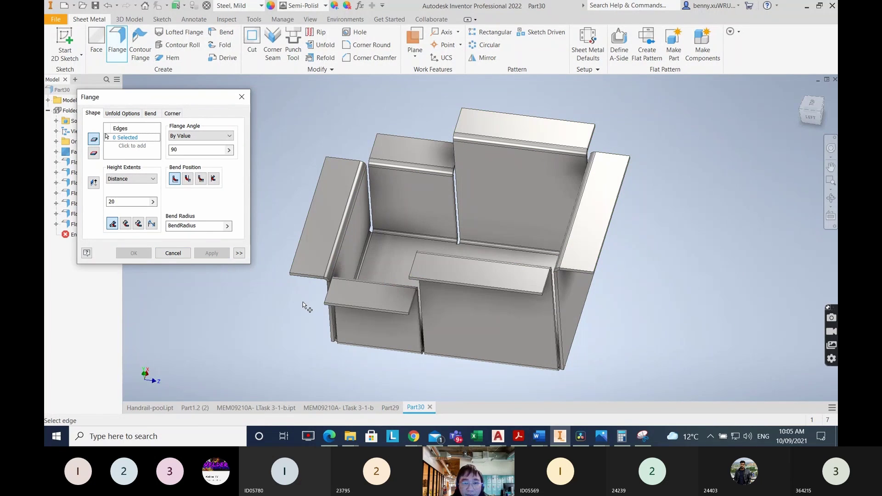
{"action": "left_click", "coordinate": [241, 96]}
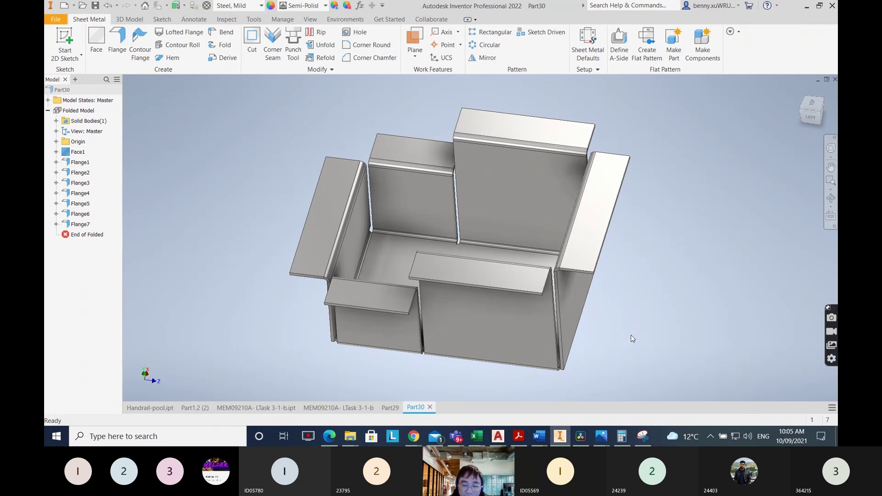
- Check the mitres on the Word worksheet, and join the two lip corners beside the shorter long-side walls with Corner Seam at GapSize, Maximum Gap Distance
{"action": "mouse_move", "coordinate": [538, 442]}
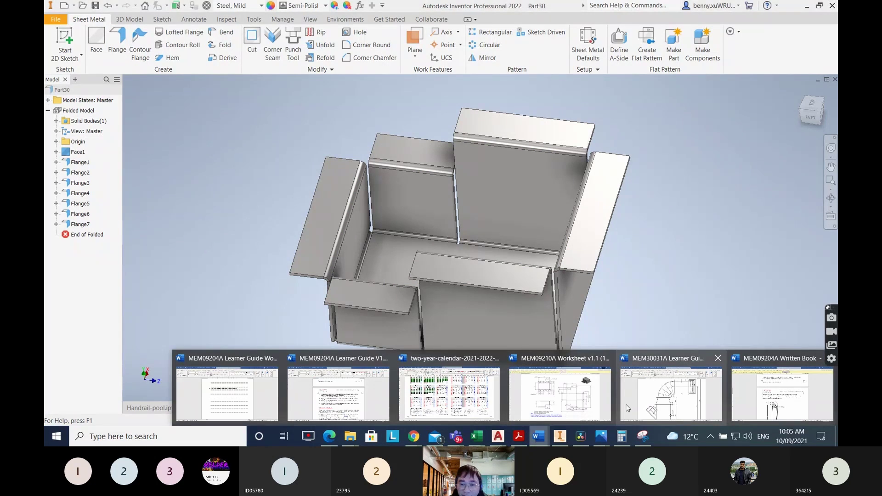
{"action": "left_click", "coordinate": [551, 387]}
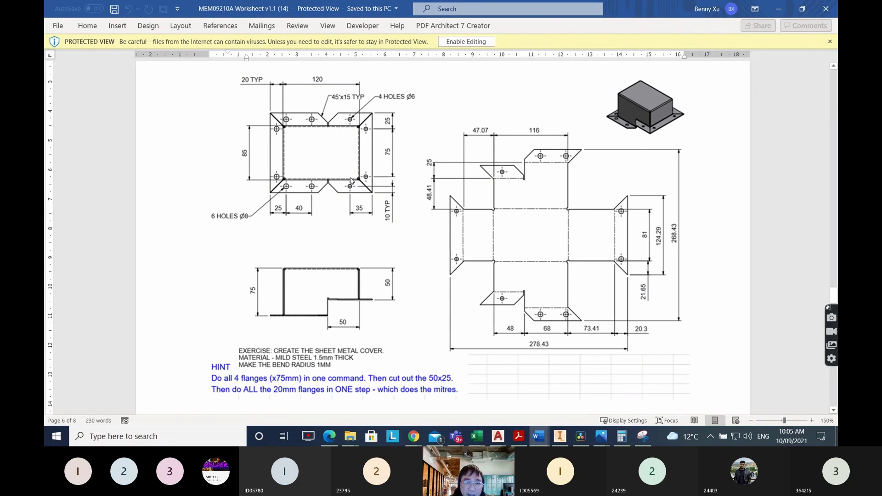
{"action": "left_click", "coordinate": [778, 10]}
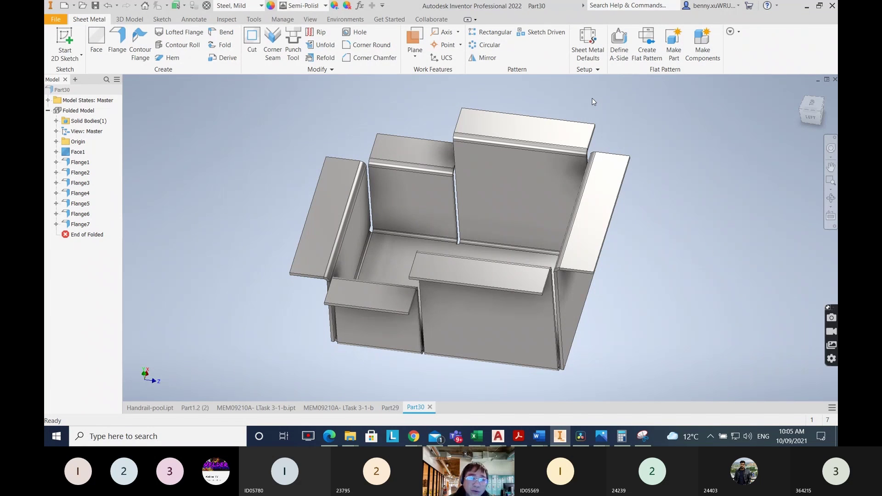
{"action": "left_click", "coordinate": [271, 40]}
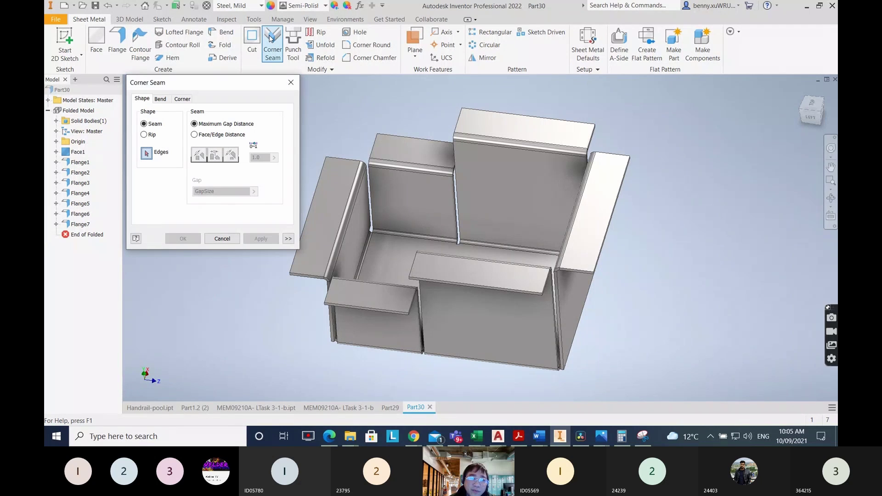
{"action": "left_click", "coordinate": [343, 156]}
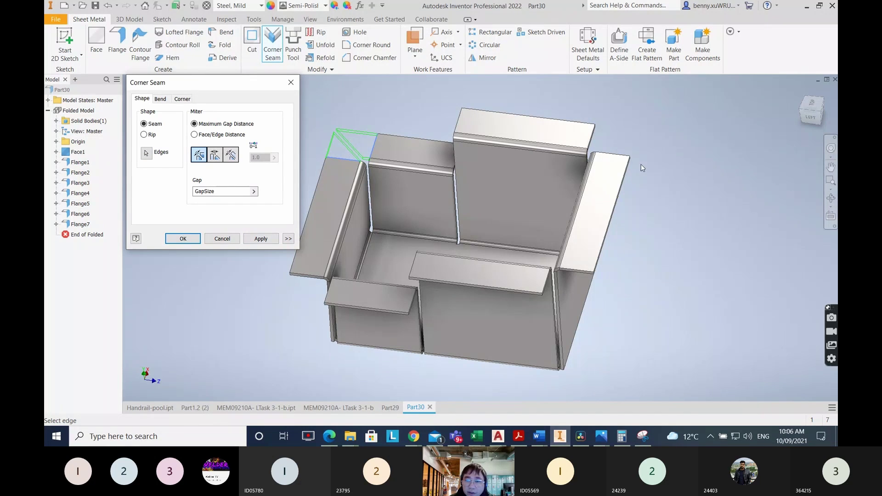
{"action": "left_click", "coordinate": [261, 239]}
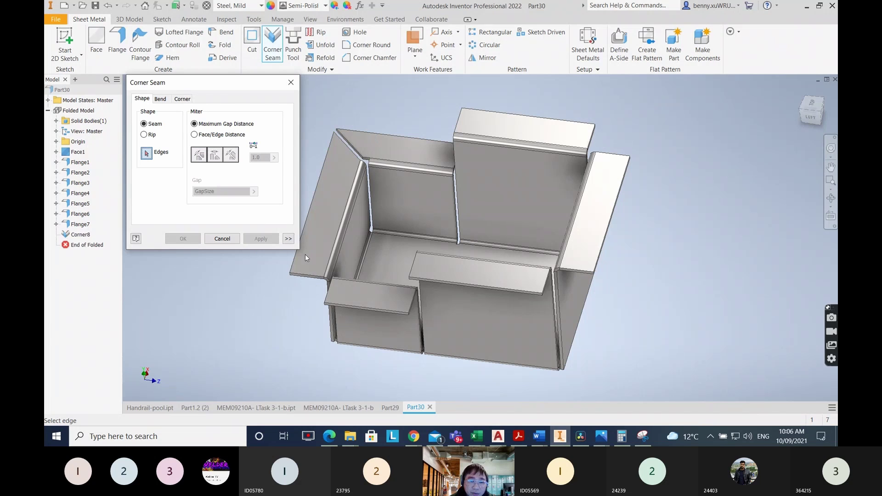
{"action": "left_click", "coordinate": [305, 274]}
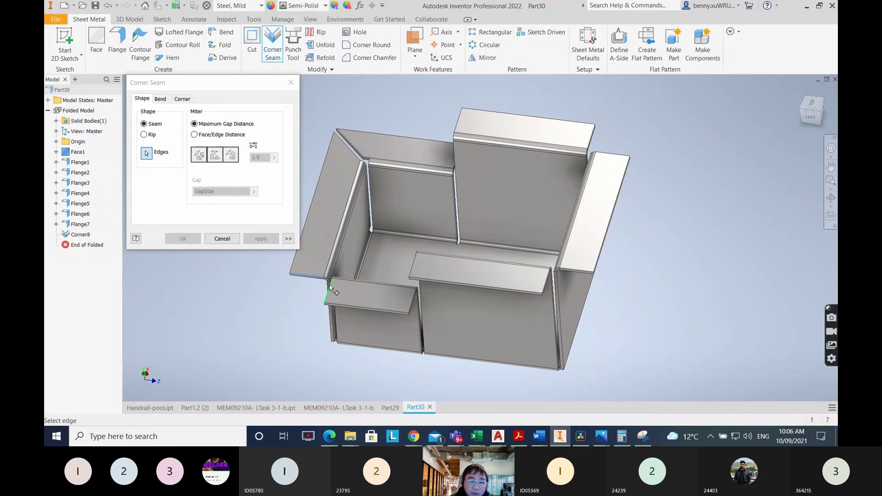
{"action": "left_click", "coordinate": [329, 287]}
{"action": "left_click", "coordinate": [267, 240]}
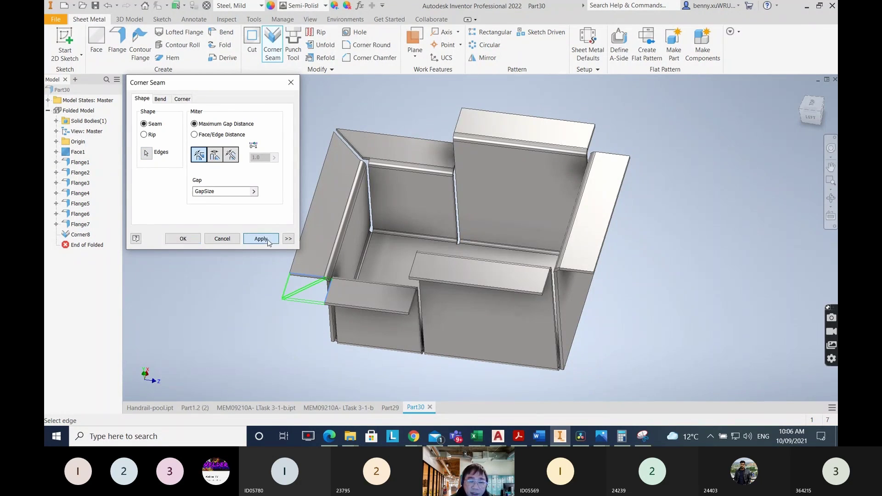
- Mitre the two remaining lip corners beside the taller long-side walls with Corner Seam, using GapSize and Maximum Gap Distance
{"action": "left_click", "coordinate": [544, 288]}
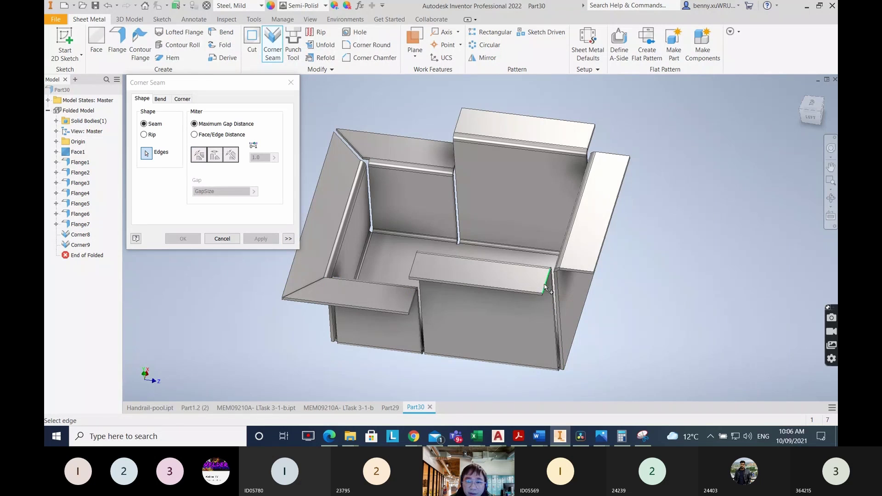
{"action": "left_click", "coordinate": [579, 271]}
{"action": "left_click", "coordinate": [262, 238]}
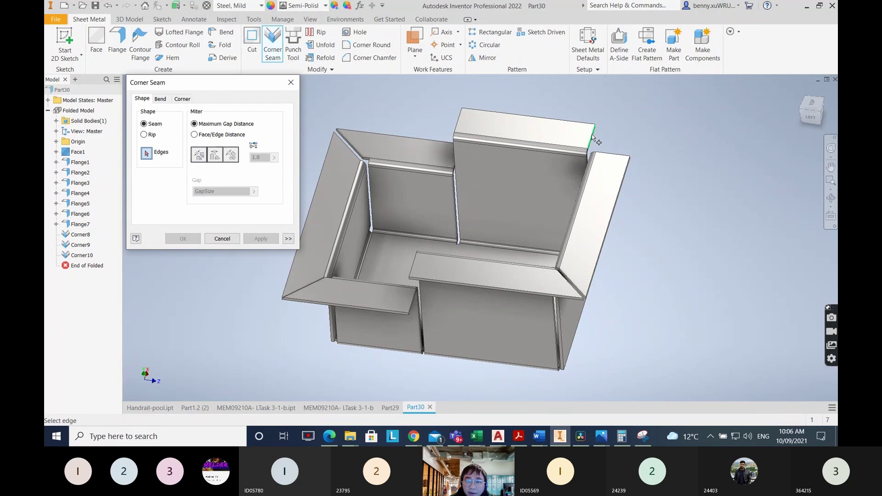
{"action": "left_click", "coordinate": [607, 151]}
{"action": "left_click", "coordinate": [611, 154]}
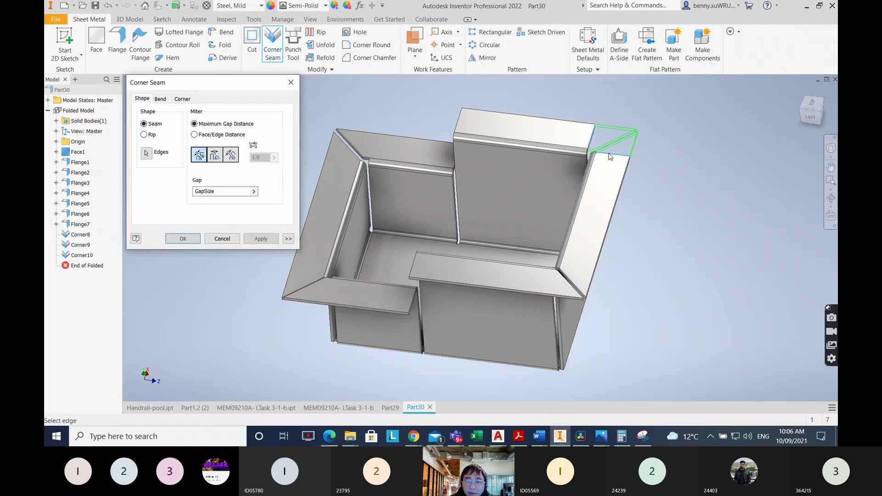
{"action": "left_click", "coordinate": [260, 239]}
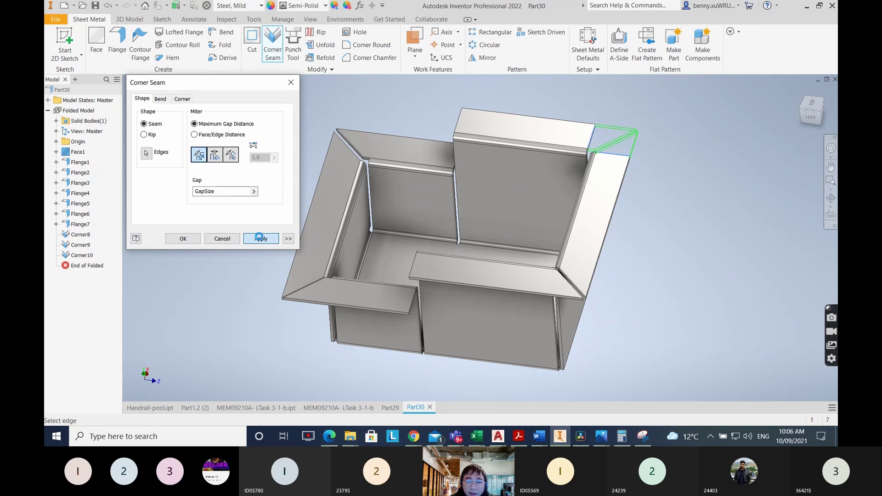
- Switch to the sheet metal cover worksheet in Word to check the 45° lip corner cuts, and return to the Inventor part
{"action": "middle_click_drag", "start_coordinate": [660, 244], "coordinate": [661, 285], "text": "shift"}
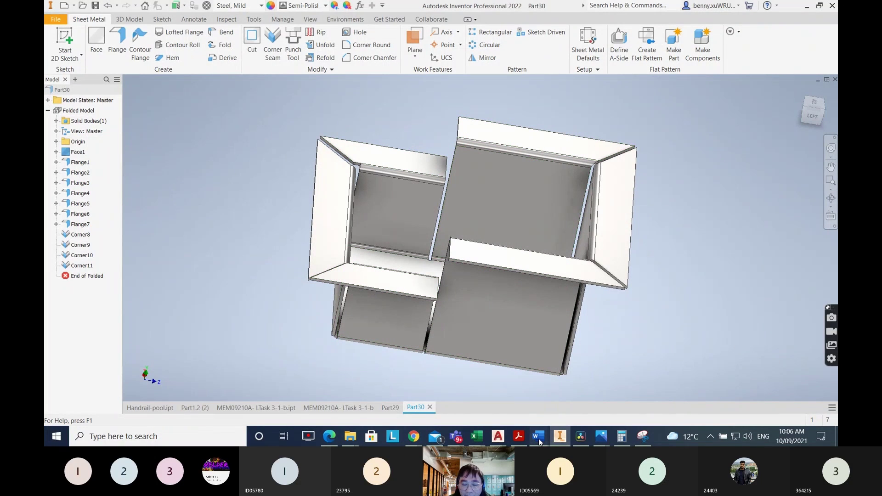
{"action": "mouse_move", "coordinate": [539, 442]}
{"action": "left_click", "coordinate": [559, 404]}
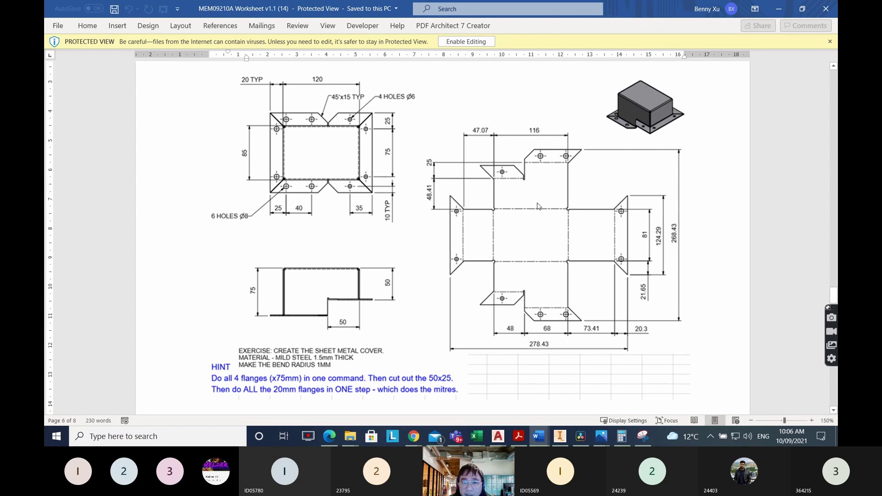
{"action": "key", "text": "alt+Tab"}
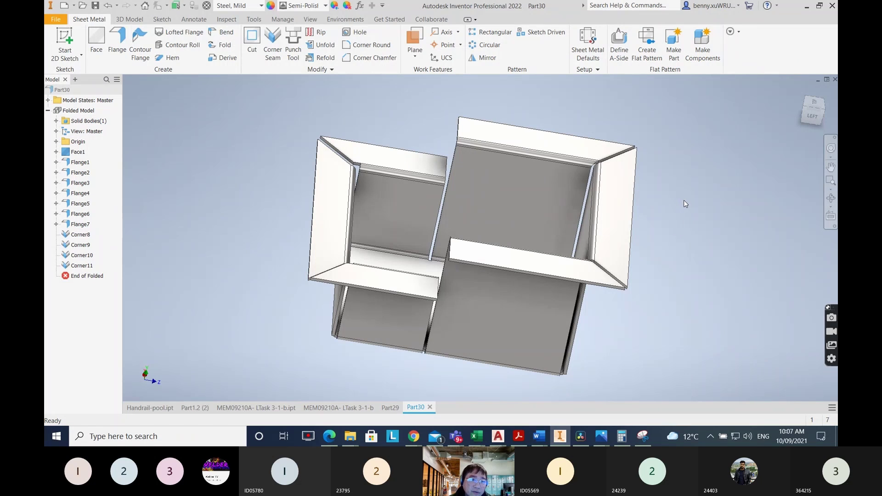
- Measure the end edge of the longer lip segment beside the step in one long side wall
{"action": "left_click", "coordinate": [129, 18]}
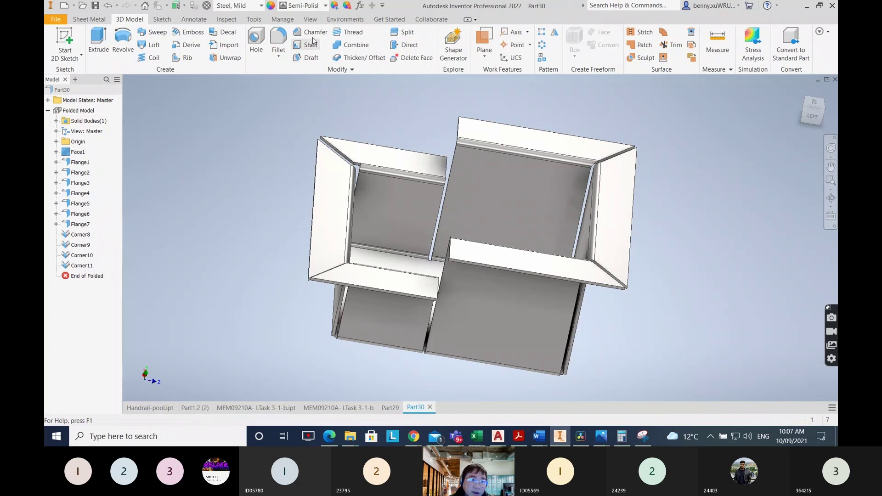
{"action": "middle_click_drag", "start_coordinate": [744, 199], "coordinate": [726, 234], "text": "shift"}
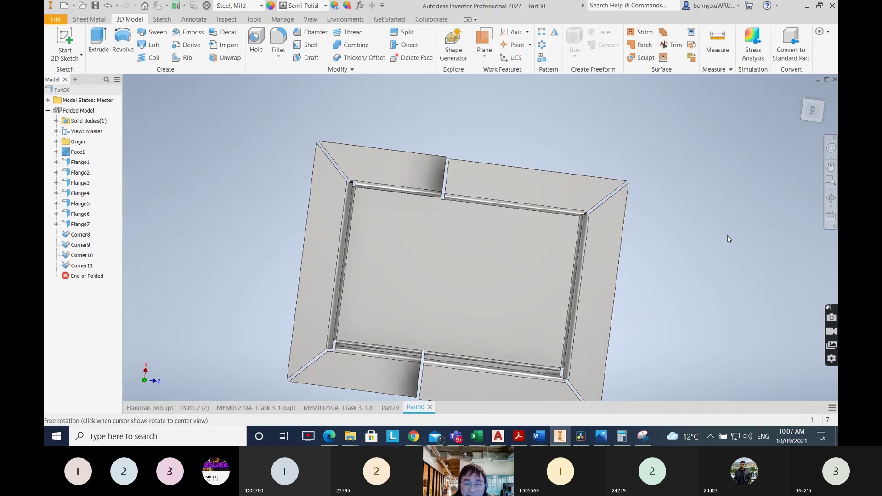
{"action": "middle_click_drag", "start_coordinate": [470, 209], "coordinate": [501, 220], "text": "shift"}
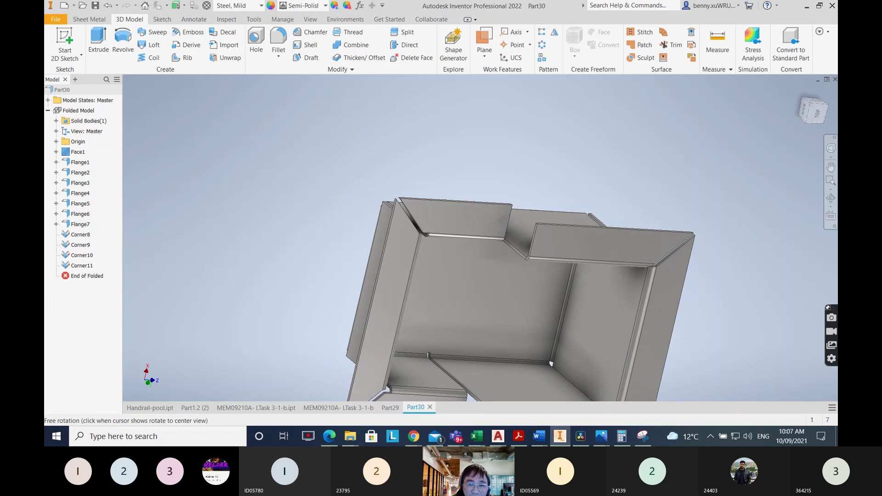
{"action": "scroll", "coordinate": [541, 258], "scroll_direction": "up", "scroll_amount": 5}
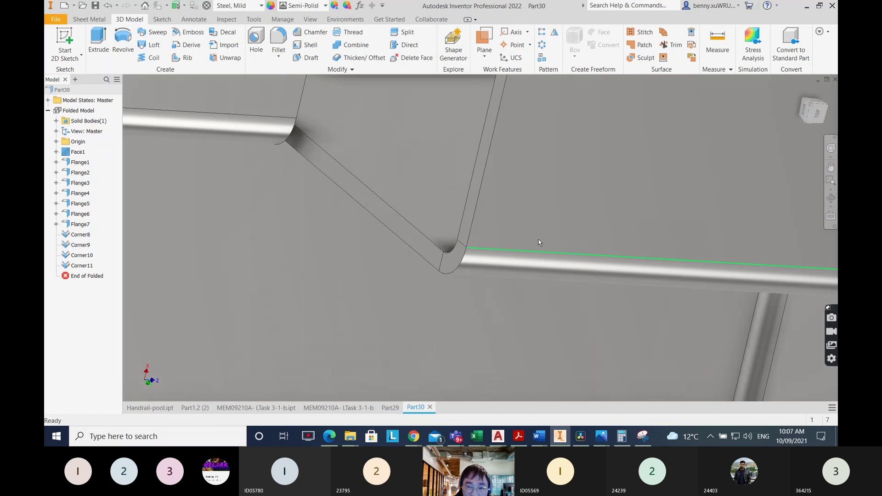
{"action": "scroll", "coordinate": [530, 191], "scroll_direction": "down", "scroll_amount": 4}
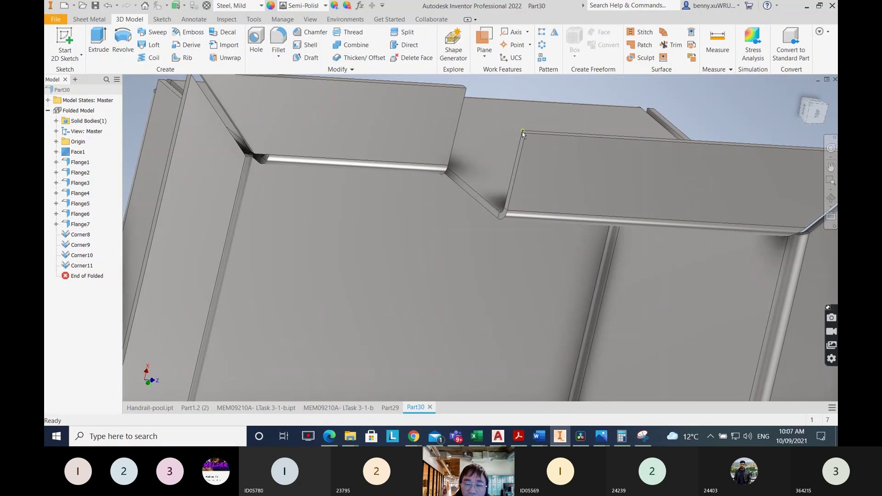
{"action": "left_click", "coordinate": [718, 42]}
{"action": "left_click", "coordinate": [510, 206]}
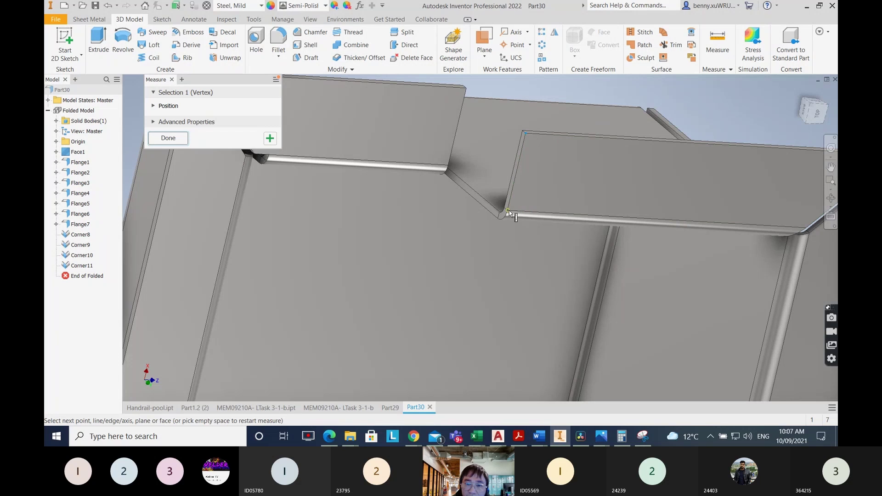
{"action": "left_click", "coordinate": [509, 211]}
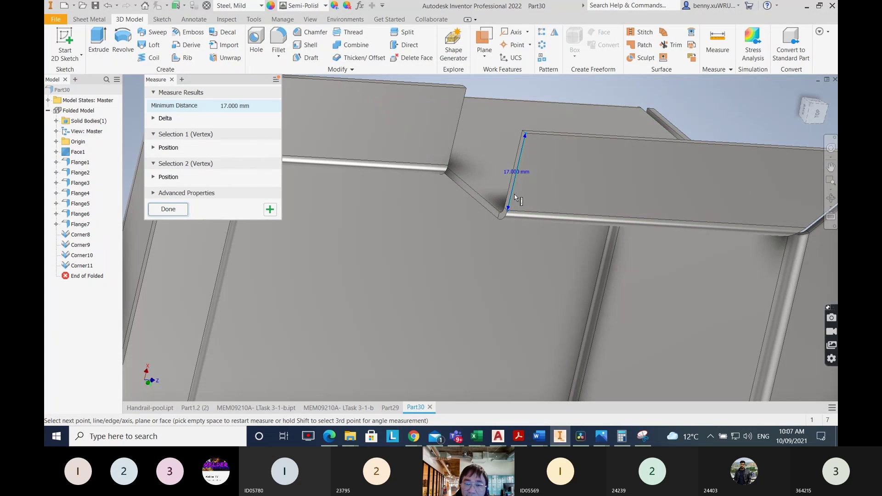
{"action": "key", "text": "Escape"}
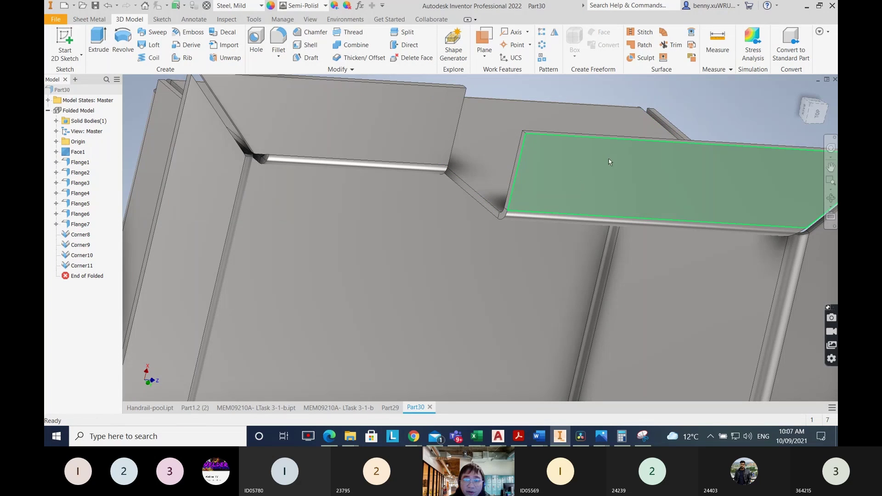
- Set up a Chamfer with 17 mm distance on the two facing lip corners at one long side's step
{"action": "left_click", "coordinate": [316, 34]}
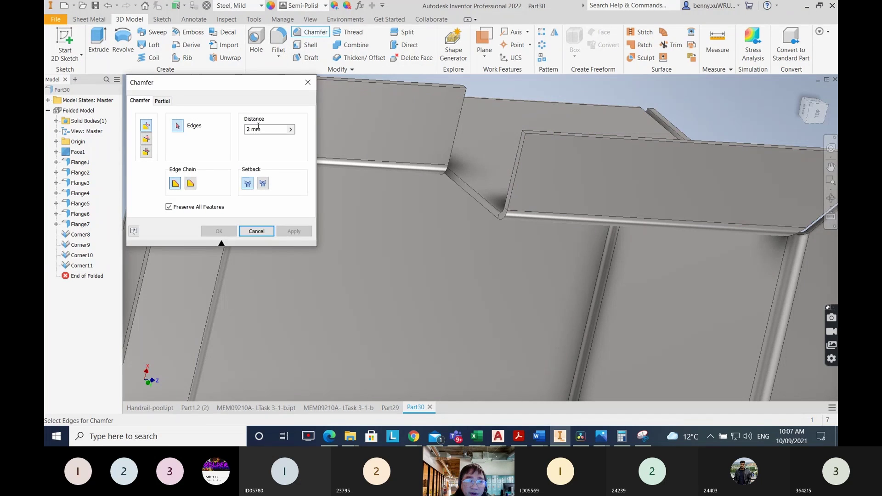
{"action": "double_click", "coordinate": [248, 130]}
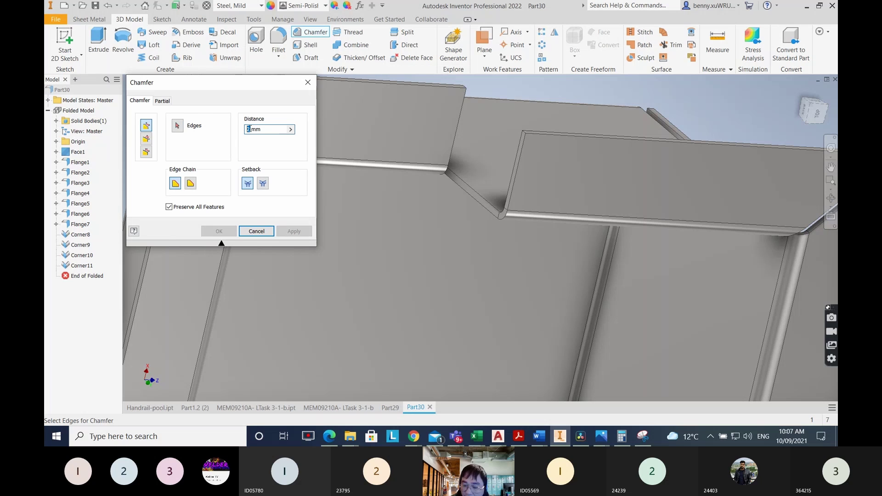
{"action": "type", "text": "17"}
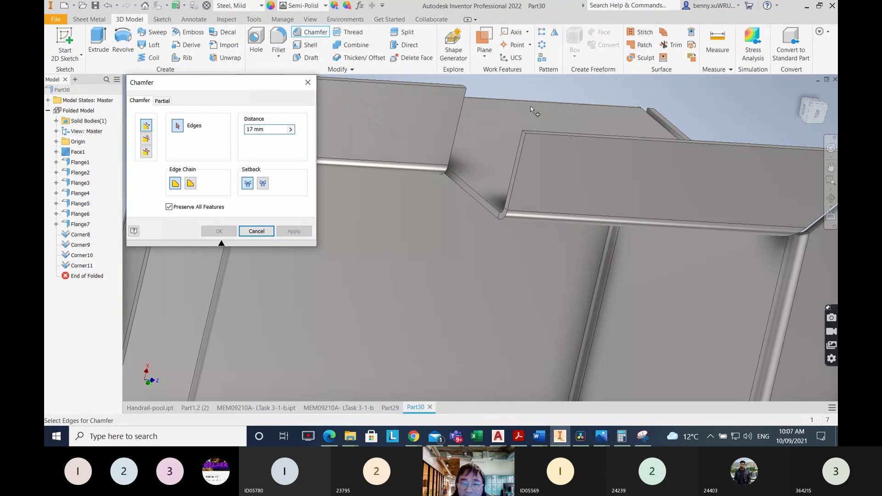
{"action": "scroll", "coordinate": [532, 110], "scroll_direction": "up", "scroll_amount": 3}
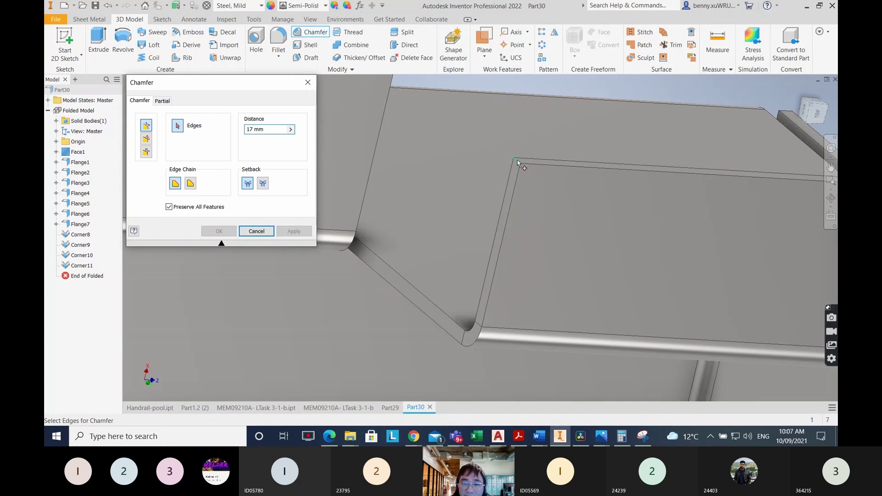
{"action": "left_click", "coordinate": [516, 162]}
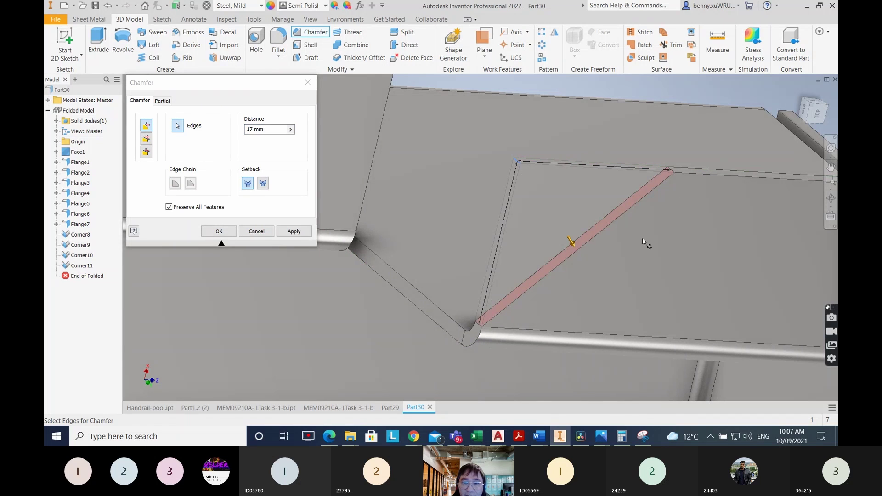
{"action": "middle_click_drag", "start_coordinate": [555, 83], "coordinate": [620, 213]}
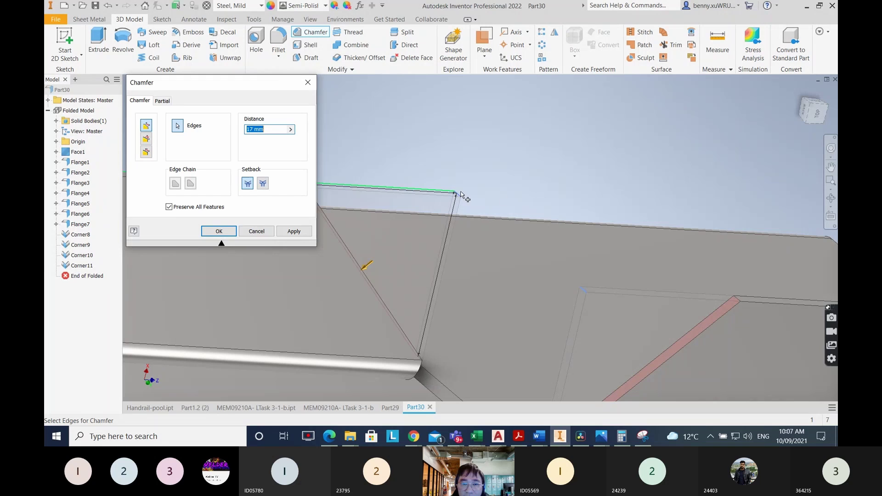
- Add the two facing lip corners at the opposite long side's step to the chamfer and create it
{"action": "scroll", "coordinate": [552, 233], "scroll_direction": "down", "scroll_amount": 5}
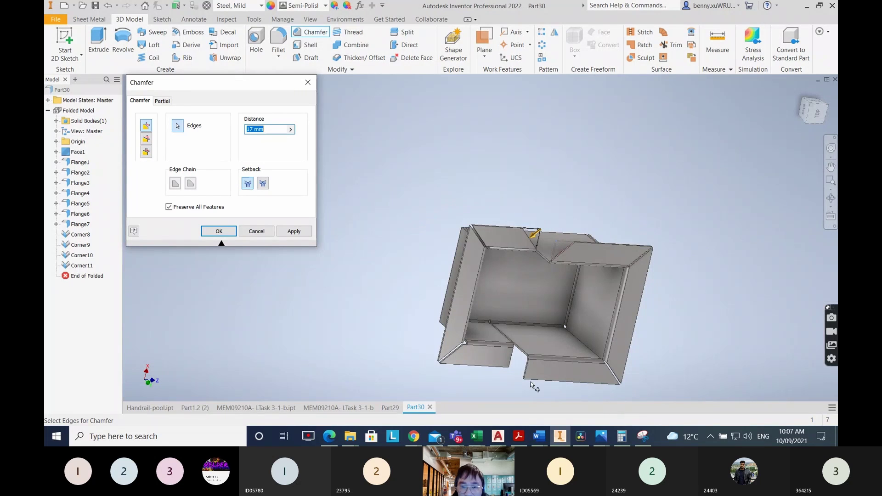
{"action": "scroll", "coordinate": [529, 392], "scroll_direction": "up", "scroll_amount": 8}
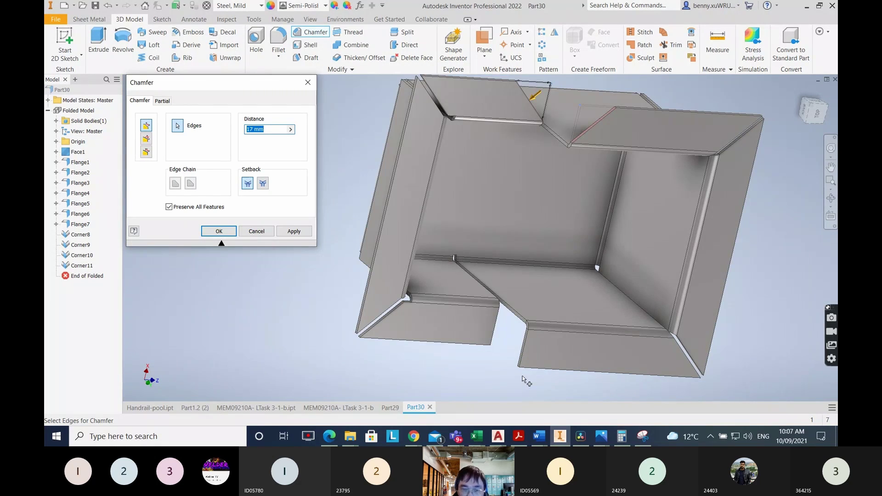
{"action": "left_click", "coordinate": [506, 340]}
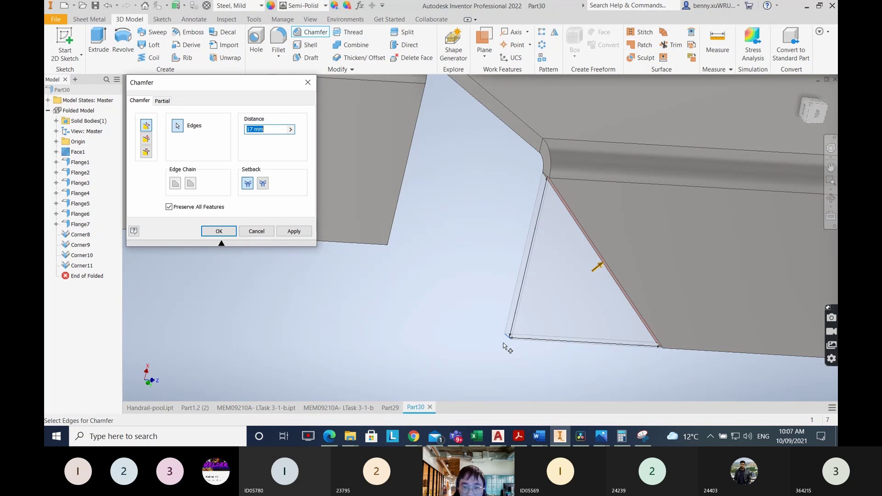
{"action": "scroll", "coordinate": [487, 331], "scroll_direction": "down", "scroll_amount": 10}
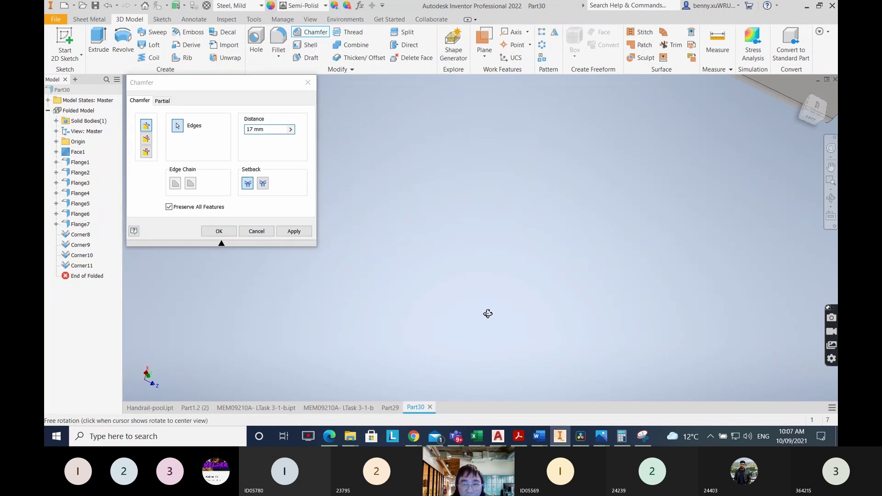
{"action": "scroll", "coordinate": [490, 320], "scroll_direction": "up", "scroll_amount": 4}
{"action": "scroll", "coordinate": [485, 342], "scroll_direction": "up", "scroll_amount": 5}
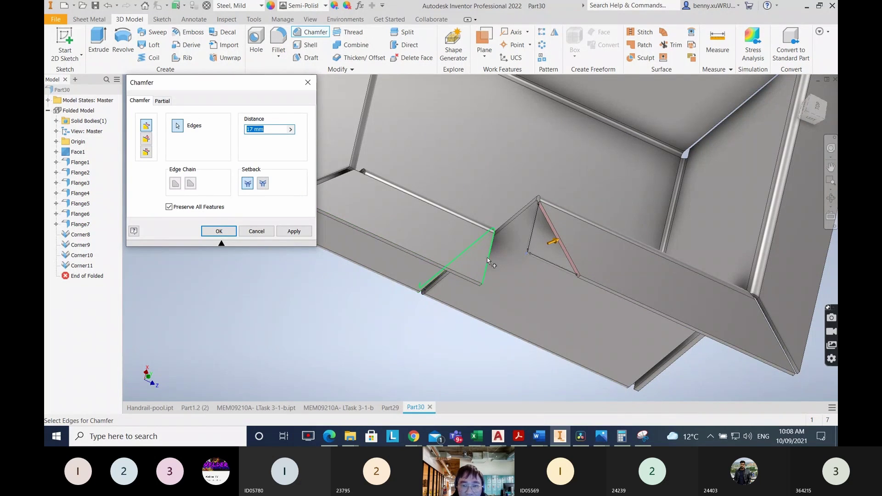
{"action": "middle_click_drag", "start_coordinate": [482, 336], "coordinate": [483, 296], "text": "shift"}
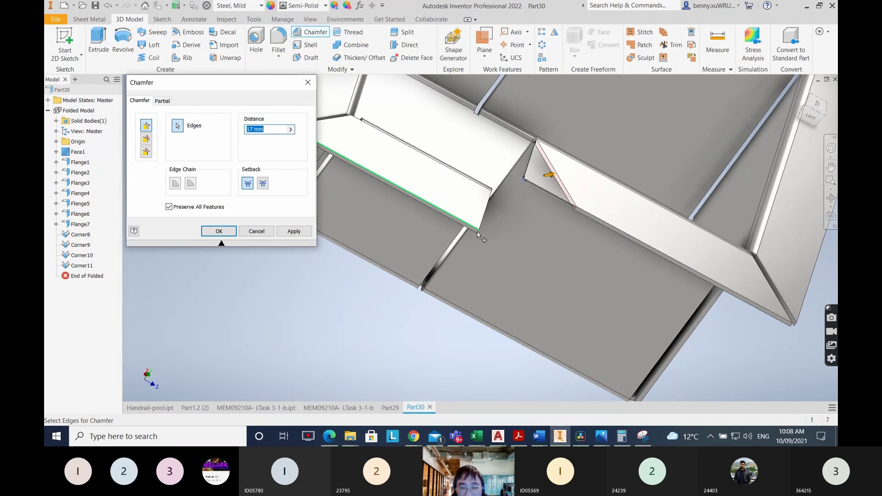
{"action": "scroll", "coordinate": [478, 236], "scroll_direction": "up", "scroll_amount": 5}
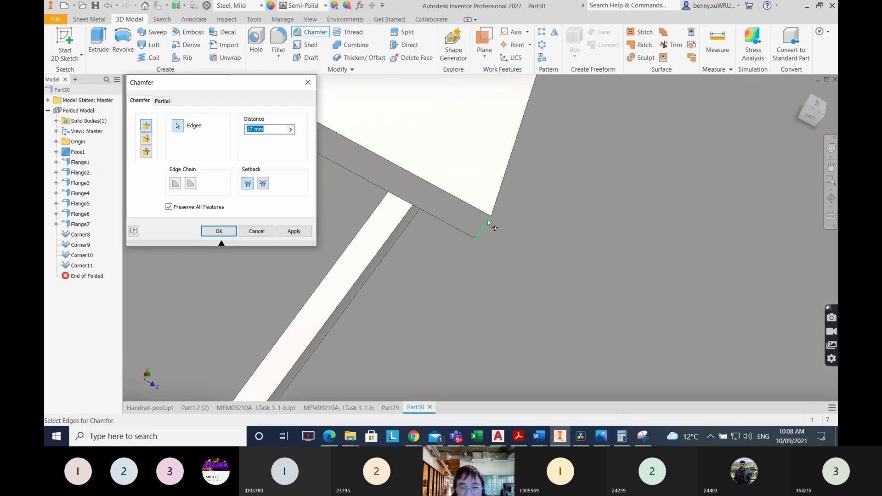
{"action": "left_click", "coordinate": [486, 222]}
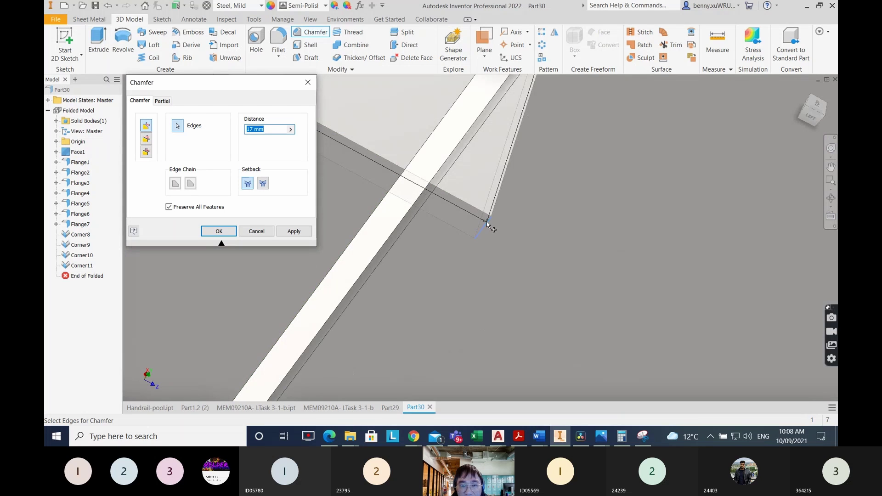
{"action": "left_click", "coordinate": [220, 231]}
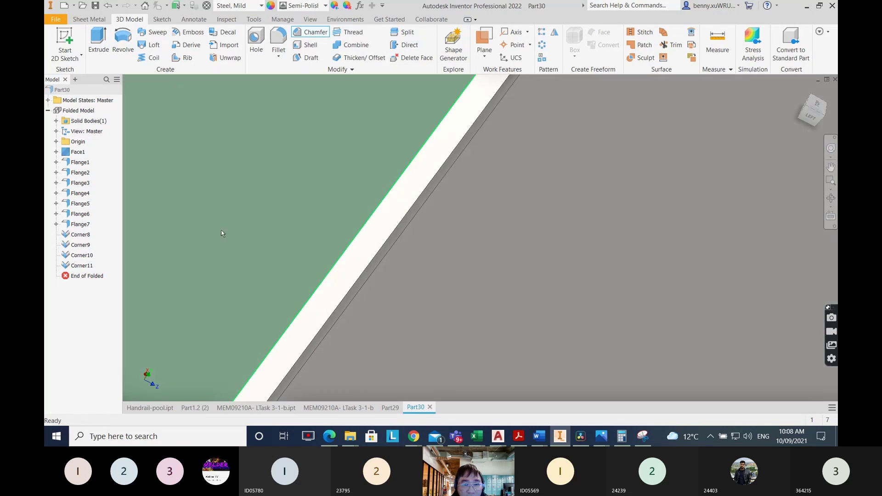
- View the cover from the top, check the lip hole sizes and positions on the Word worksheet, and return to the Inventor part
{"action": "scroll", "coordinate": [429, 282], "scroll_direction": "down", "scroll_amount": 10}
{"action": "middle_click_drag", "start_coordinate": [495, 299], "coordinate": [588, 271], "text": "shift"}
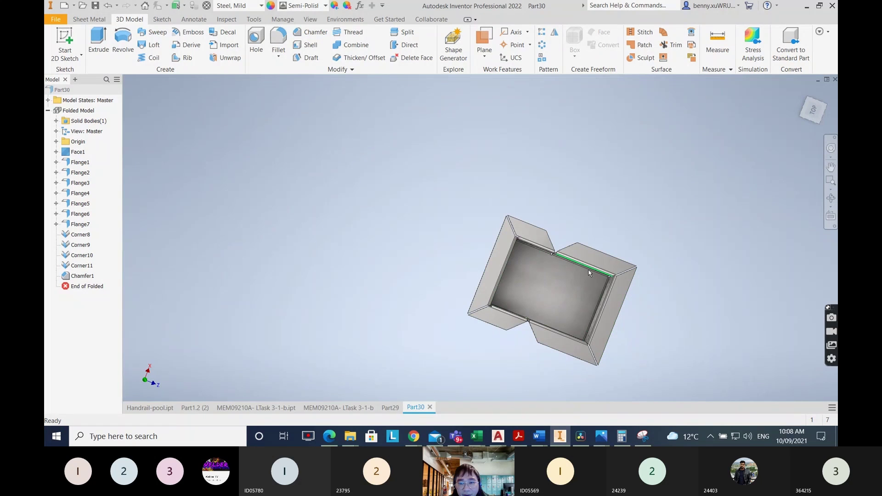
{"action": "left_click", "coordinate": [813, 111]}
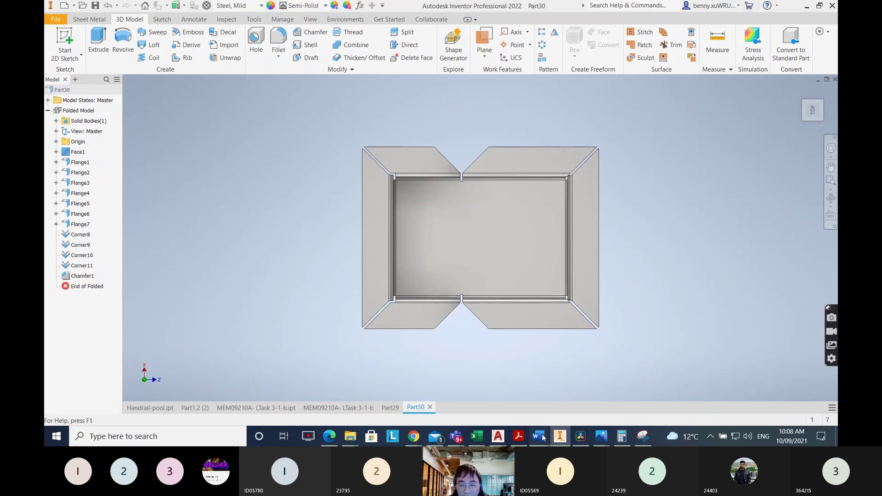
{"action": "mouse_move", "coordinate": [543, 437]}
{"action": "left_click", "coordinate": [574, 406]}
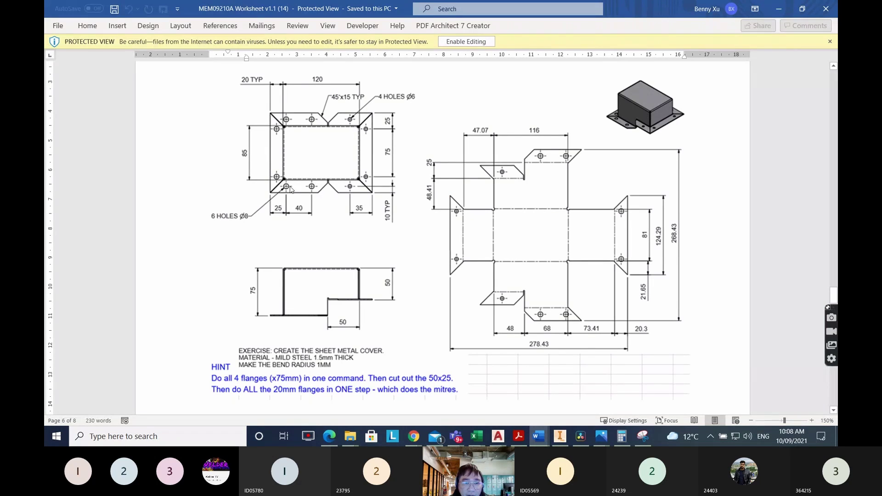
{"action": "key", "text": "alt+Tab"}
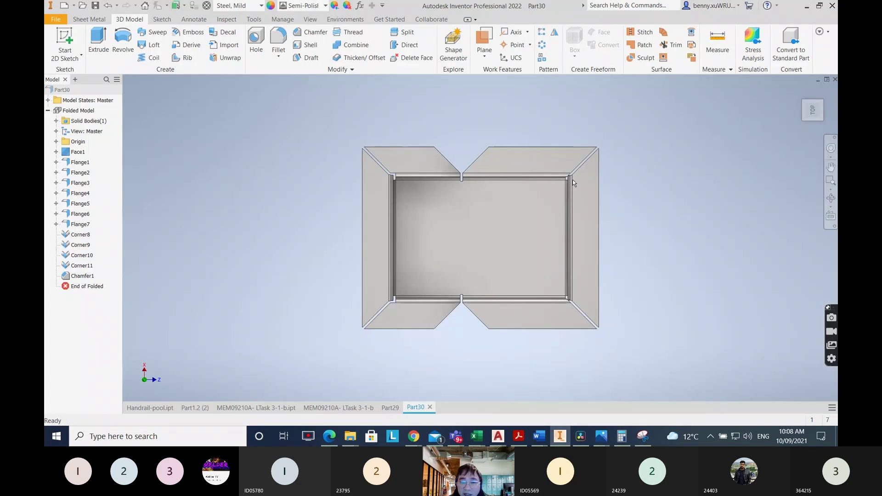
{"action": "middle_click_drag", "start_coordinate": [592, 321], "coordinate": [661, 276], "text": "shift"}
{"action": "scroll", "coordinate": [661, 275], "scroll_direction": "up", "scroll_amount": 3}
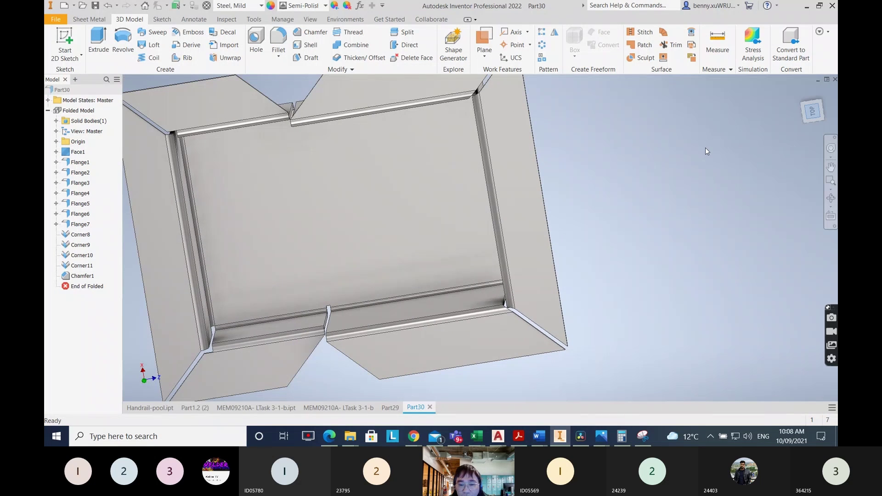
{"action": "left_click", "coordinate": [540, 437]}
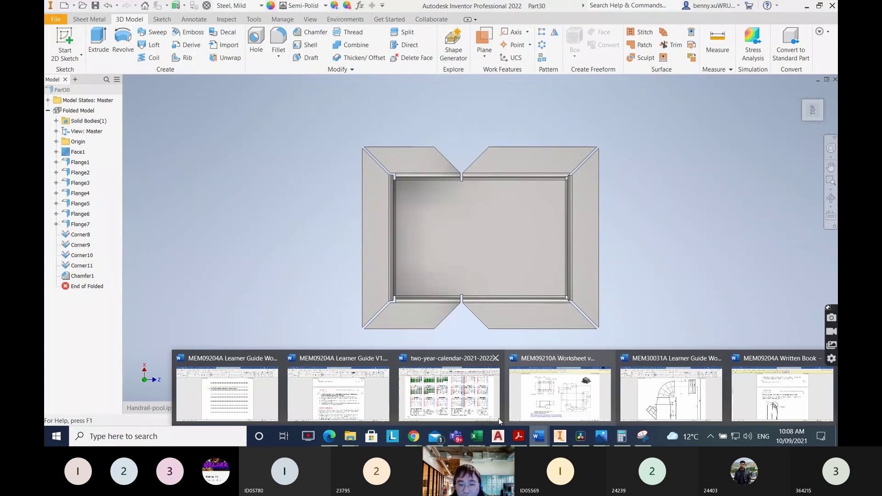
{"action": "left_click", "coordinate": [544, 400]}
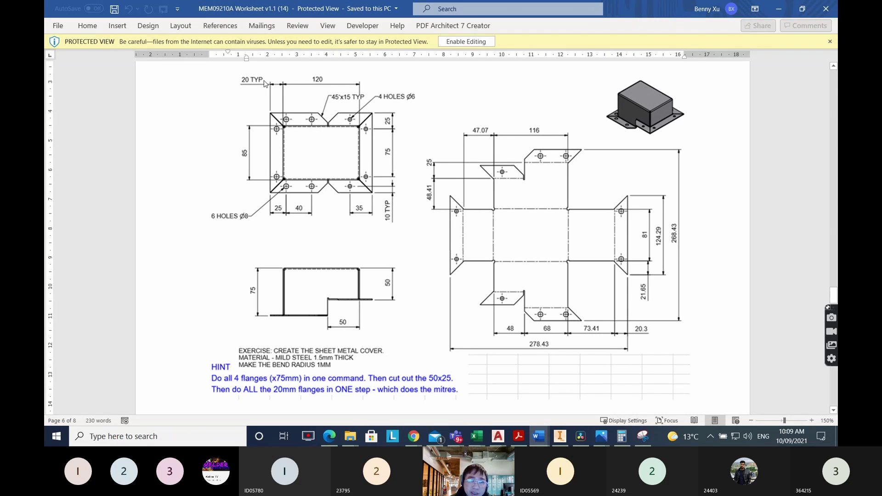
{"action": "left_click", "coordinate": [778, 8]}
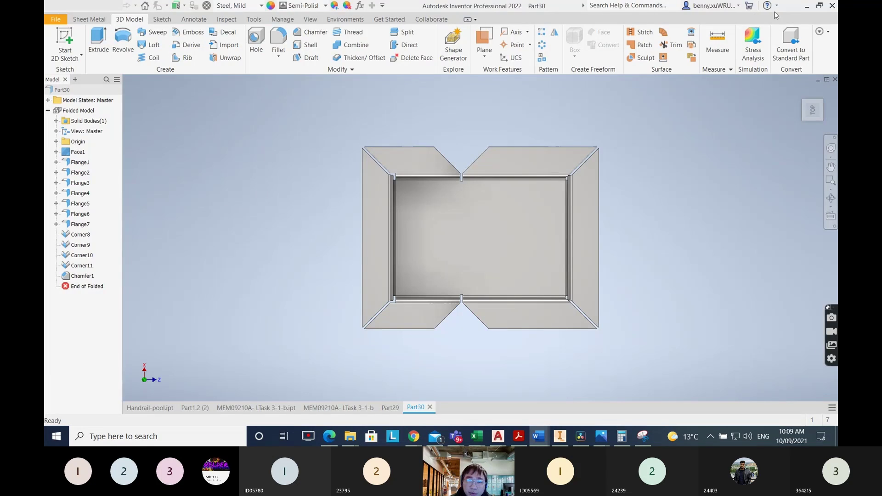
- Start a sketch on the longer lip segment's face and project that segment's outer edge into it
{"action": "left_click", "coordinate": [579, 164]}
{"action": "left_click", "coordinate": [100, 38]}
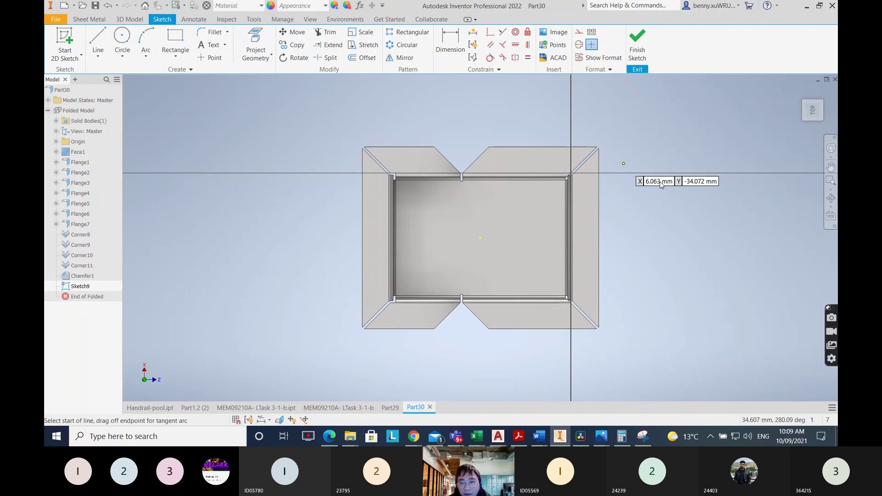
{"action": "scroll", "coordinate": [551, 154], "scroll_direction": "up", "scroll_amount": 1}
{"action": "scroll", "coordinate": [567, 166], "scroll_direction": "down", "scroll_amount": 3}
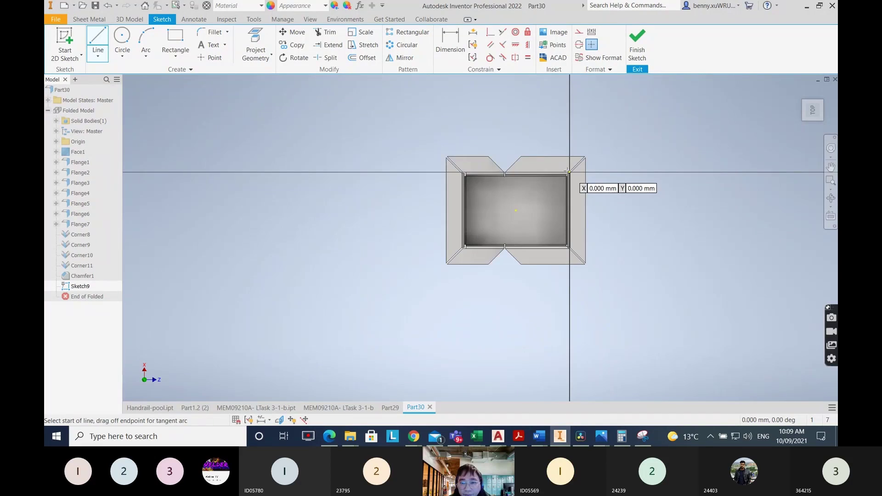
{"action": "scroll", "coordinate": [569, 167], "scroll_direction": "up", "scroll_amount": 6}
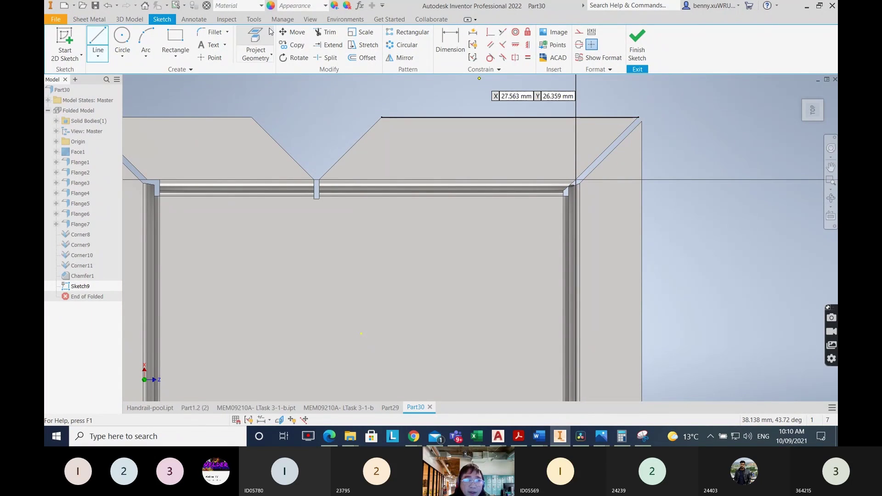
{"action": "left_click", "coordinate": [255, 36]}
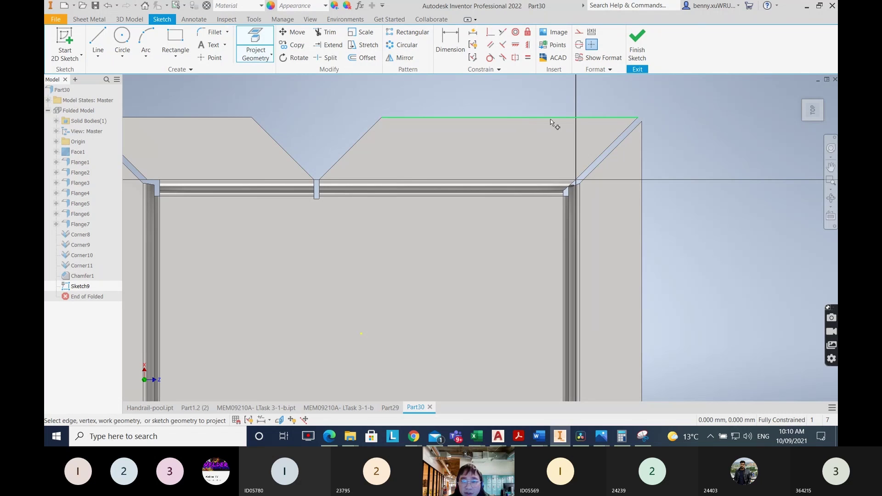
{"action": "left_click", "coordinate": [568, 118]}
- Sketch a line about 8.5 mm long from the lip segment's inner mitre corner, perpendicular toward the projected outer edge
{"action": "key", "text": "l"}
{"action": "left_click", "coordinate": [576, 179]}
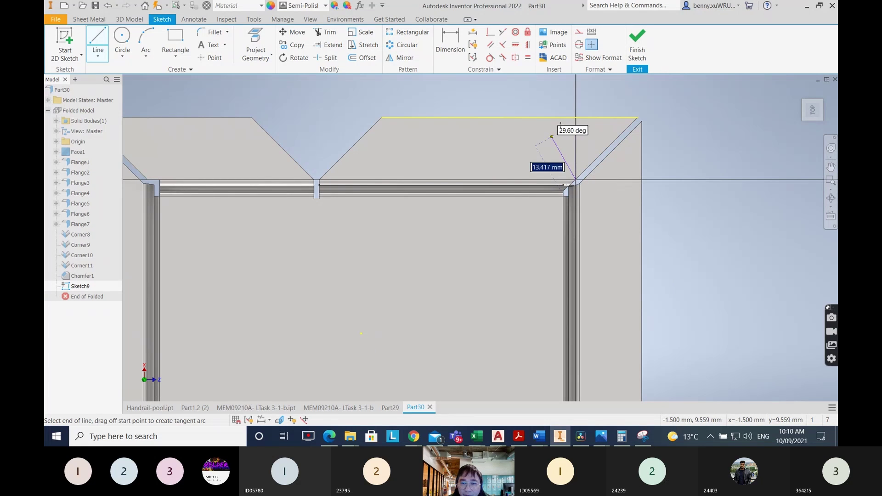
{"action": "left_click", "coordinate": [563, 185]}
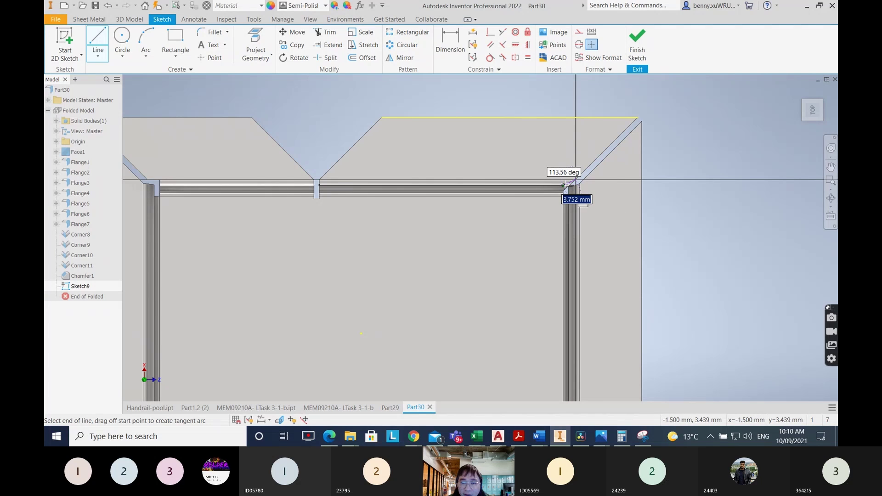
{"action": "left_click", "coordinate": [575, 184]}
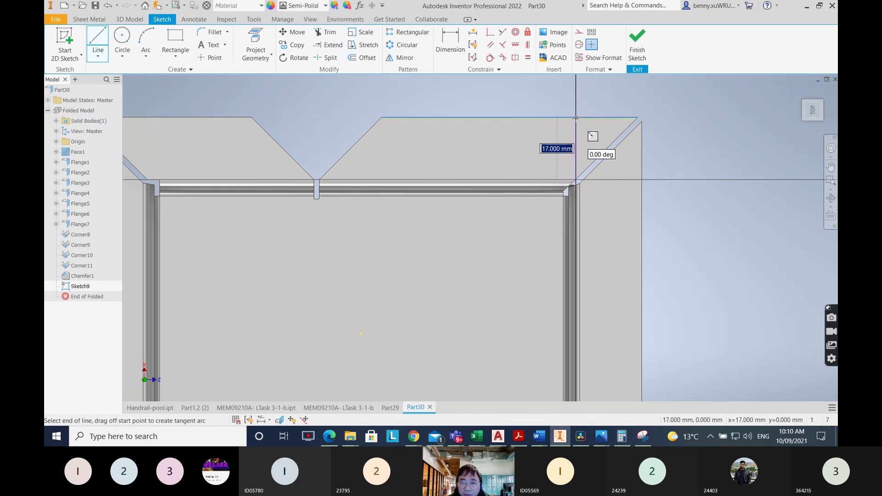
{"action": "left_click", "coordinate": [575, 148]}
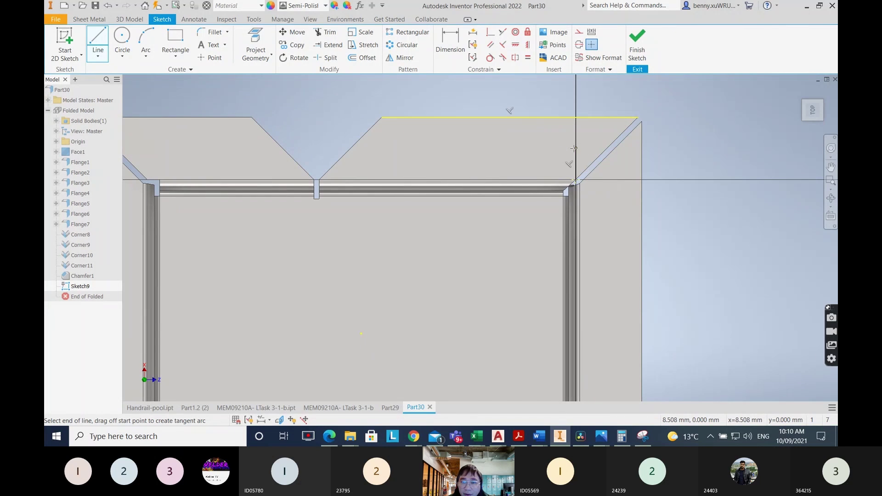
{"action": "right_click", "coordinate": [657, 144]}
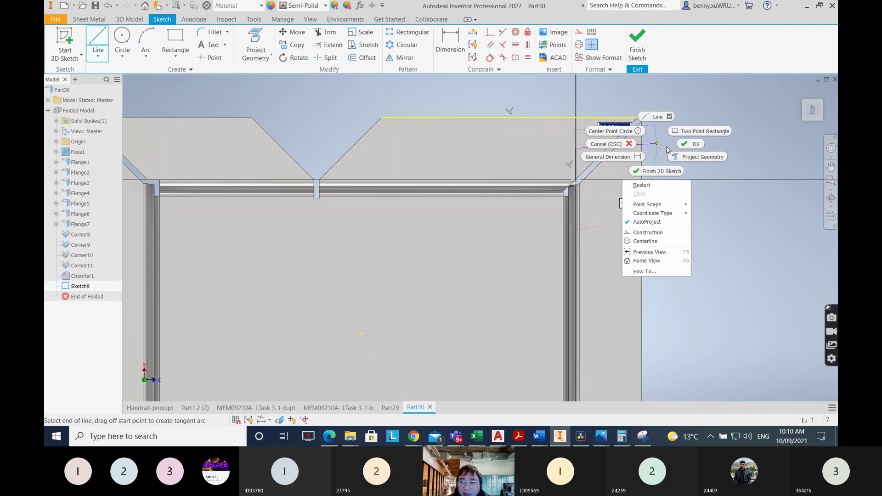
{"action": "left_click", "coordinate": [691, 144]}
- Dimension the short perpendicular line on the lip to 7 mm
{"action": "left_click", "coordinate": [457, 37]}
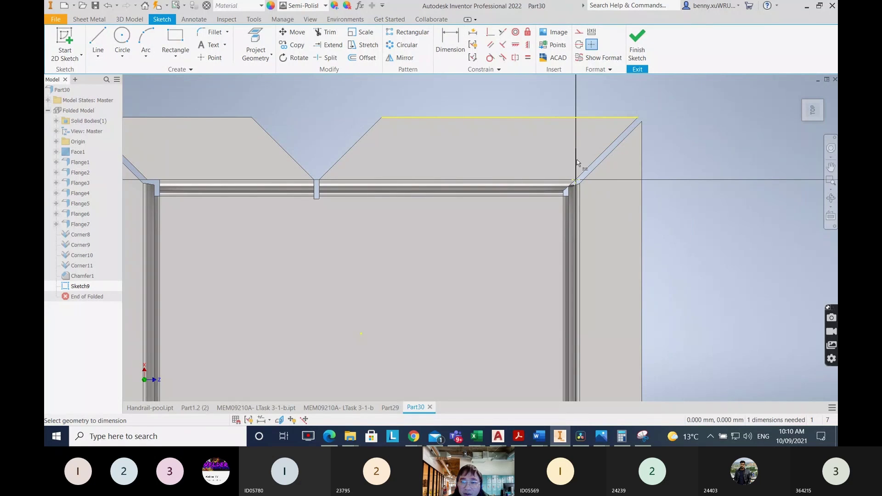
{"action": "left_click", "coordinate": [576, 160]}
{"action": "left_click", "coordinate": [725, 171]}
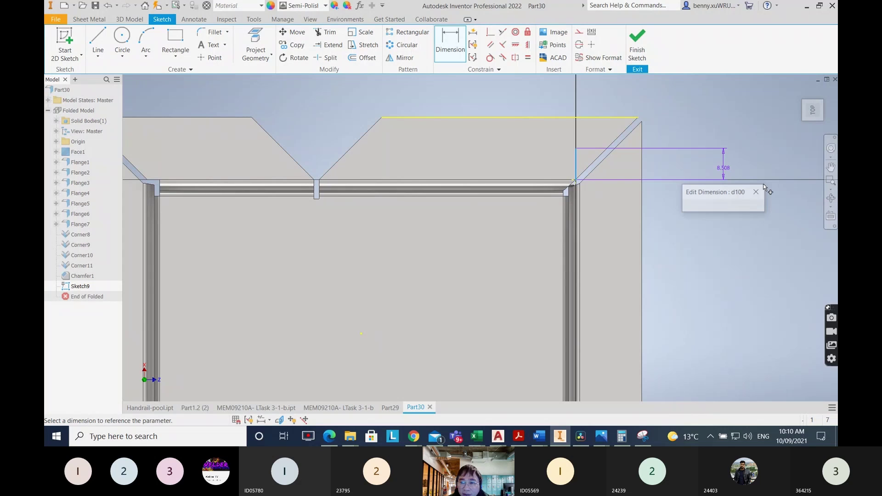
{"action": "type", "text": "7"}
{"action": "key", "text": "Return"}
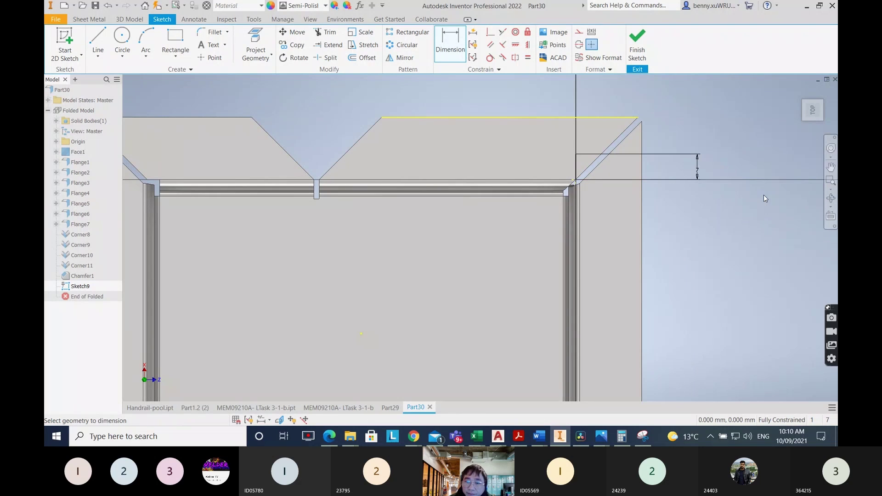
- Draw a line from the 7 mm line's end across both lip segments to the far end lip's outer edge and make it construction
{"action": "scroll", "coordinate": [470, 156], "scroll_direction": "down", "scroll_amount": 1}
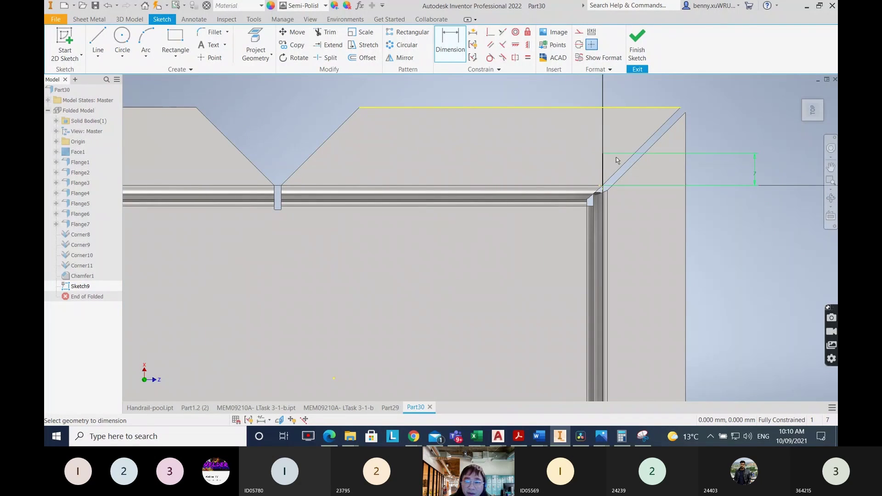
{"action": "scroll", "coordinate": [607, 168], "scroll_direction": "up", "scroll_amount": 2}
{"action": "left_click", "coordinate": [95, 40]}
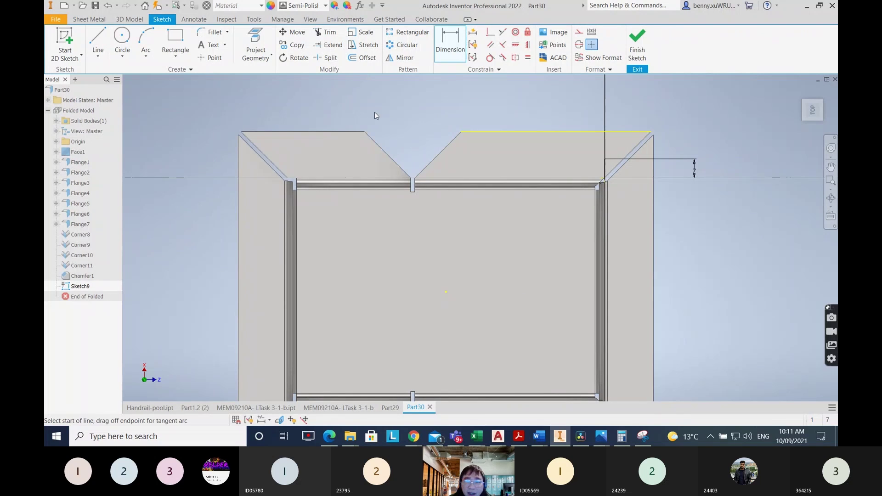
{"action": "left_click", "coordinate": [605, 159]}
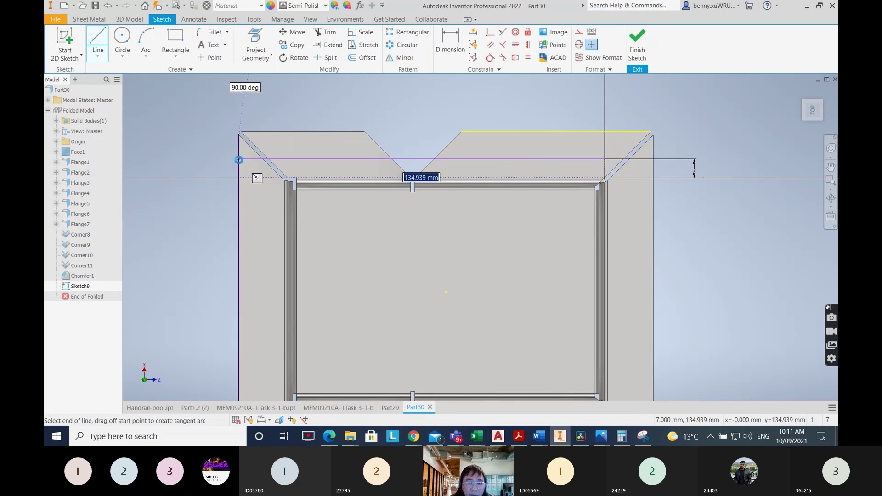
{"action": "left_click", "coordinate": [238, 159]}
{"action": "right_click", "coordinate": [242, 163]}
{"action": "left_click", "coordinate": [276, 161]}
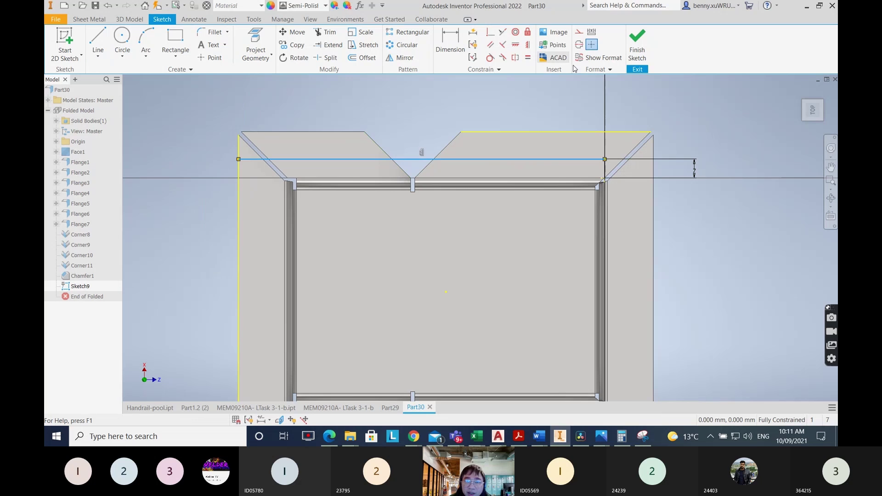
{"action": "left_click", "coordinate": [580, 33]}
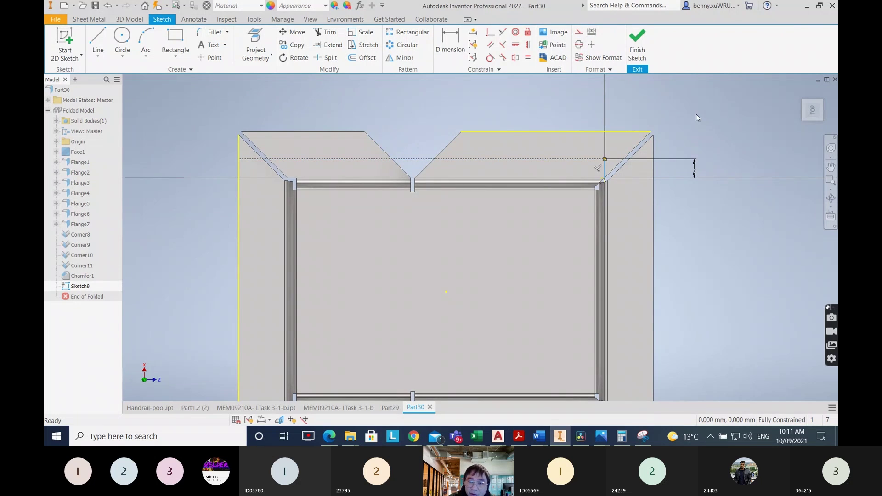
- Delete the short 7 mm line and draw a 10 mm line inward along the construction line from the end lip's outer edge
{"action": "left_click", "coordinate": [693, 165]}
{"action": "key", "text": "Delete"}
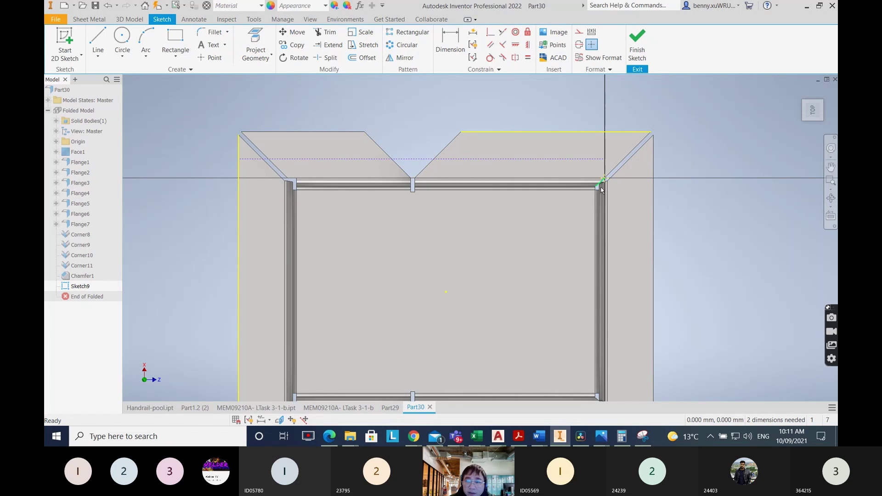
{"action": "key", "text": "l"}
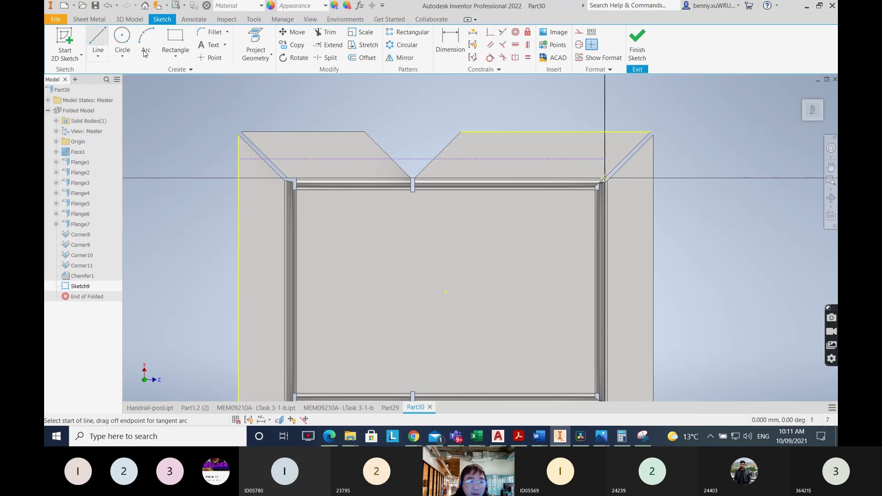
{"action": "left_click", "coordinate": [238, 159]}
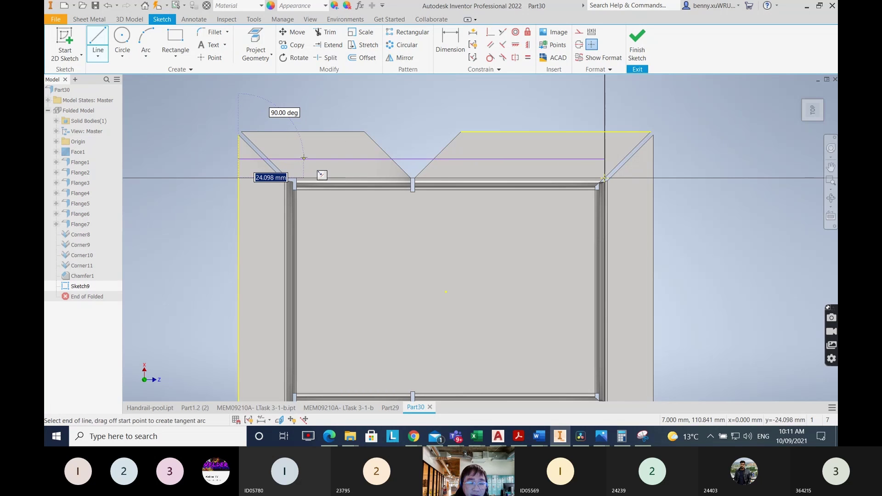
{"action": "type", "text": "10"}
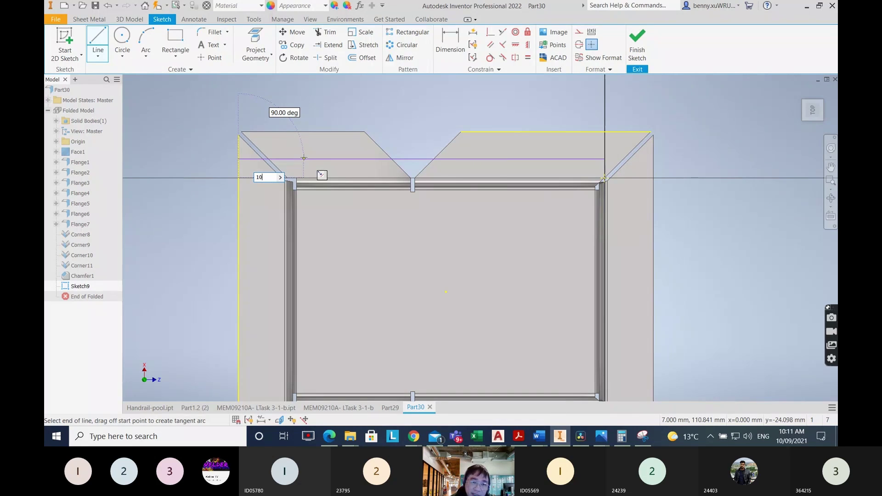
{"action": "key", "text": "Return"}
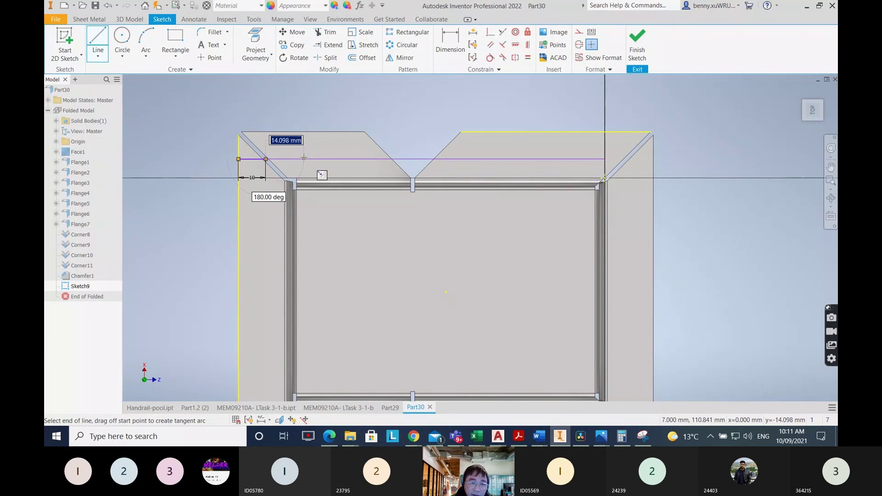
- Continue a perpendicular line along the end lip to the opposite long lip's outer edge and convert it to construction
{"action": "middle_click_drag", "start_coordinate": [261, 325], "coordinate": [317, 182]}
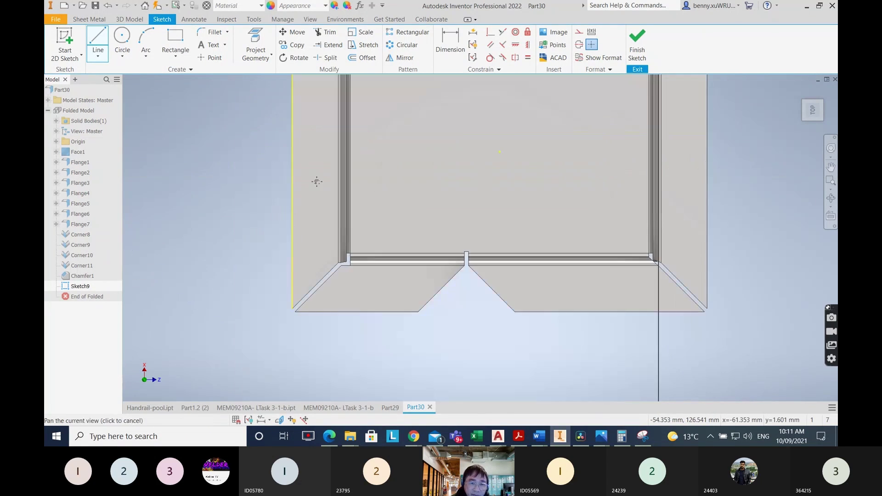
{"action": "double_click", "coordinate": [320, 313]}
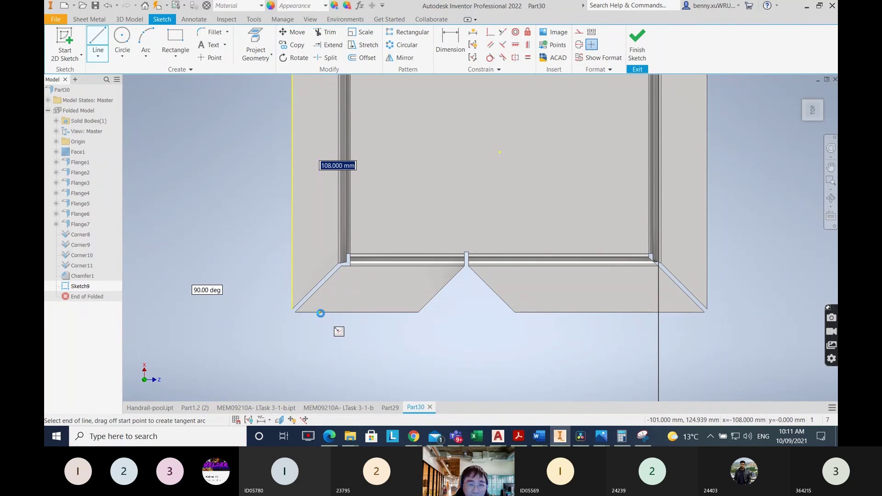
{"action": "right_click", "coordinate": [320, 314]}
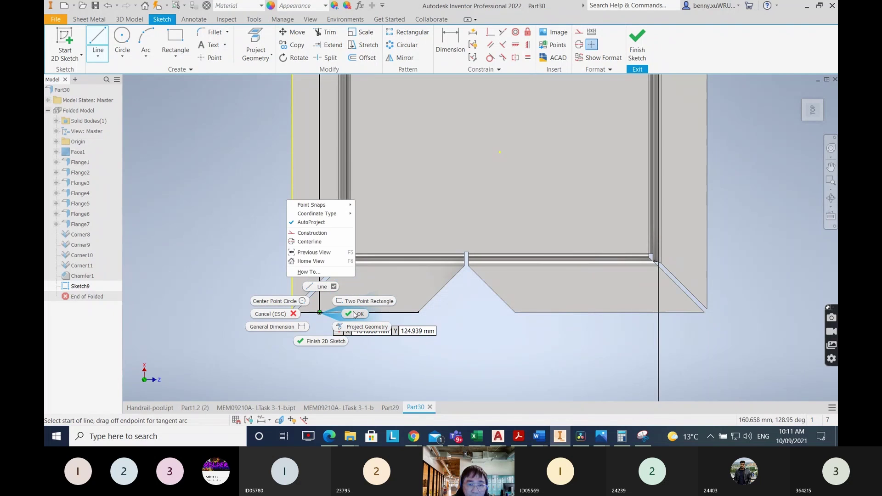
{"action": "left_click", "coordinate": [354, 311]}
{"action": "left_click", "coordinate": [320, 194]}
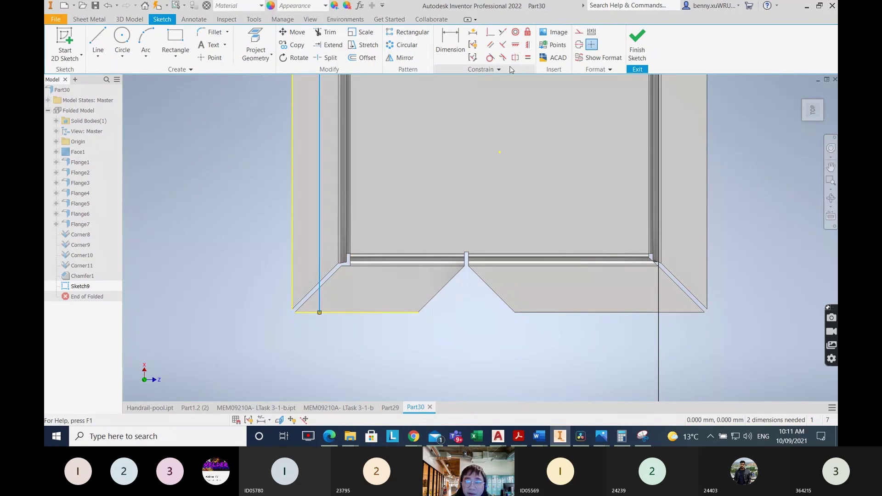
{"action": "left_click", "coordinate": [578, 35]}
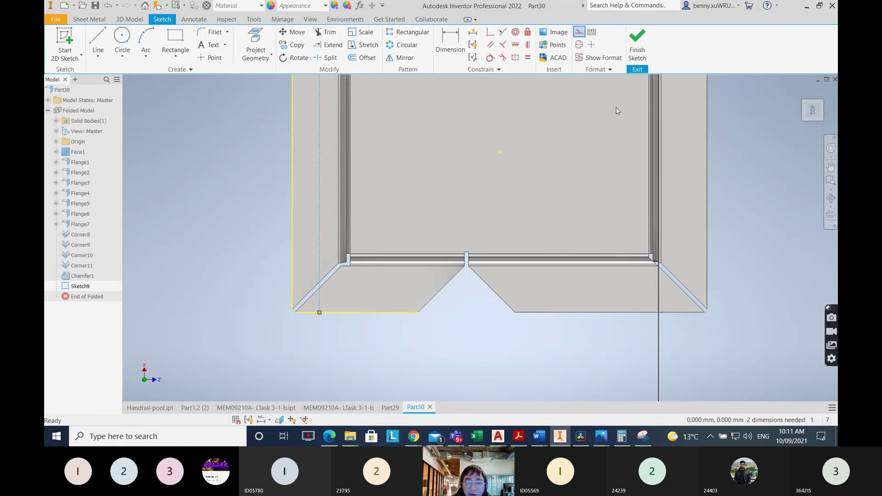
- Draw a 10 mm line inward along the end lip's construction line from the opposite long lip's outer edge
{"action": "left_click", "coordinate": [97, 36]}
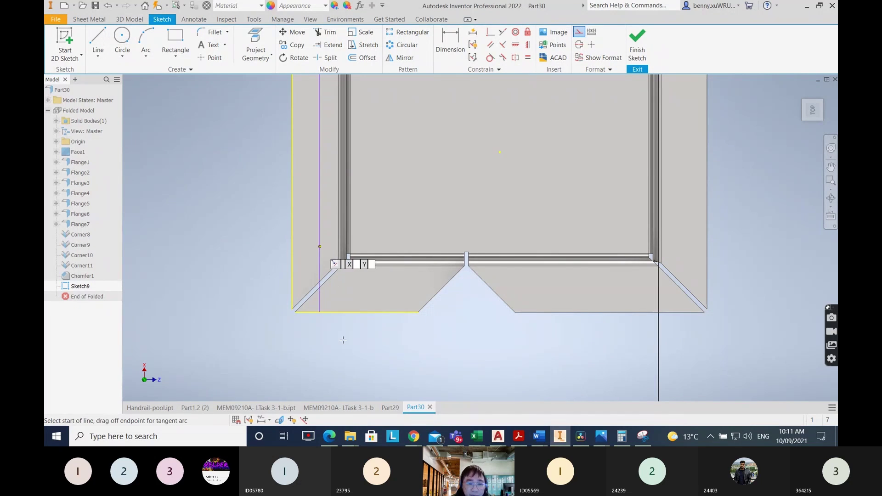
{"action": "left_click", "coordinate": [319, 313]}
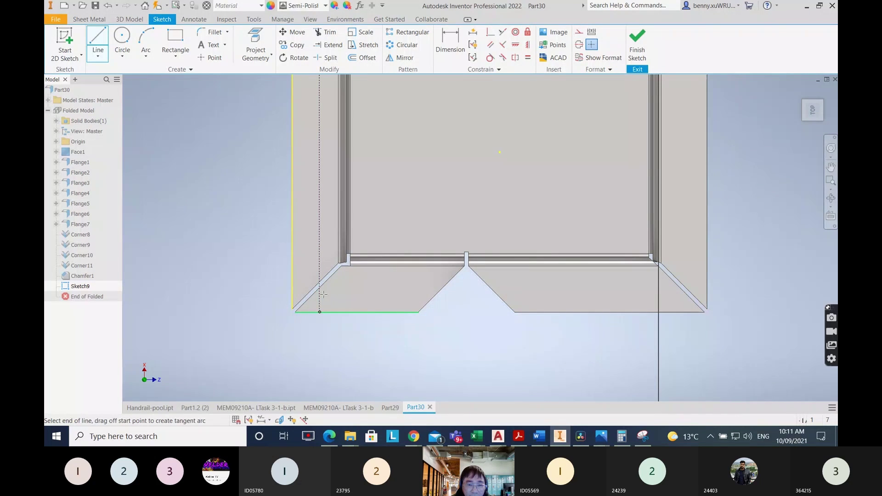
{"action": "type", "text": "10"}
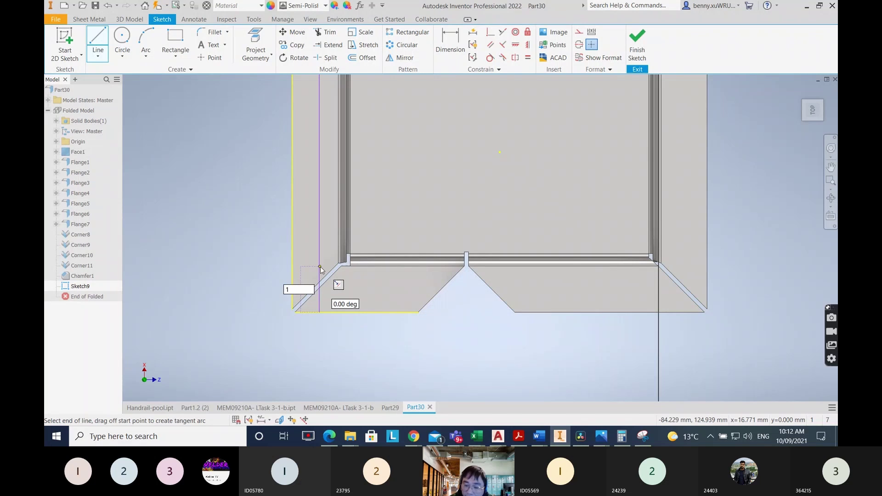
{"action": "key", "text": "Return"}
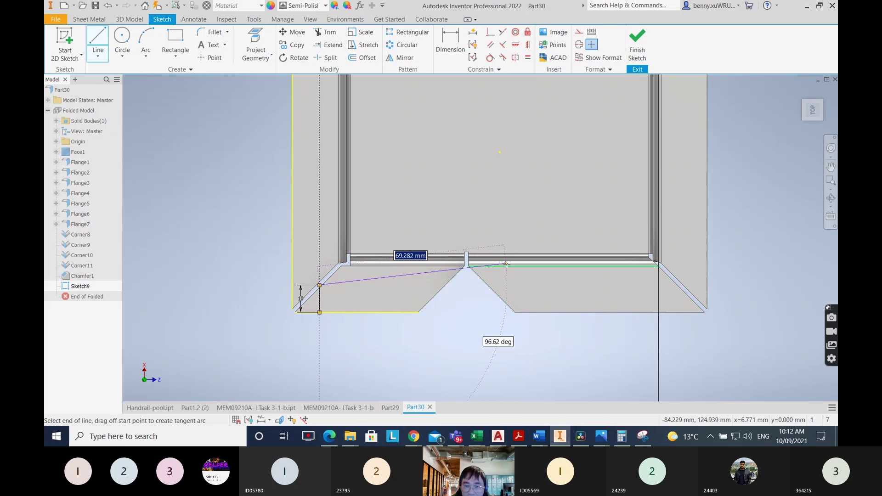
- Continue a perpendicular line from the 10 mm line's end along the long lip to the opposite end lip's outer edge and make it construction
{"action": "double_click", "coordinate": [707, 285]}
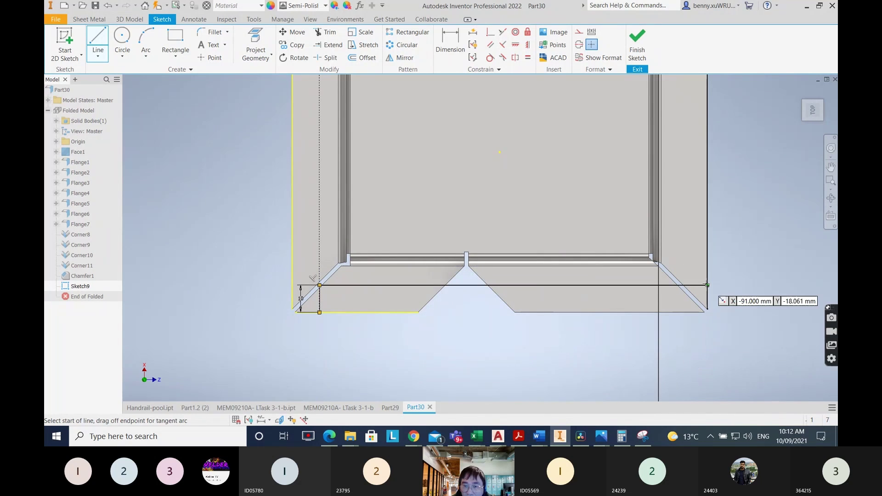
{"action": "right_click", "coordinate": [706, 285]}
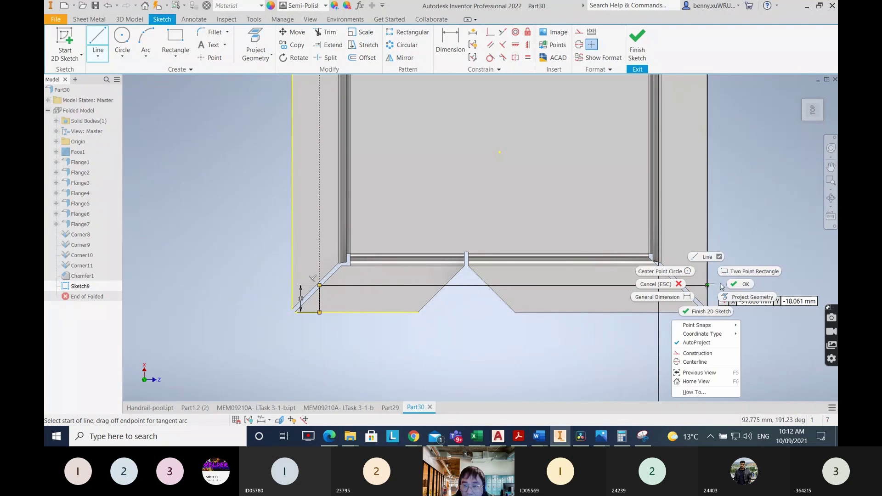
{"action": "left_click", "coordinate": [740, 285]}
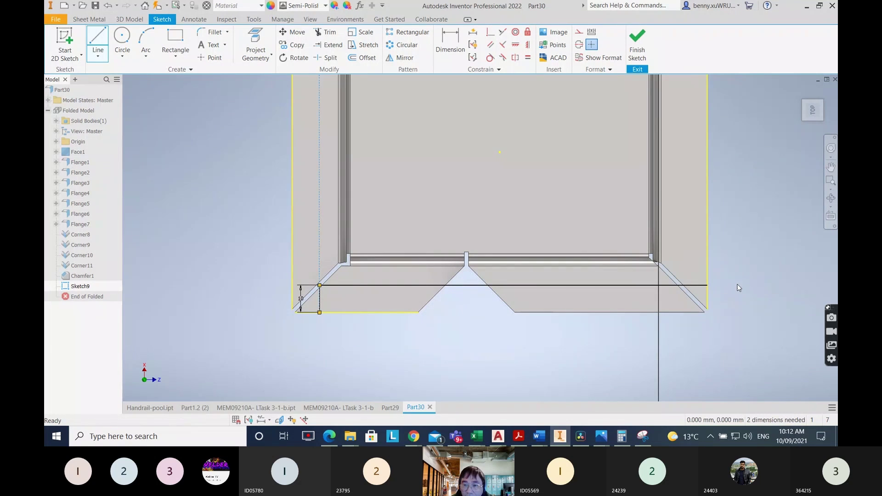
{"action": "left_click", "coordinate": [637, 285]}
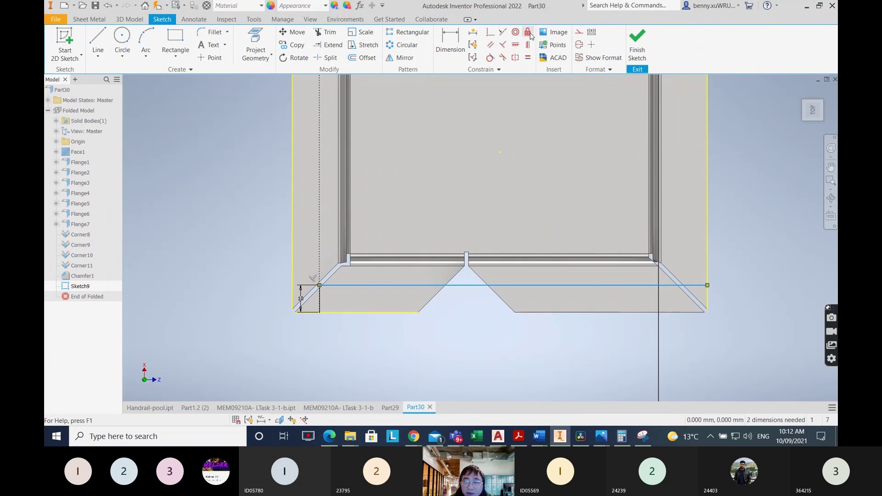
{"action": "left_click", "coordinate": [579, 33]}
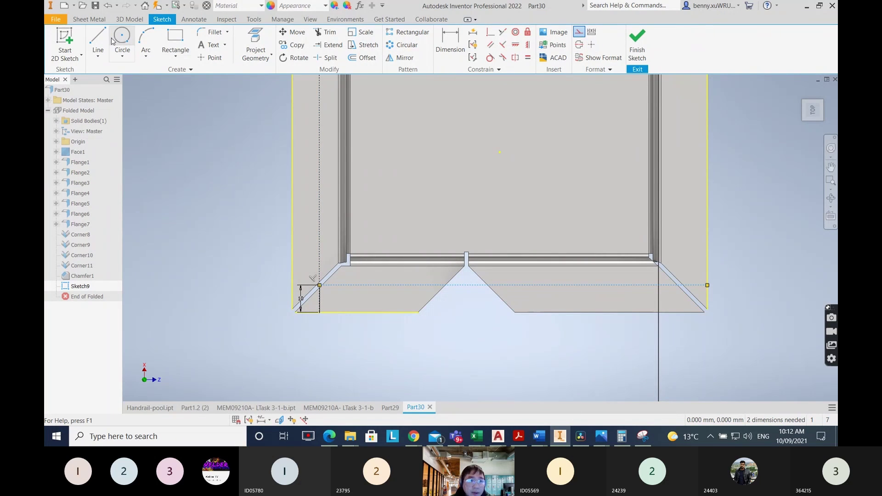
- Draw a 10 mm line inward along the long lip's new construction line from the end lip's outer edge
{"action": "left_click", "coordinate": [97, 36]}
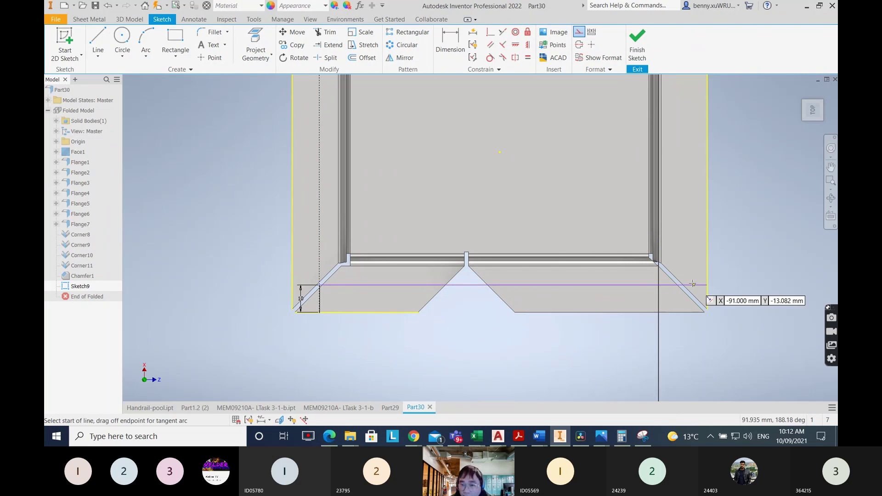
{"action": "left_click", "coordinate": [708, 285]}
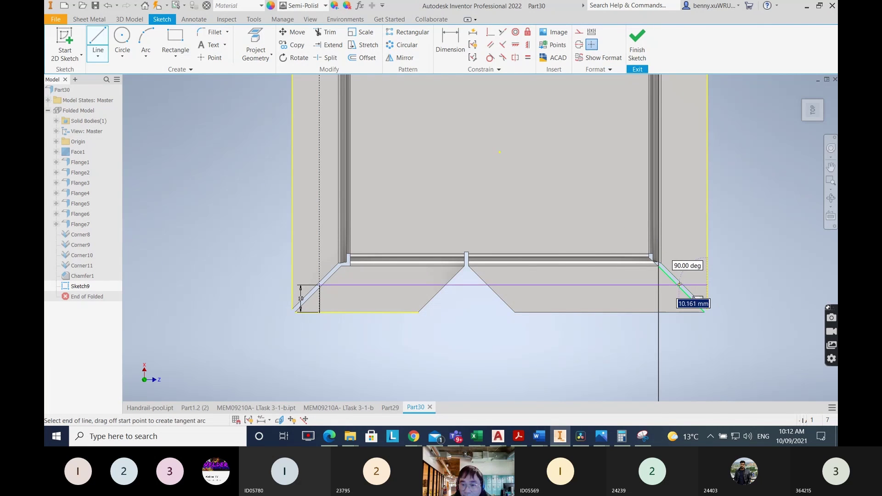
{"action": "type", "text": "10"}
{"action": "key", "text": "Return"}
- Continue a perpendicular line along the end lip to the opposite long lip's outer edge and convert it to construction
{"action": "mouse_move", "coordinate": [692, 141]}
{"action": "middle_mouse_down"}
{"action": "mouse_move", "coordinate": [690, 223]}
{"action": "mouse_move", "coordinate": [665, 329]}
{"action": "middle_mouse_up"}
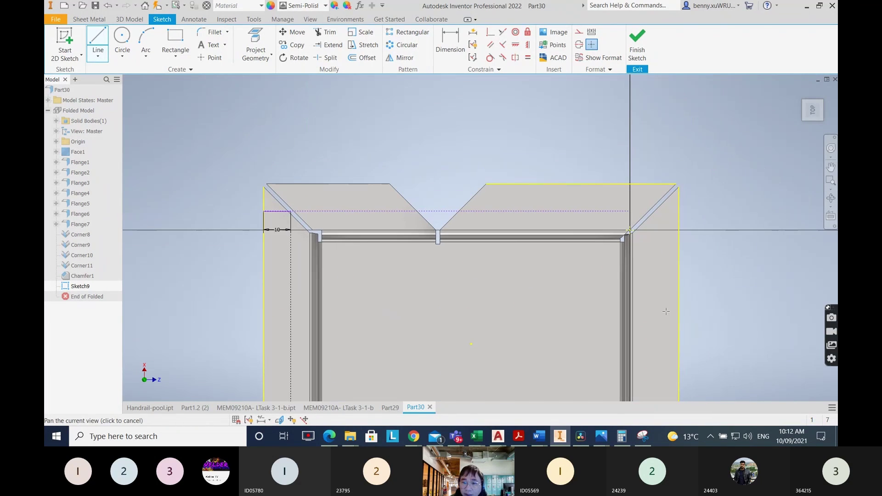
{"action": "double_click", "coordinate": [652, 185]}
{"action": "right_click", "coordinate": [651, 184]}
{"action": "left_click", "coordinate": [652, 177]}
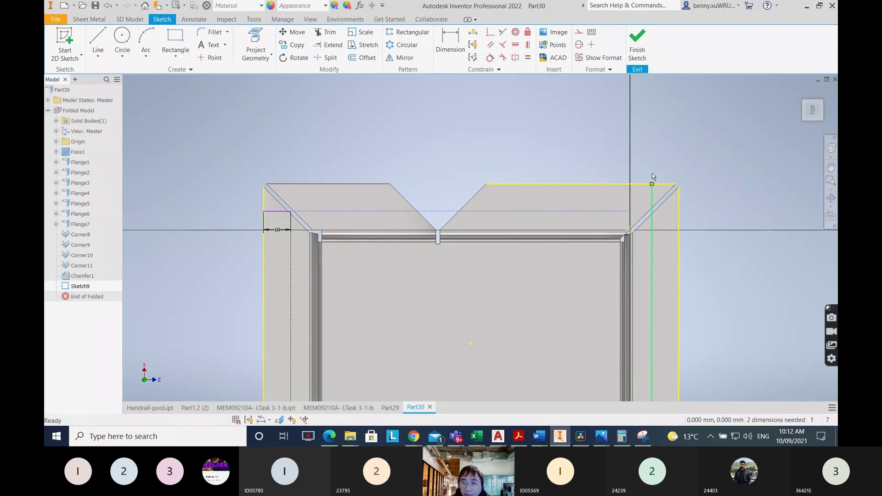
{"action": "left_click", "coordinate": [579, 31]}
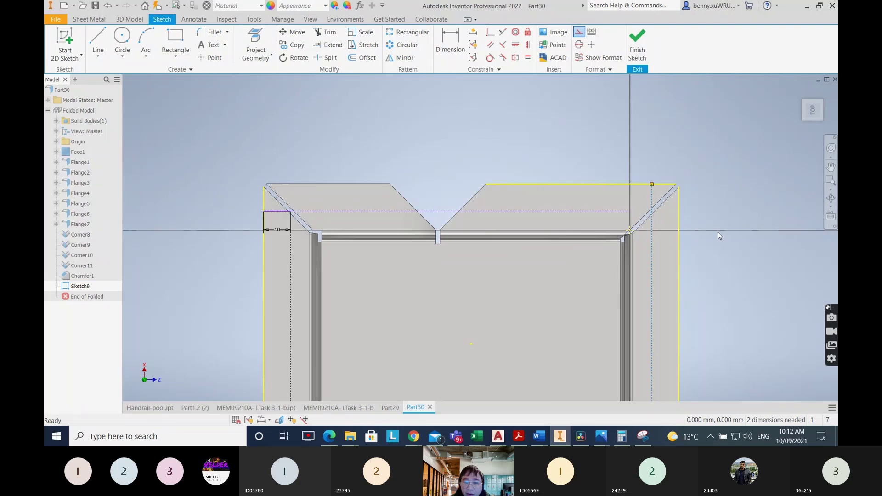
- Examine the construction lines around all four sides of the lip from above
{"action": "scroll", "coordinate": [717, 232], "scroll_direction": "up", "scroll_amount": 3}
{"action": "scroll", "coordinate": [713, 241], "scroll_direction": "down", "scroll_amount": 8}
{"action": "scroll", "coordinate": [715, 287], "scroll_direction": "up", "scroll_amount": 5}
{"action": "scroll", "coordinate": [721, 301], "scroll_direction": "down", "scroll_amount": 2}
{"action": "mouse_move", "coordinate": [716, 294]}
{"action": "middle_mouse_down"}
{"action": "mouse_move", "coordinate": [499, 289]}
{"action": "mouse_move", "coordinate": [516, 288]}
{"action": "mouse_move", "coordinate": [510, 311]}
{"action": "middle_mouse_up"}
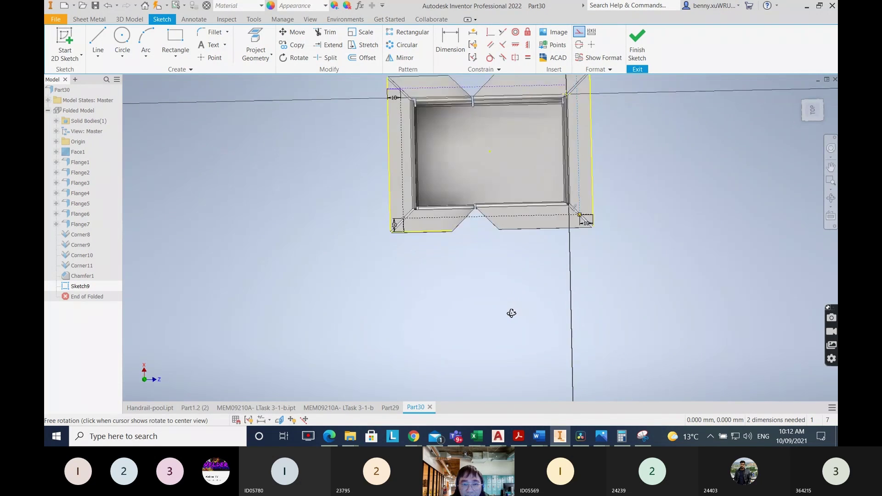
{"action": "left_click", "coordinate": [811, 112]}
{"action": "scroll", "coordinate": [578, 162], "scroll_direction": "up", "scroll_amount": 5}
{"action": "key", "text": "F2"}
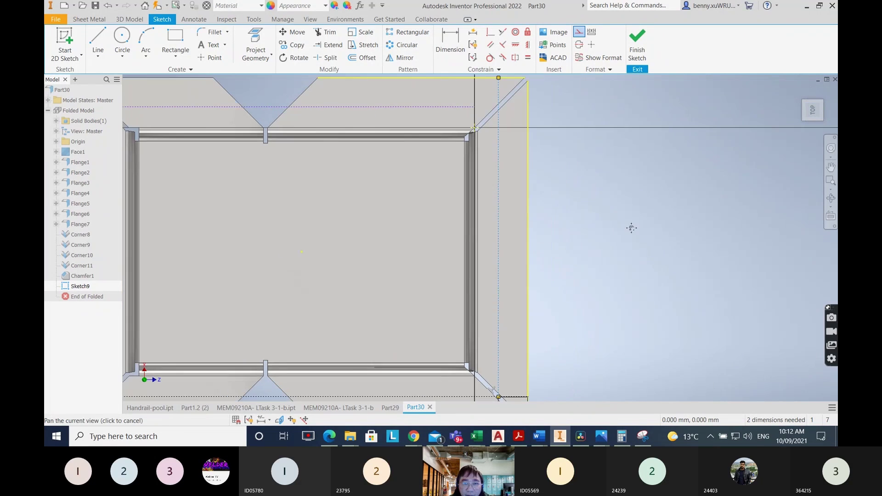
{"action": "middle_click_drag", "start_coordinate": [632, 227], "coordinate": [783, 241]}
{"action": "scroll", "coordinate": [784, 241], "scroll_direction": "up", "scroll_amount": 4}
{"action": "scroll", "coordinate": [784, 242], "scroll_direction": "down", "scroll_amount": 5}
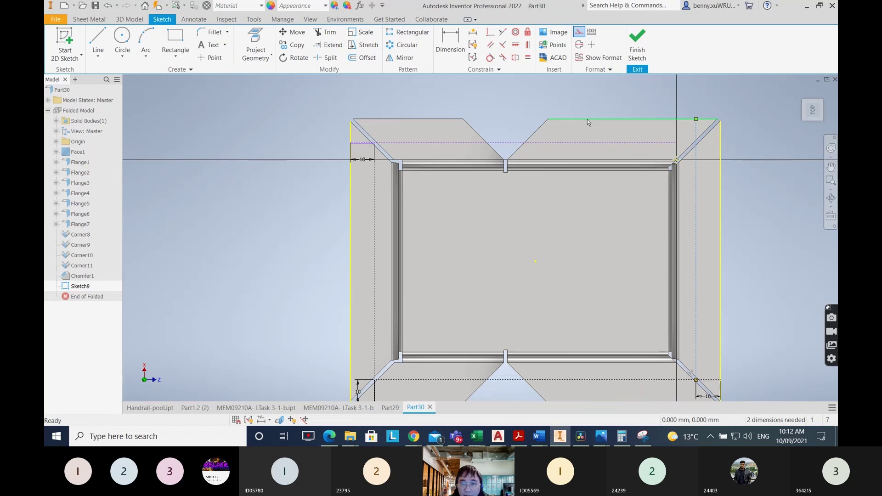
- Check the hole positions in the MEM09210A worksheet in Word and turn Inventor's top view 180 degrees to match its drawing
{"action": "left_click", "coordinate": [539, 436]}
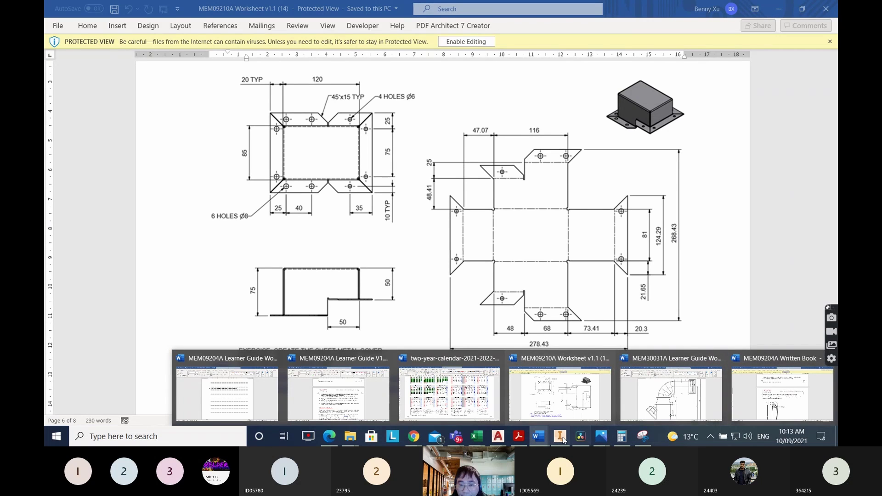
{"action": "left_click", "coordinate": [563, 440]}
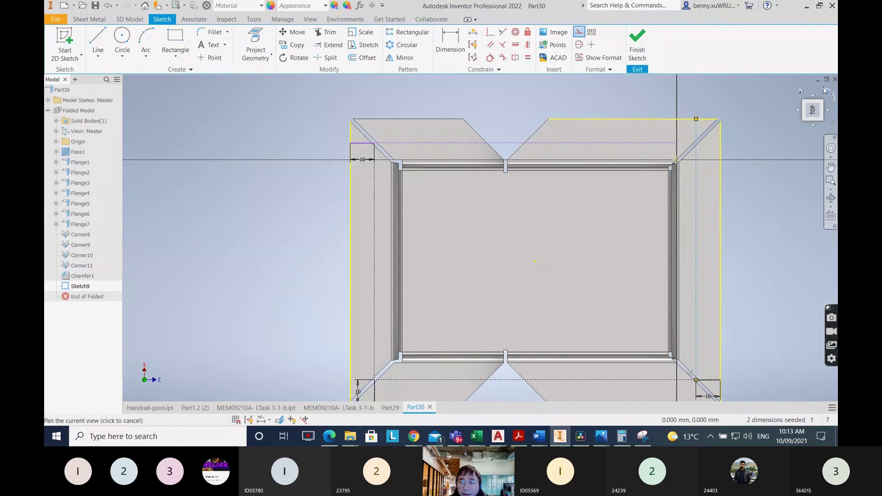
{"action": "left_click", "coordinate": [824, 88]}
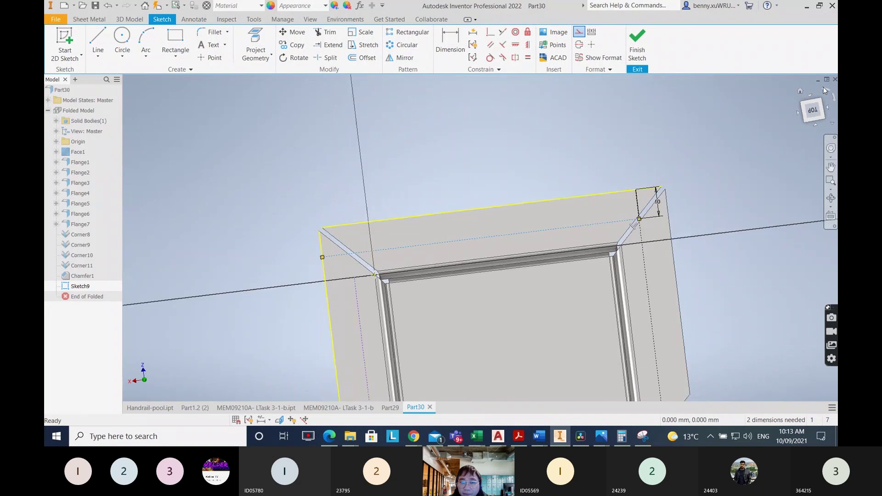
{"action": "scroll", "coordinate": [396, 244], "scroll_direction": "down", "scroll_amount": 3}
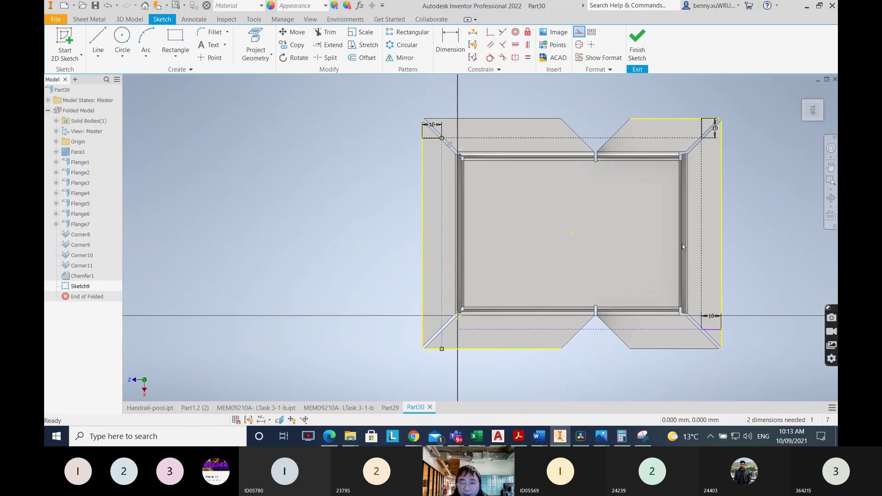
{"action": "mouse_move", "coordinate": [763, 235]}
{"action": "middle_mouse_down"}
{"action": "mouse_move", "coordinate": [664, 217]}
{"action": "mouse_move", "coordinate": [657, 227]}
{"action": "middle_mouse_up"}
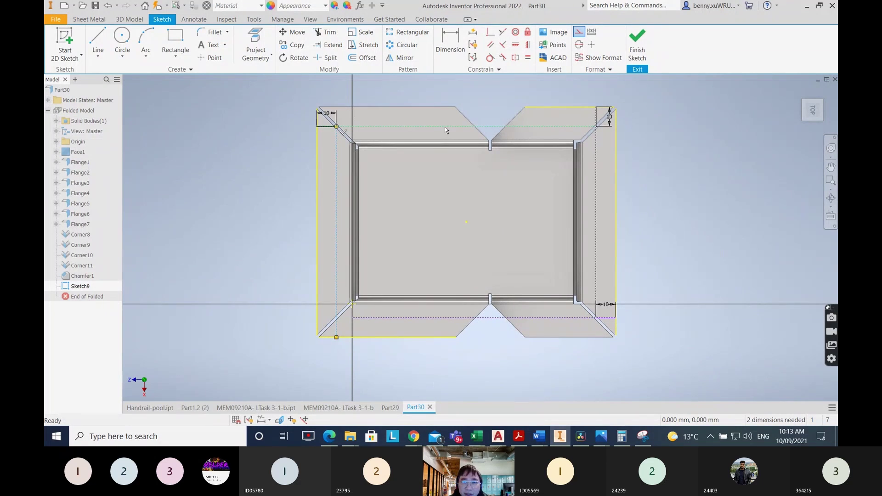
{"action": "left_click", "coordinate": [807, 6]}
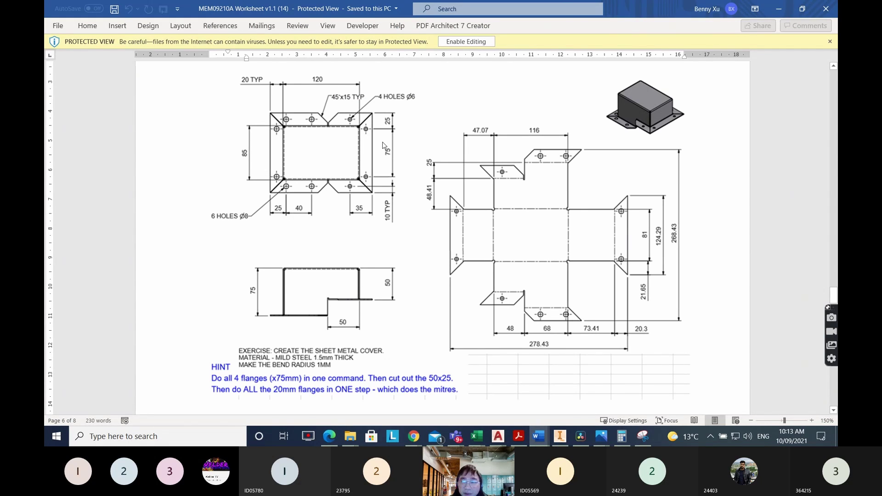
{"action": "left_click", "coordinate": [779, 8]}
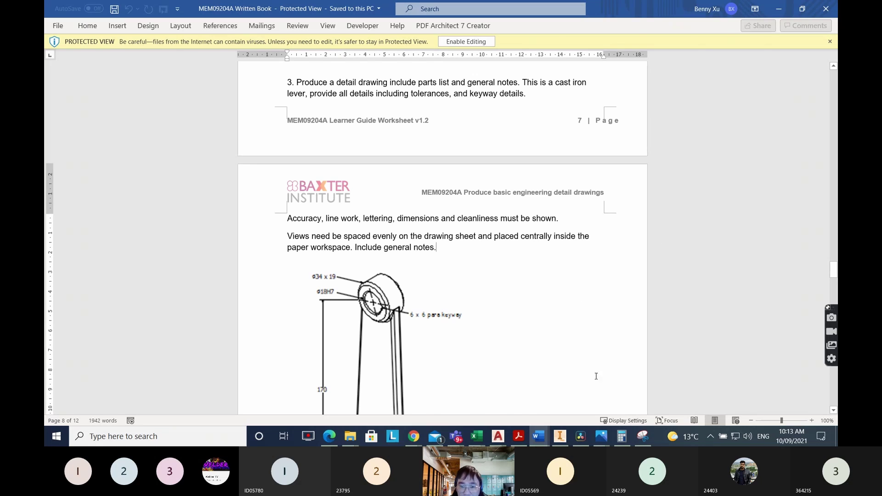
{"action": "left_click", "coordinate": [560, 436]}
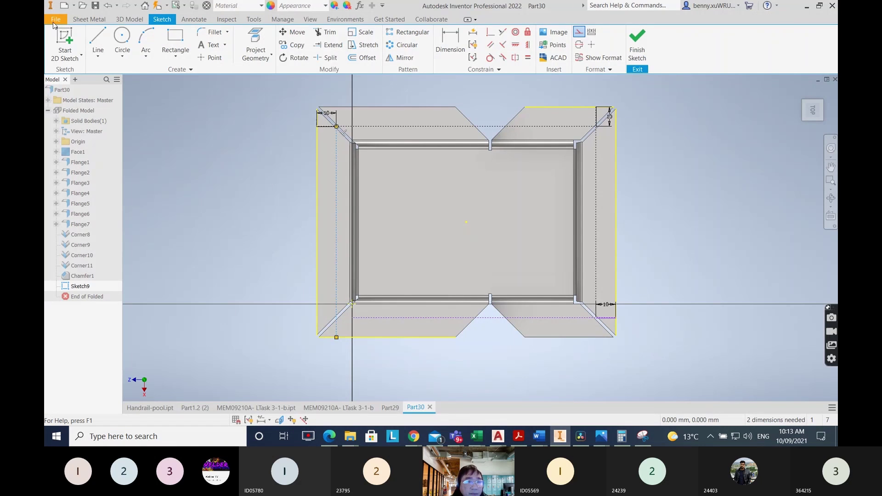
- Draw a 25 mm line and a 40 mm line end to end along the split long lip's construction line, starting at the end lip's outer edge
{"action": "left_click", "coordinate": [98, 38]}
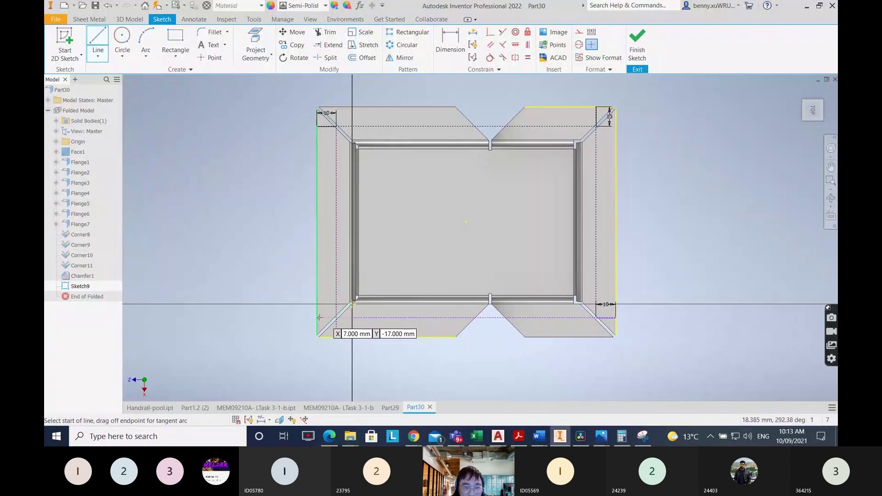
{"action": "left_click", "coordinate": [317, 317]}
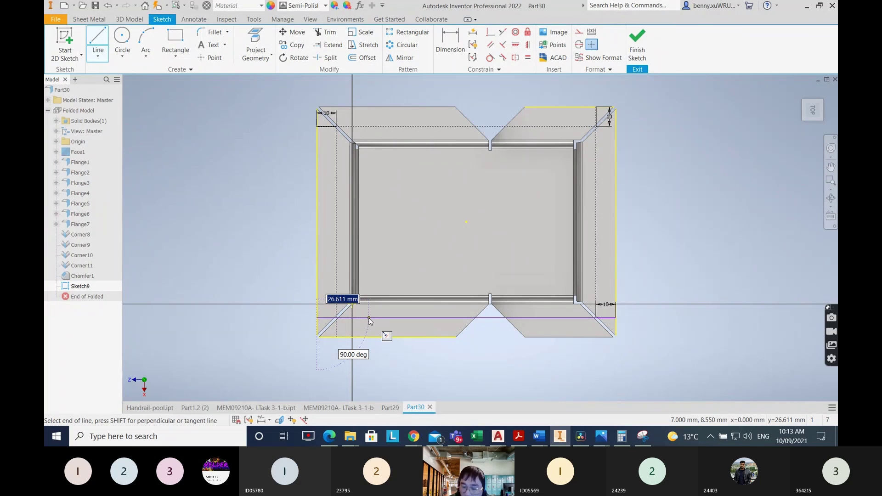
{"action": "type", "text": "25"}
{"action": "key", "text": "Return"}
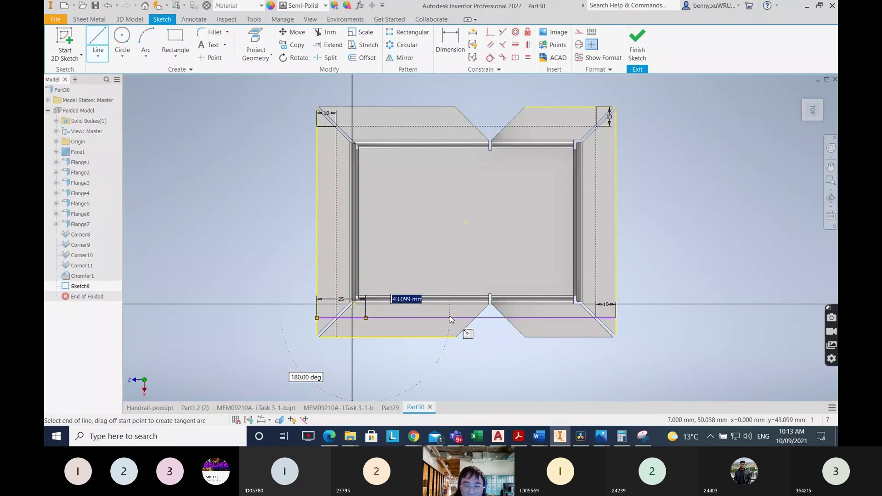
{"action": "type", "text": "40"}
{"action": "key", "text": "Return"}
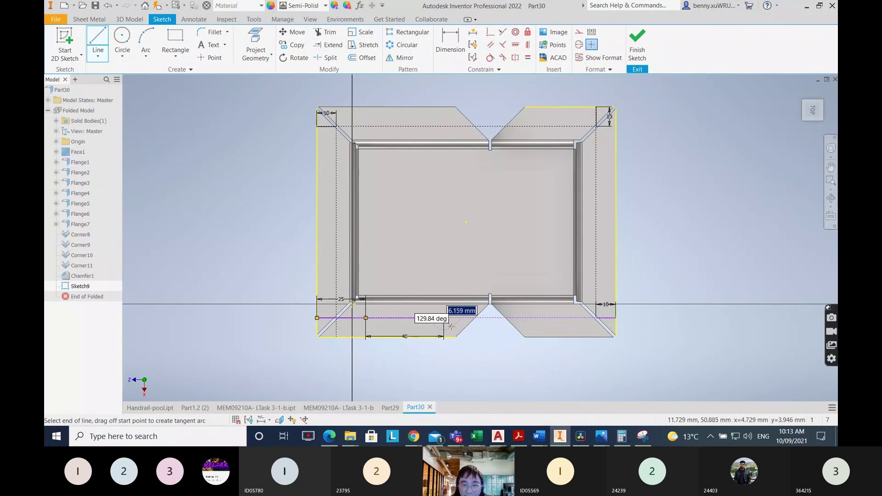
{"action": "right_click", "coordinate": [451, 327]}
{"action": "left_click", "coordinate": [463, 347]}
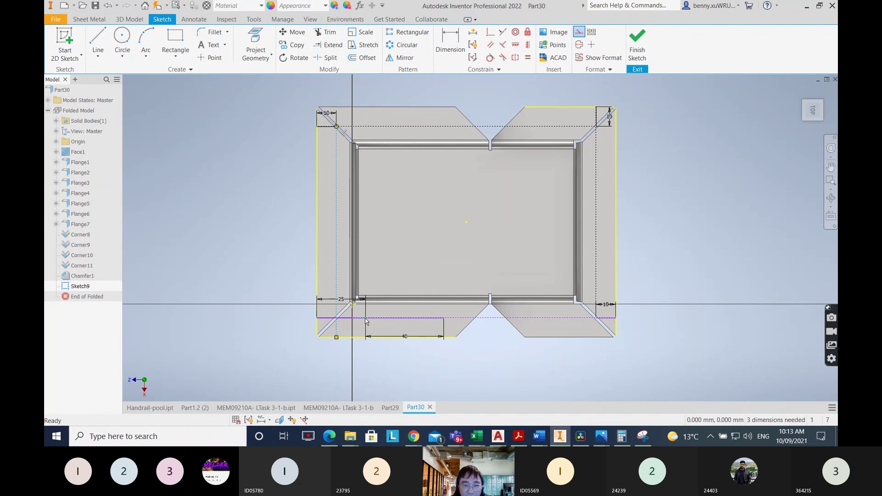
- Look up the hole diameters on the cover drawing in the MEM09210A worksheet in Word
{"action": "left_click", "coordinate": [539, 436]}
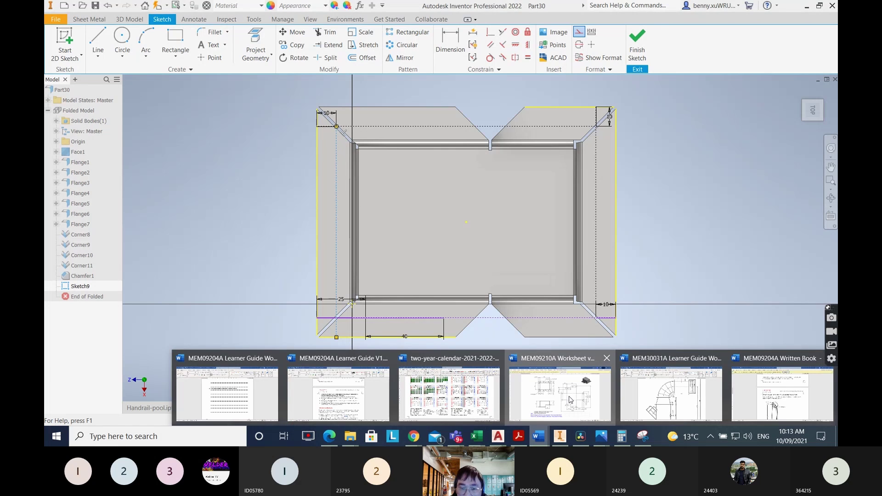
{"action": "left_click", "coordinate": [600, 400]}
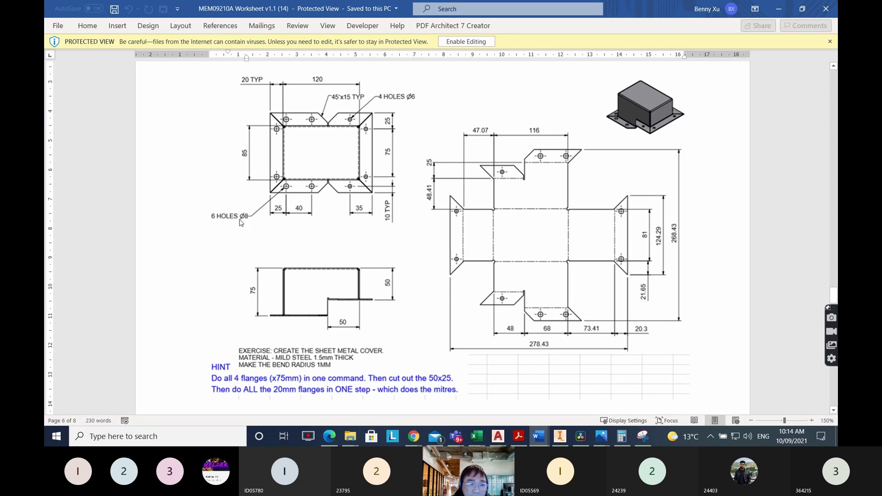
{"action": "left_click", "coordinate": [778, 8]}
- Draw two 8 mm diameter circles in Inventor centred on the two ends of the 40 mm line
{"action": "left_click", "coordinate": [122, 37]}
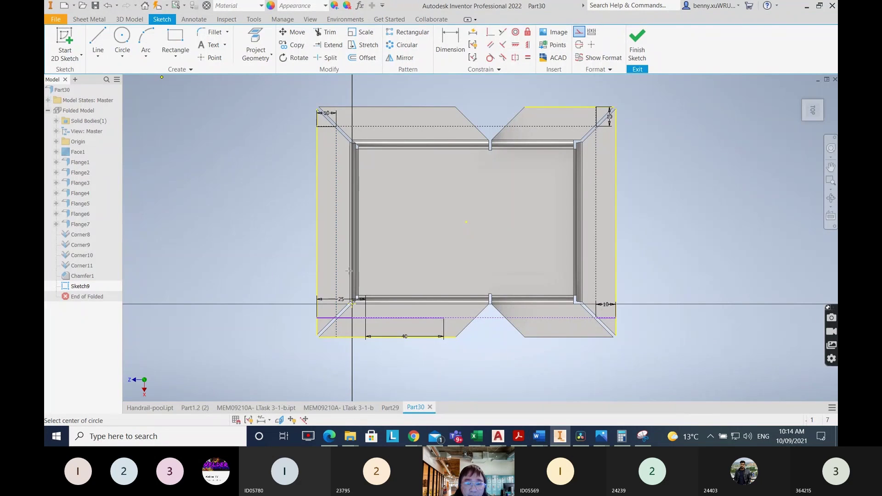
{"action": "scroll", "coordinate": [365, 321], "scroll_direction": "up", "scroll_amount": 2}
{"action": "scroll", "coordinate": [365, 317], "scroll_direction": "down", "scroll_amount": 5}
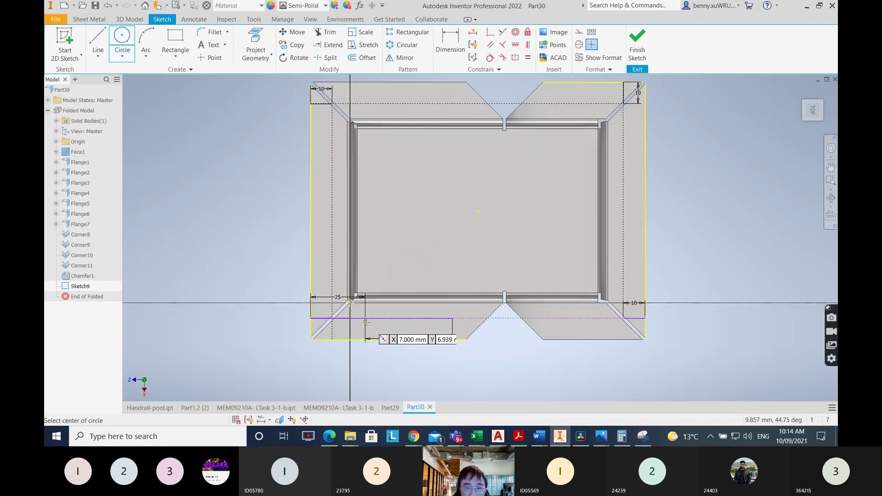
{"action": "left_click", "coordinate": [364, 313]}
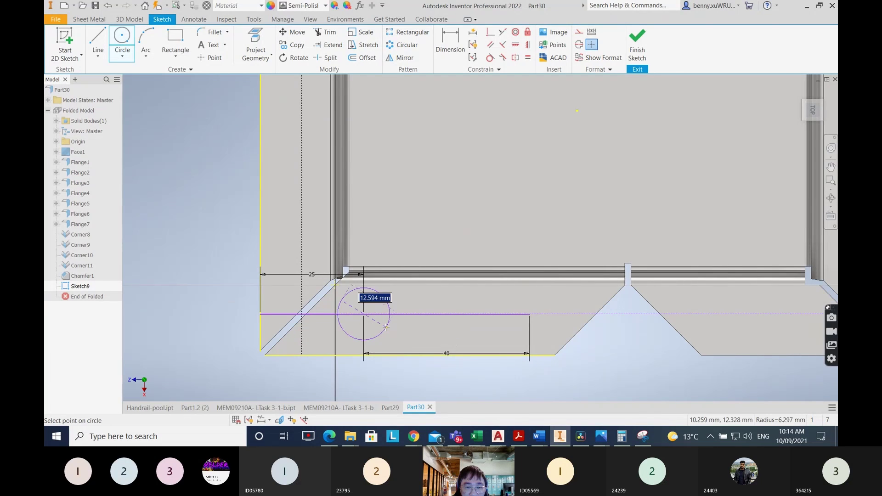
{"action": "type", "text": "8"}
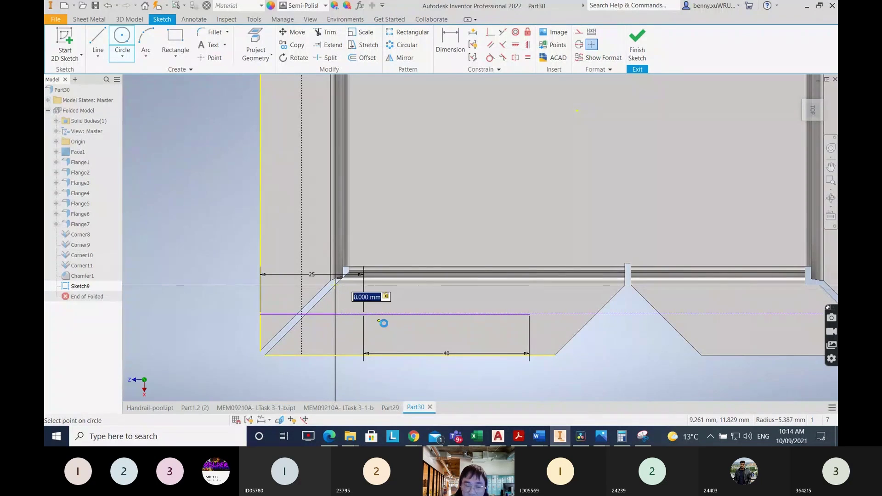
{"action": "key", "text": "Return"}
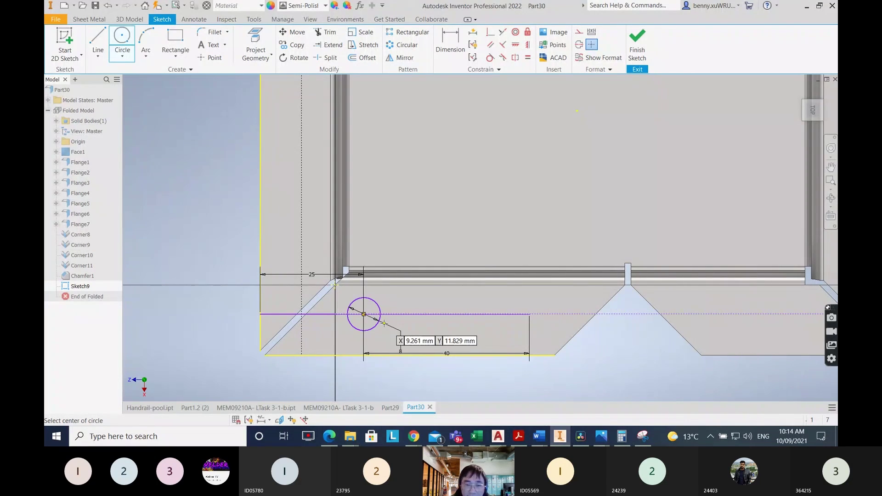
{"action": "left_click", "coordinate": [529, 314]}
{"action": "type", "text": "8"}
{"action": "key", "text": "Return"}
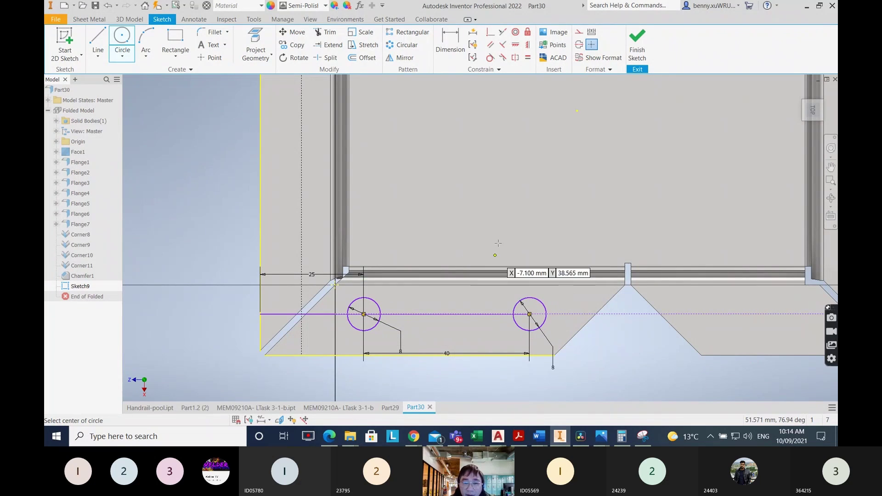
{"action": "scroll", "coordinate": [480, 201], "scroll_direction": "down", "scroll_amount": 5}
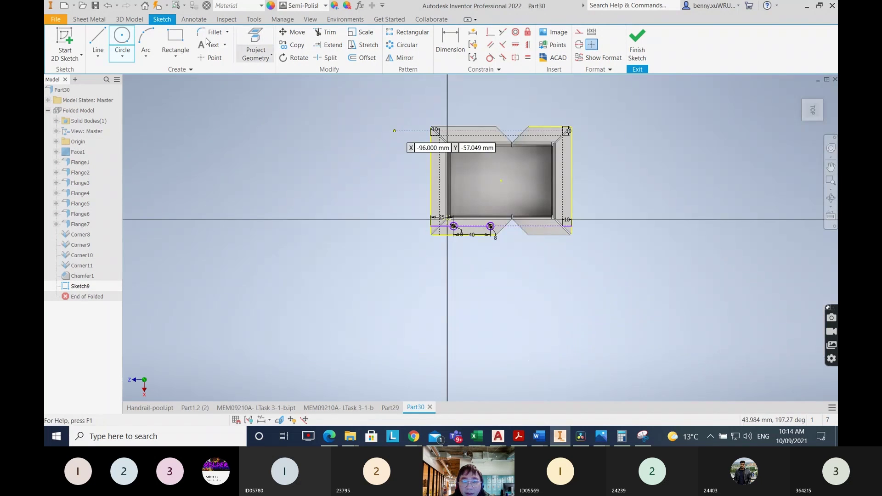
- Draw a horizontal line from the middle of the cover out past the end lip with the two-hole side and make it a construction line
{"action": "left_click", "coordinate": [96, 39]}
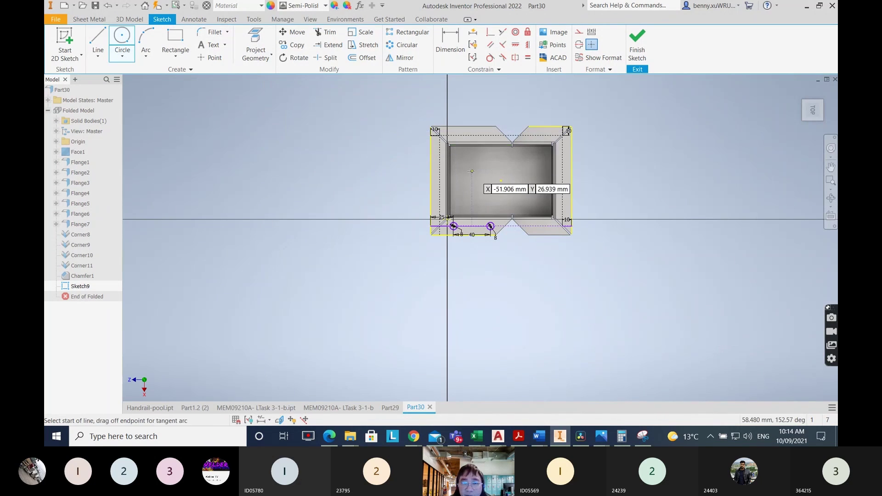
{"action": "scroll", "coordinate": [464, 177], "scroll_direction": "up", "scroll_amount": 2}
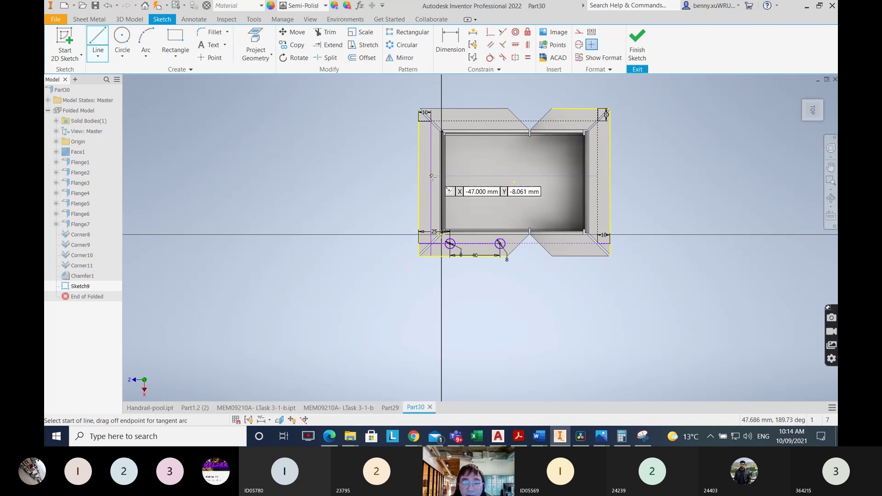
{"action": "left_click", "coordinate": [515, 182]}
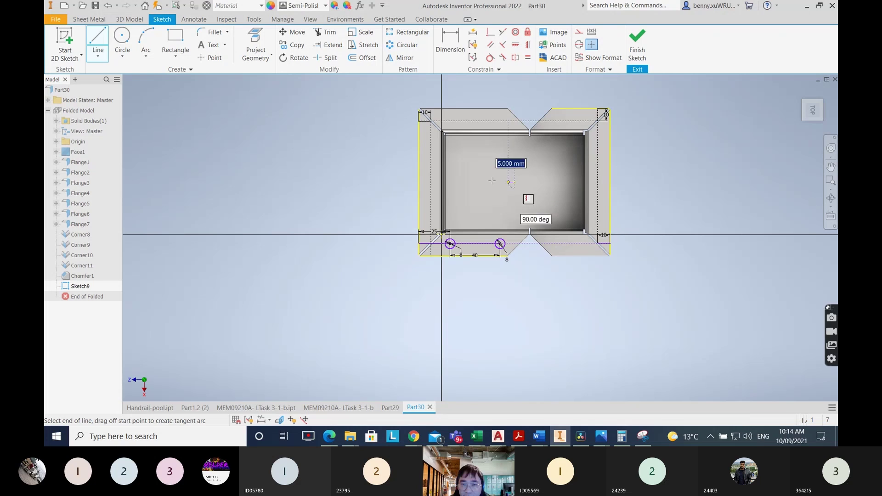
{"action": "right_click", "coordinate": [408, 182]}
{"action": "left_click", "coordinate": [442, 183]}
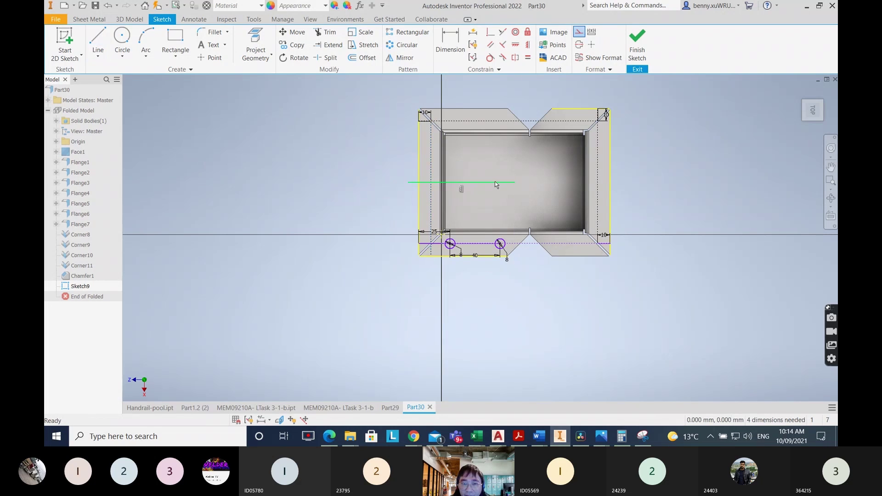
{"action": "left_click", "coordinate": [579, 32]}
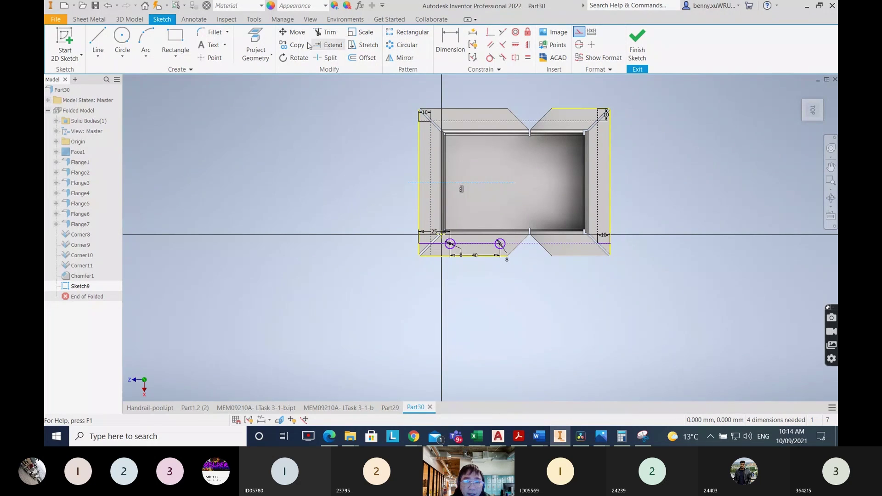
- Mirror the two 8 mm circles about the horizontal construction centreline onto the opposite long lip
{"action": "left_click", "coordinate": [401, 58]}
{"action": "left_click", "coordinate": [451, 244]}
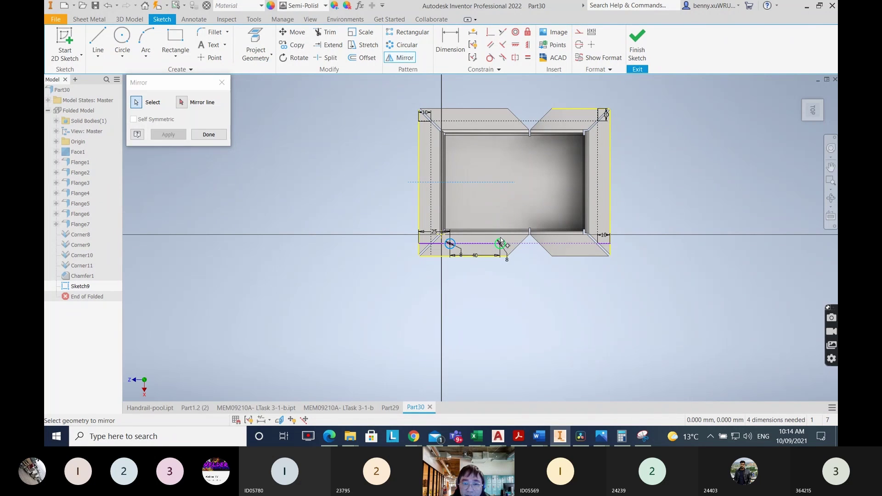
{"action": "left_click", "coordinate": [183, 102]}
{"action": "left_click", "coordinate": [477, 183]}
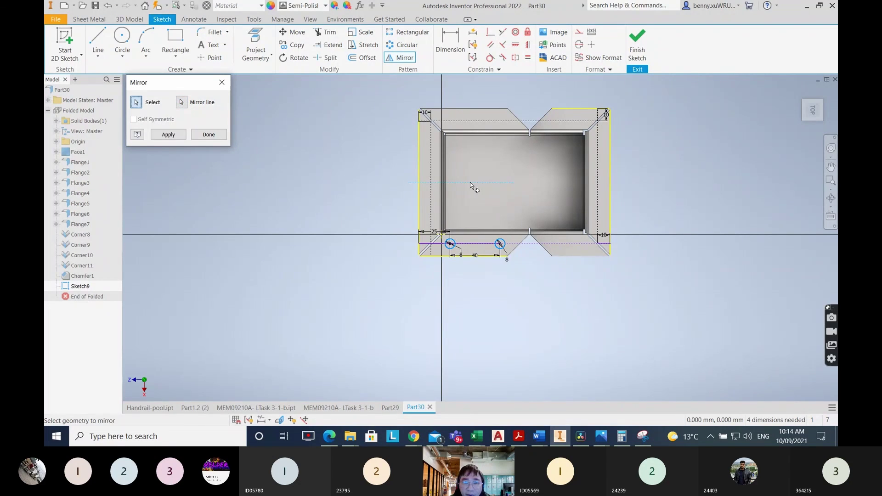
{"action": "left_click", "coordinate": [169, 137]}
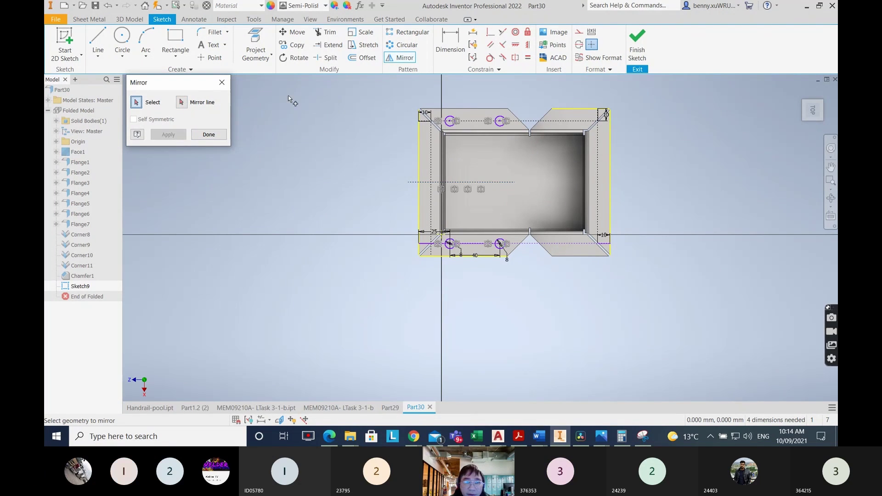
{"action": "left_click", "coordinate": [220, 83]}
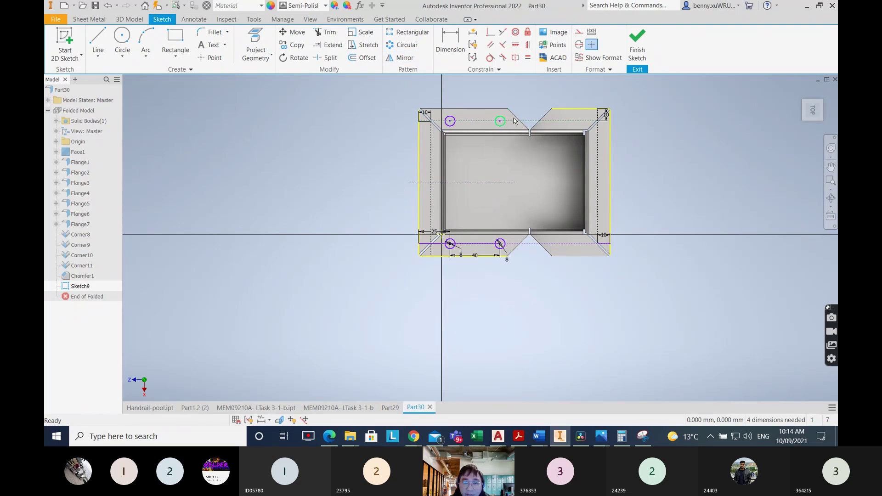
- Check the end lip hole positions on the cover drawing in the MEM09210A worksheet in Word
{"action": "mouse_move", "coordinate": [539, 435]}
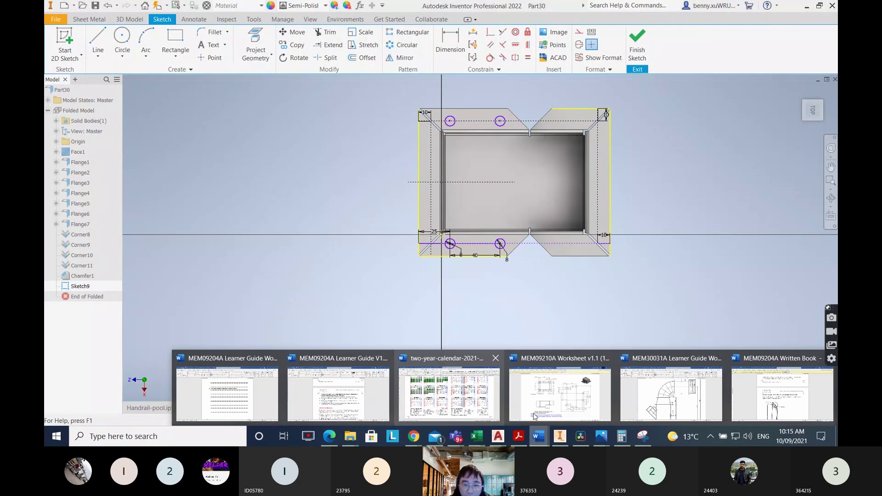
{"action": "left_click", "coordinate": [556, 404]}
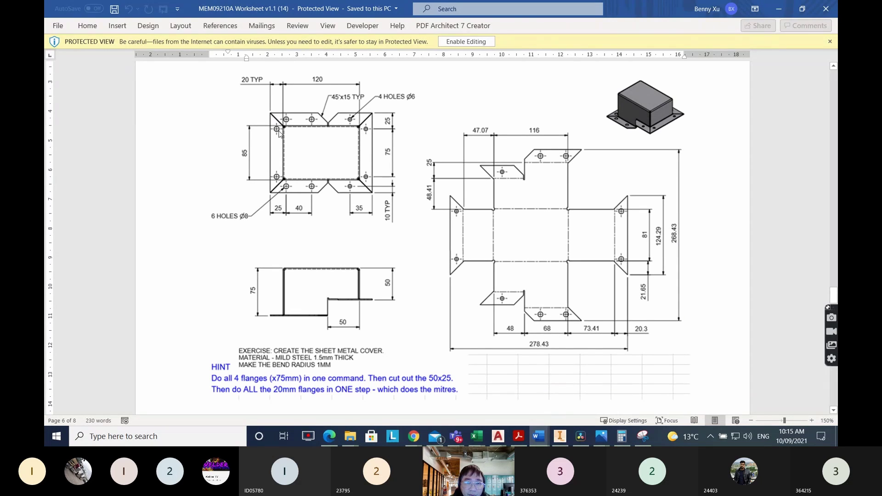
{"action": "left_click", "coordinate": [779, 8]}
- Draw a 25 mm line in Inventor along the end lip's construction line, starting at the long lip's outer edge
{"action": "left_click", "coordinate": [100, 36]}
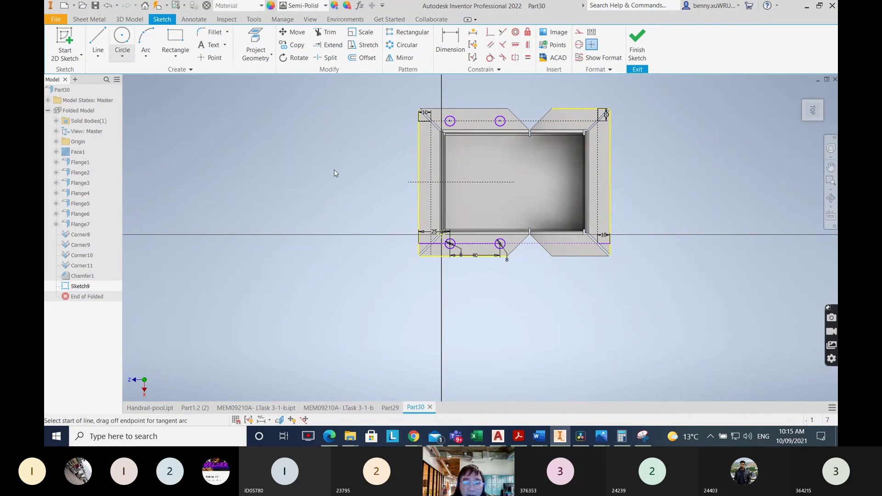
{"action": "left_click", "coordinate": [431, 256]}
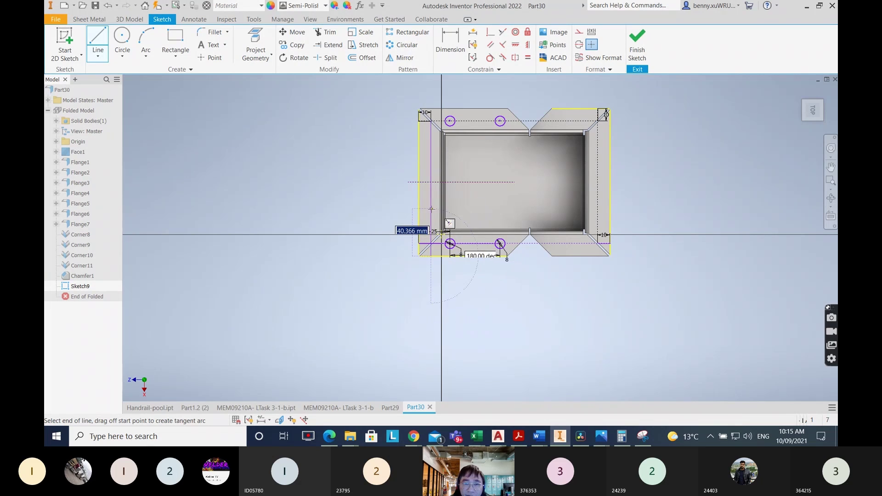
{"action": "type", "text": "25"}
{"action": "key", "text": "Return"}
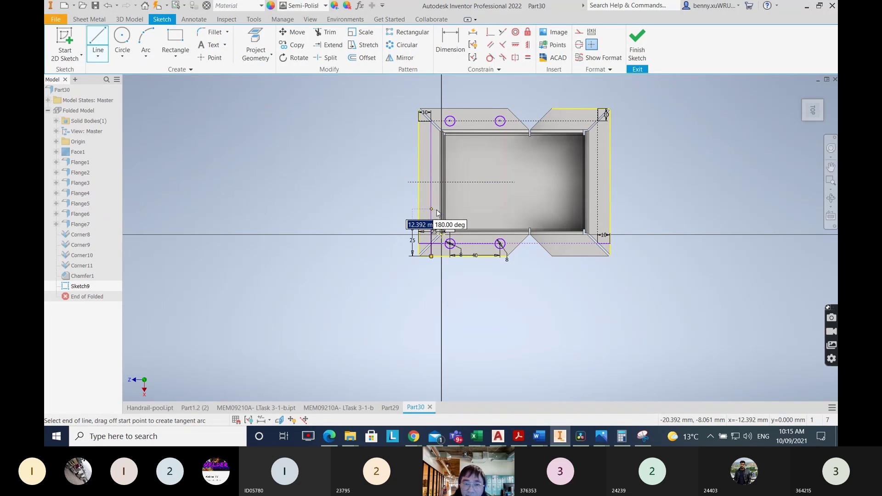
{"action": "key", "text": "Escape"}
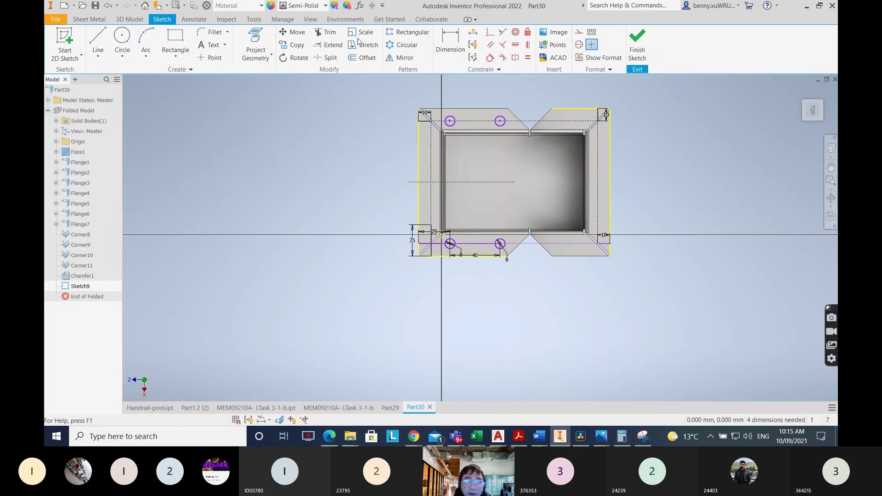
- Copy the 8 mm circle nearest the corner from its centre to the free end of the end lip's 25 mm line
{"action": "left_click", "coordinate": [297, 45]}
{"action": "left_click", "coordinate": [446, 247]}
{"action": "scroll", "coordinate": [482, 271], "scroll_direction": "up", "scroll_amount": 3}
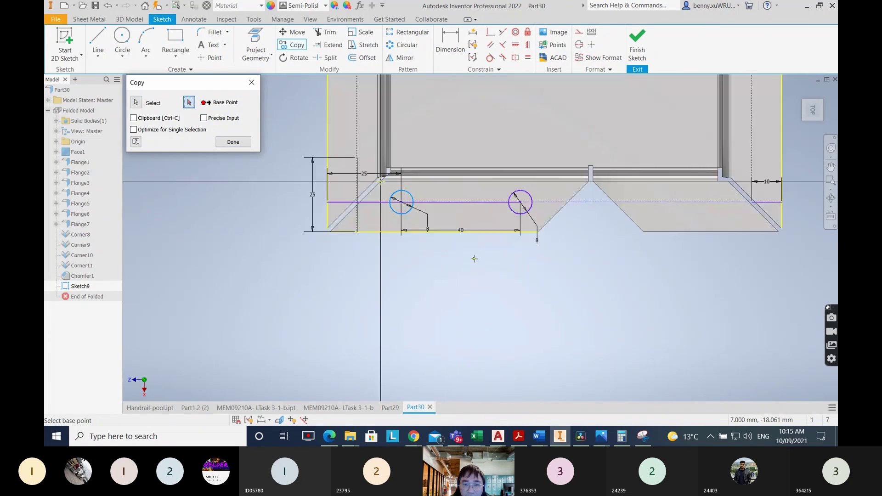
{"action": "left_click", "coordinate": [402, 198]}
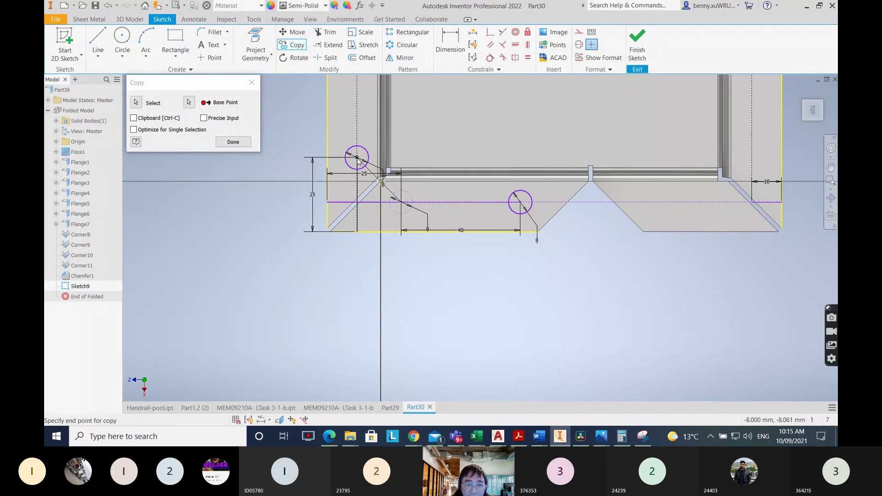
{"action": "right_click", "coordinate": [358, 160]}
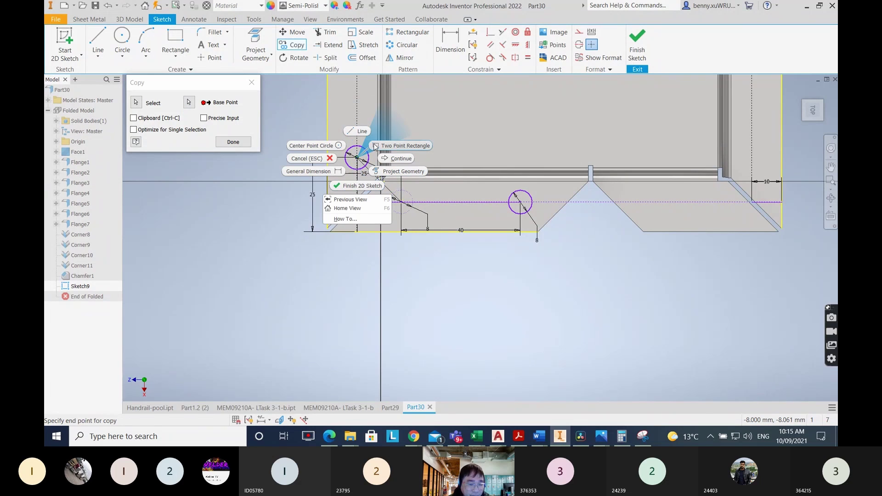
{"action": "left_click", "coordinate": [365, 152]}
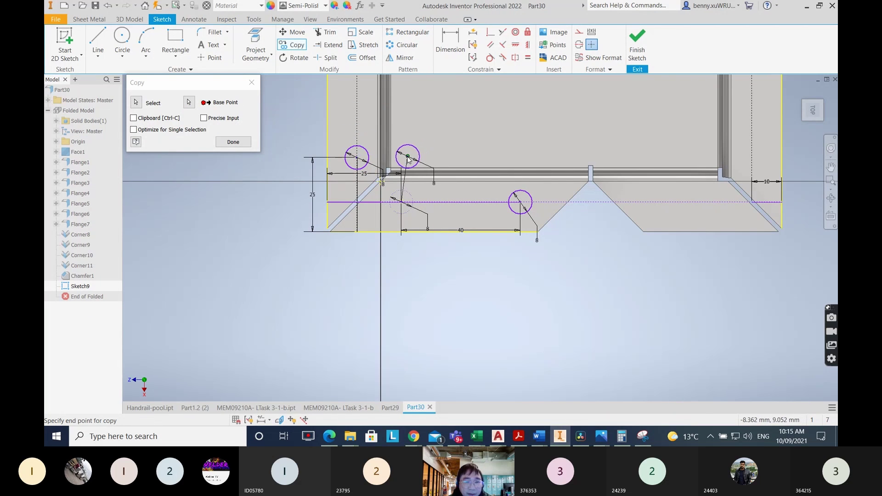
{"action": "key", "text": "Escape"}
- Mirror the end lip's 8 mm circle about the horizontal construction centreline
{"action": "scroll", "coordinate": [393, 168], "scroll_direction": "down", "scroll_amount": 3}
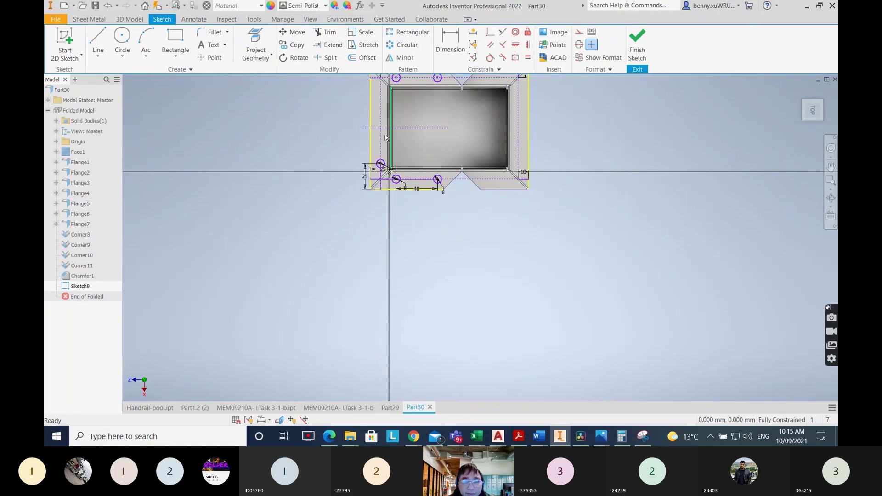
{"action": "scroll", "coordinate": [397, 106], "scroll_direction": "up", "scroll_amount": 2}
{"action": "left_click", "coordinate": [403, 58]}
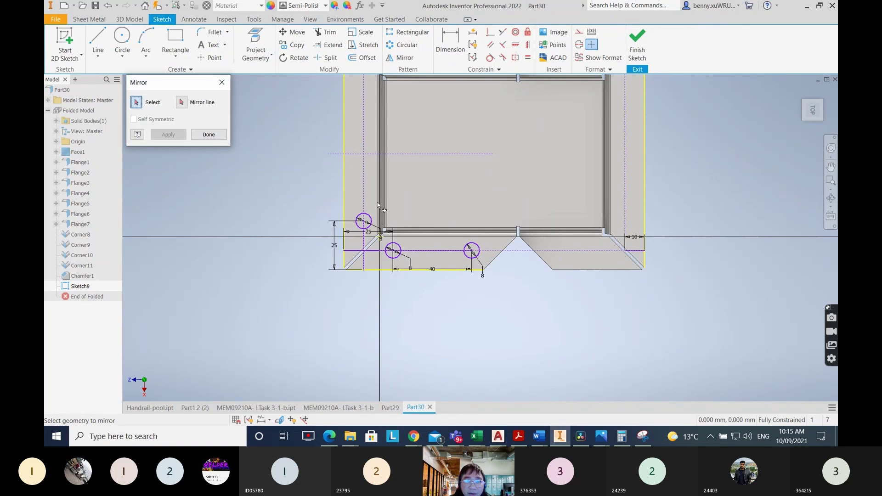
{"action": "left_click", "coordinate": [370, 217]}
{"action": "left_click", "coordinate": [181, 102]}
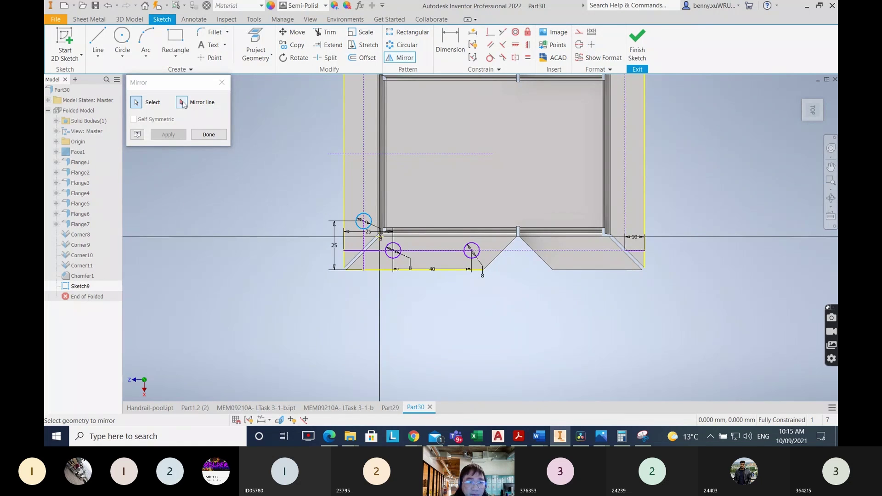
{"action": "left_click", "coordinate": [353, 154]}
{"action": "left_click", "coordinate": [169, 134]}
{"action": "scroll", "coordinate": [318, 164], "scroll_direction": "down", "scroll_amount": 2}
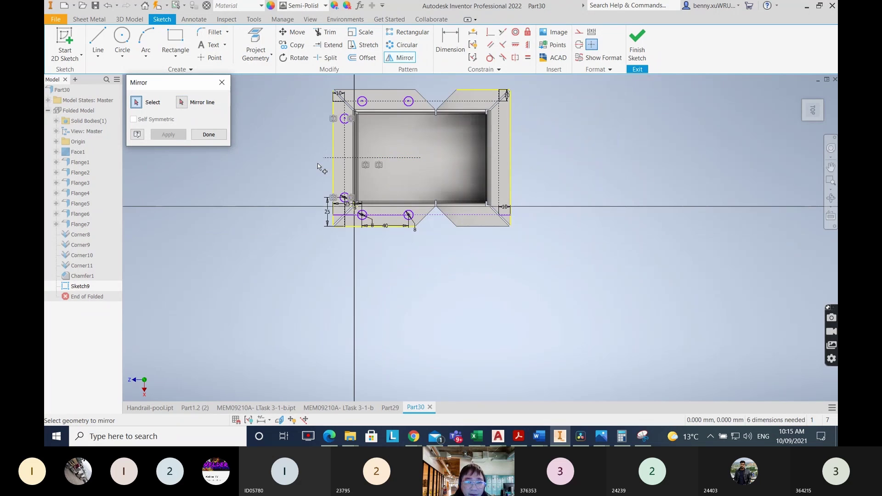
{"action": "left_click", "coordinate": [222, 82]}
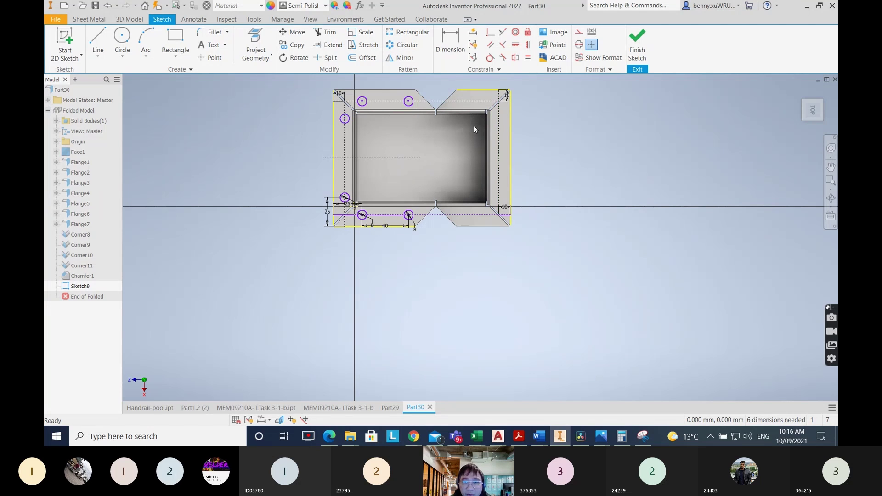
- Look up the diameter of the remaining four holes in the MEM09210A worksheet in Word
{"action": "mouse_move", "coordinate": [538, 436]}
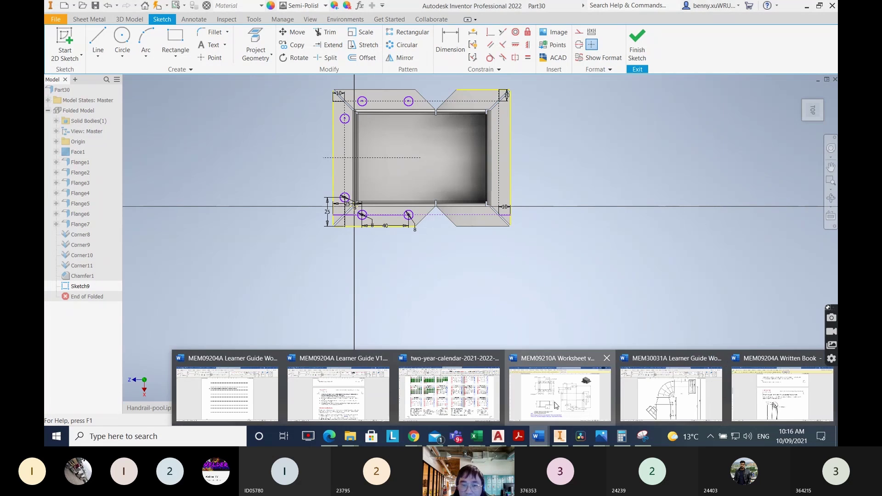
{"action": "left_click", "coordinate": [556, 405]}
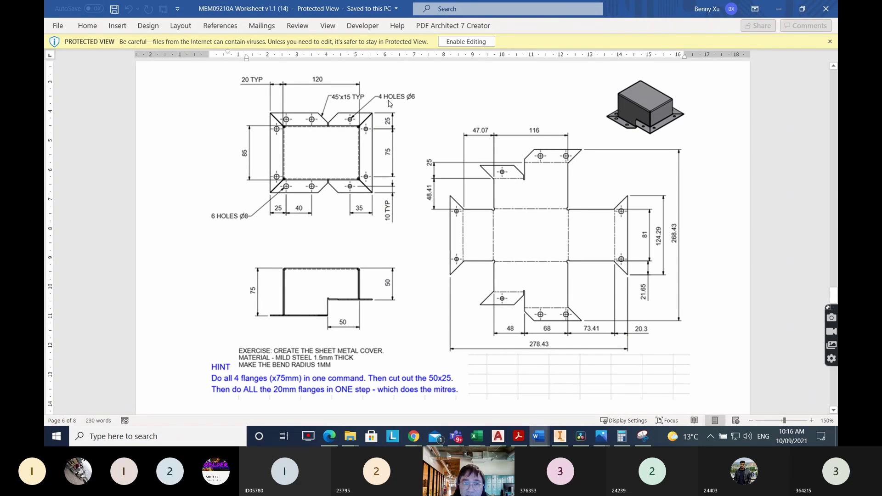
{"action": "key", "text": "alt+Tab"}
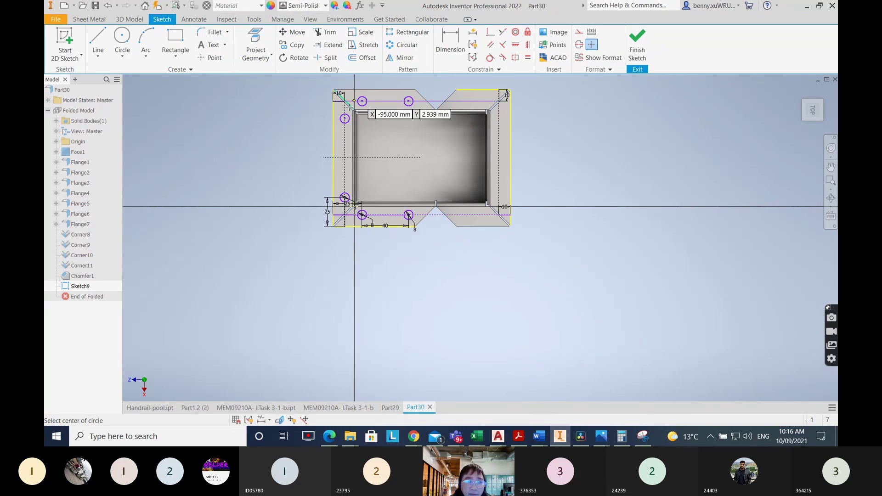
- Draw two 6 mm diameter circles in Inventor on the opposite end lip's construction line, level with the first end lip's two 8 mm circles
{"action": "left_click_drag", "start_coordinate": [506, 175], "coordinate": [494, 256]}
{"action": "key", "text": "Escape"}
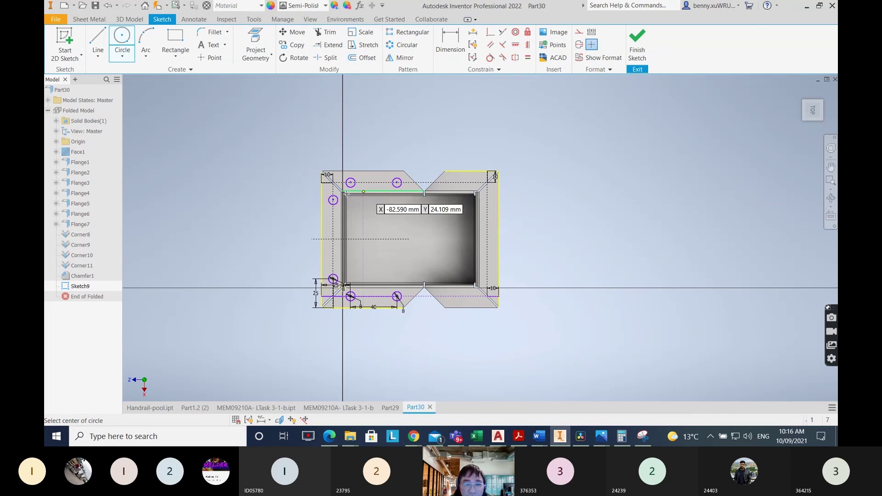
{"action": "left_click", "coordinate": [486, 199]}
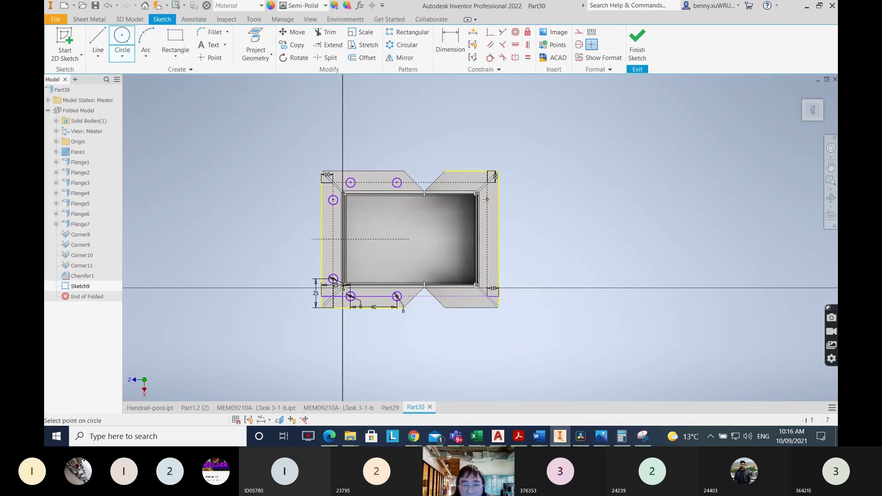
{"action": "type", "text": "6"}
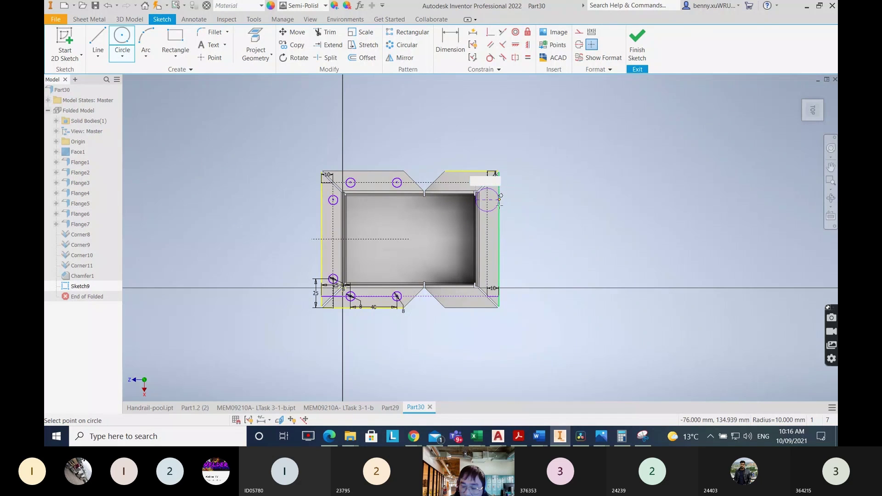
{"action": "key", "text": "Return"}
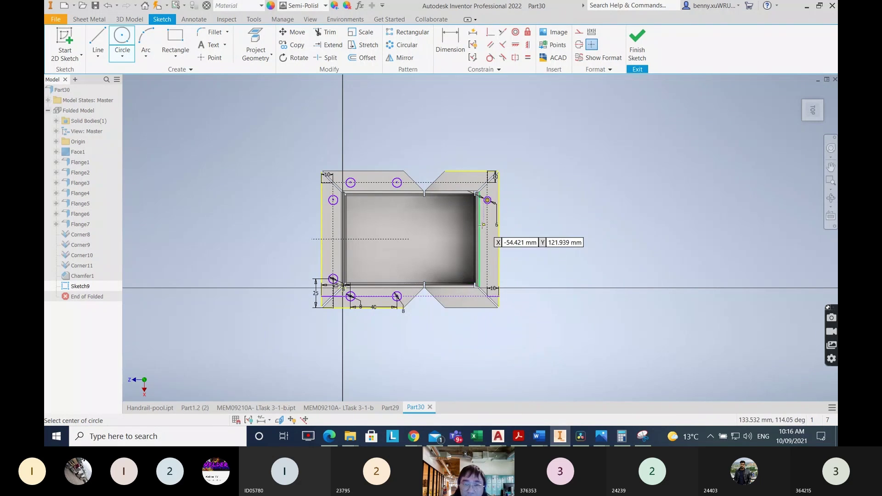
{"action": "scroll", "coordinate": [487, 299], "scroll_direction": "up", "scroll_amount": 3}
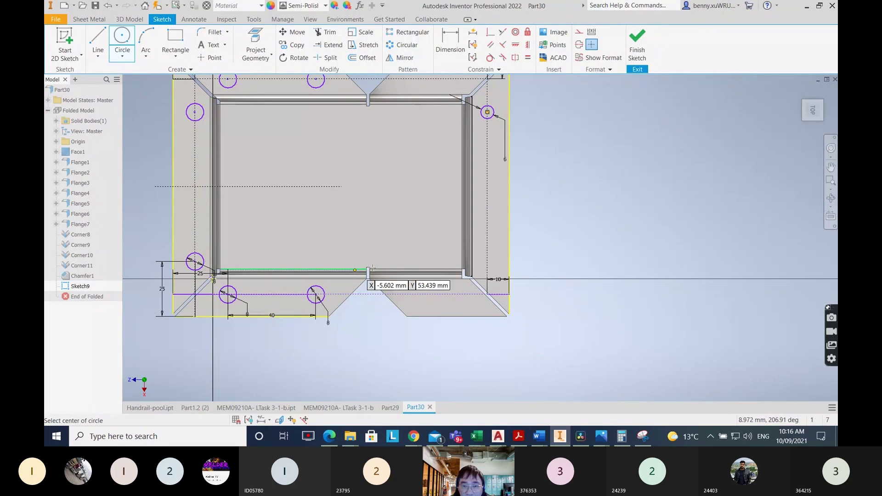
{"action": "left_click", "coordinate": [487, 261]}
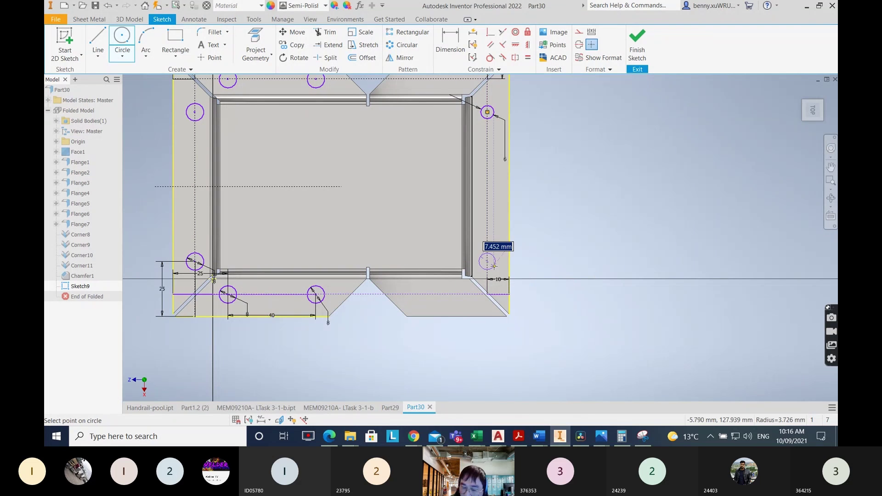
{"action": "left_click", "coordinate": [493, 266]}
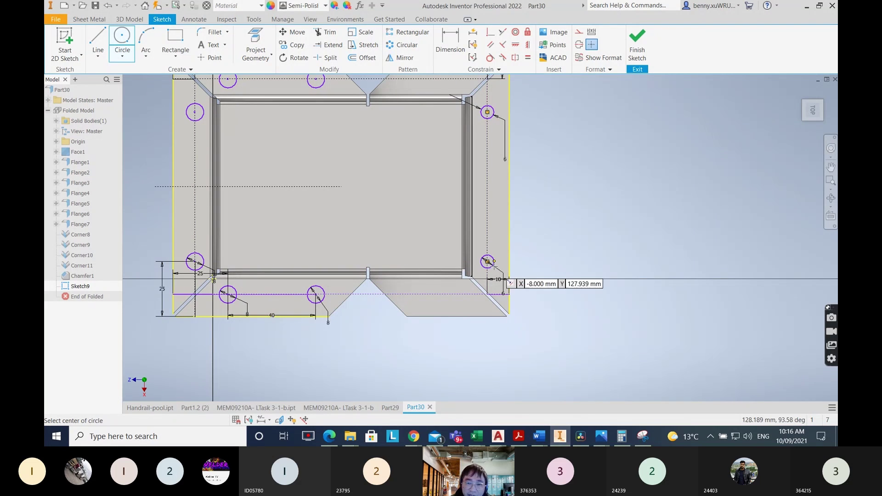
{"action": "right_click", "coordinate": [591, 196]}
{"action": "left_click", "coordinate": [617, 193]}
{"action": "scroll", "coordinate": [573, 225], "scroll_direction": "down", "scroll_amount": 3}
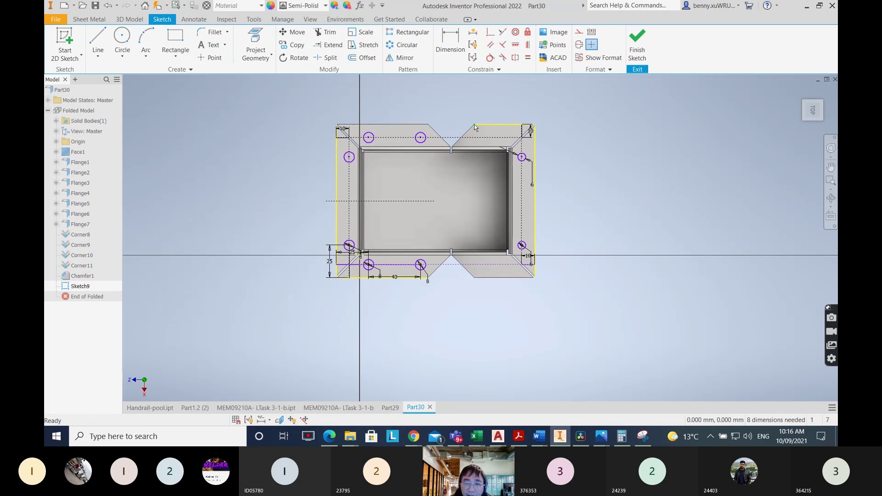
- Look up the 35 mm hole offset in the Word worksheet and draw a 35 mm line in Inventor from the end lip's outer edge along the side lip's construction line
{"action": "left_click", "coordinate": [539, 436]}
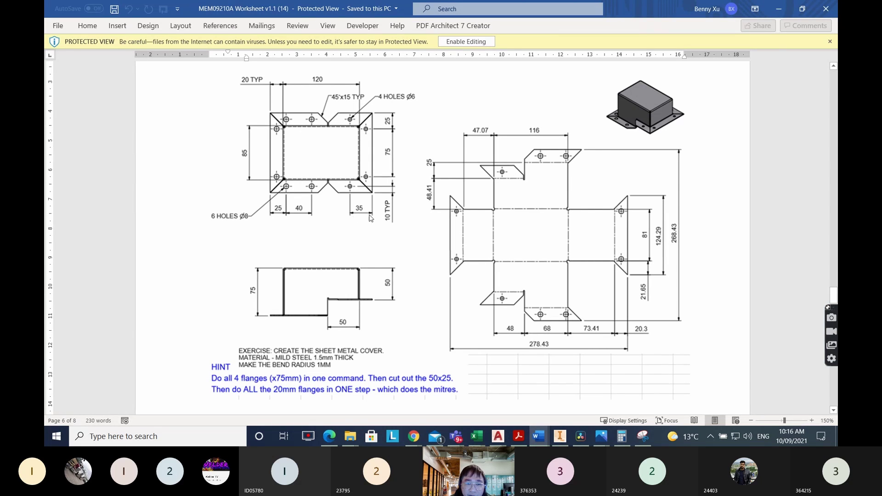
{"action": "left_click", "coordinate": [778, 9]}
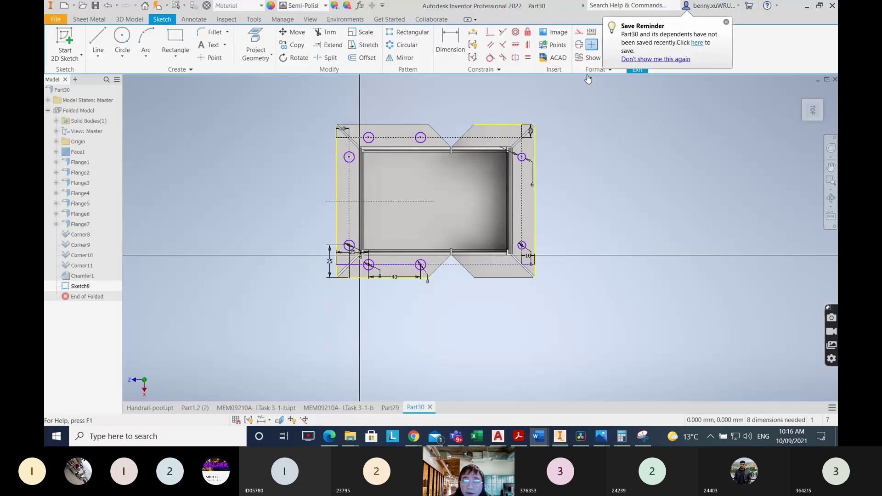
{"action": "left_click", "coordinate": [101, 41]}
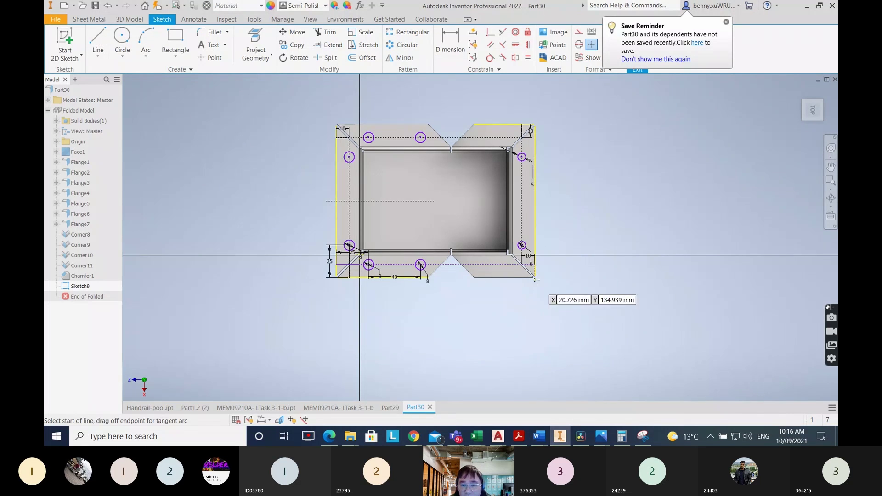
{"action": "scroll", "coordinate": [537, 275], "scroll_direction": "up", "scroll_amount": 5}
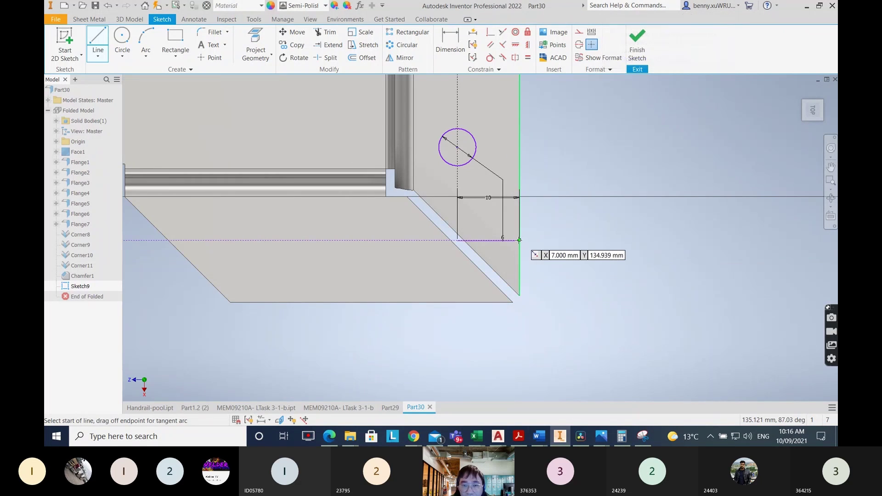
{"action": "left_click", "coordinate": [519, 240]}
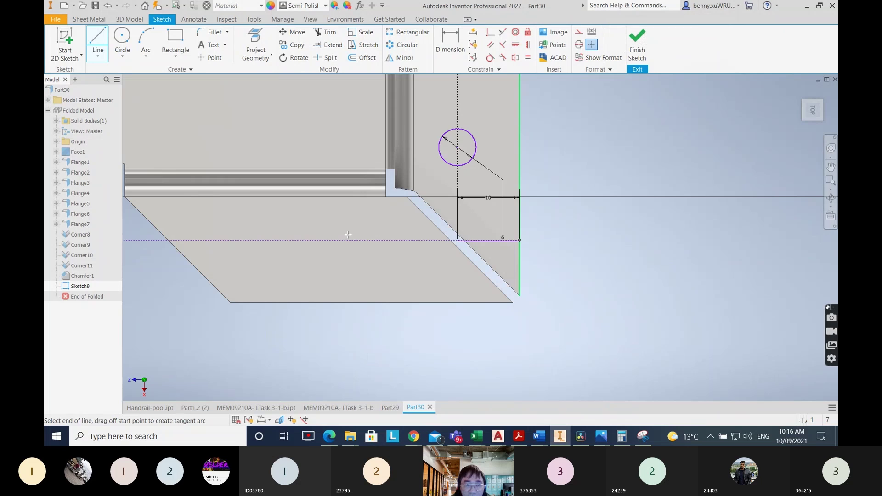
{"action": "left_click", "coordinate": [302, 241]}
{"action": "right_click", "coordinate": [457, 330]}
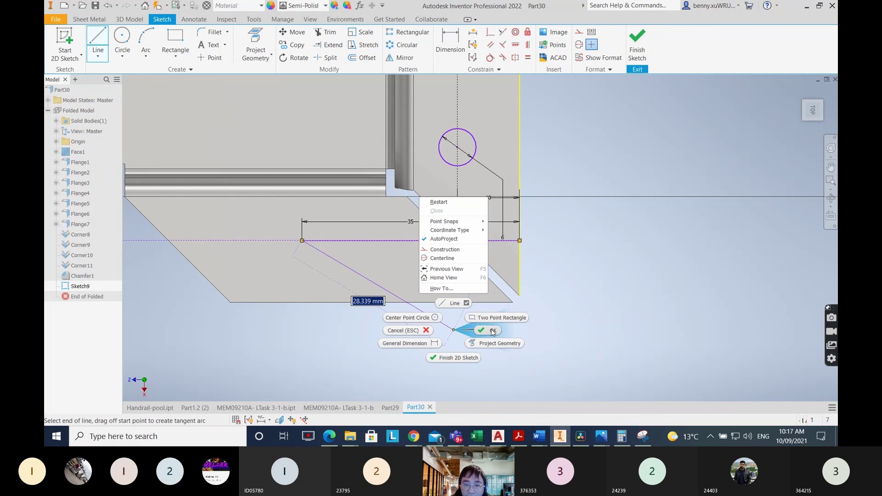
{"action": "left_click", "coordinate": [481, 331]}
- Copy the nearby 6 mm circle from its centre to the free end of the 35 mm line
{"action": "left_click", "coordinate": [292, 44]}
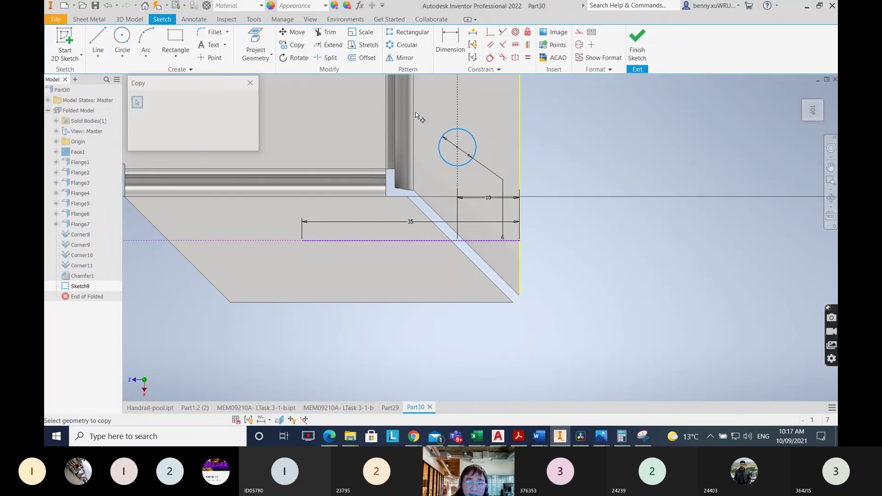
{"action": "left_click", "coordinate": [457, 147]}
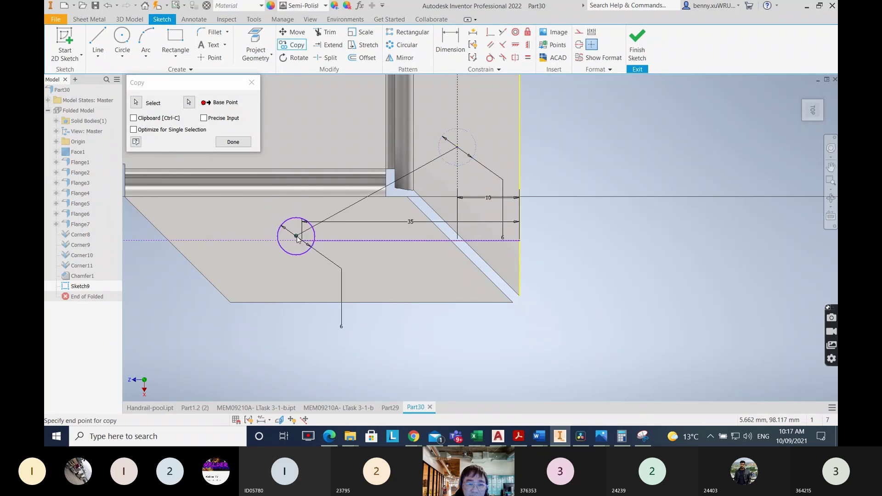
{"action": "left_click", "coordinate": [301, 239]}
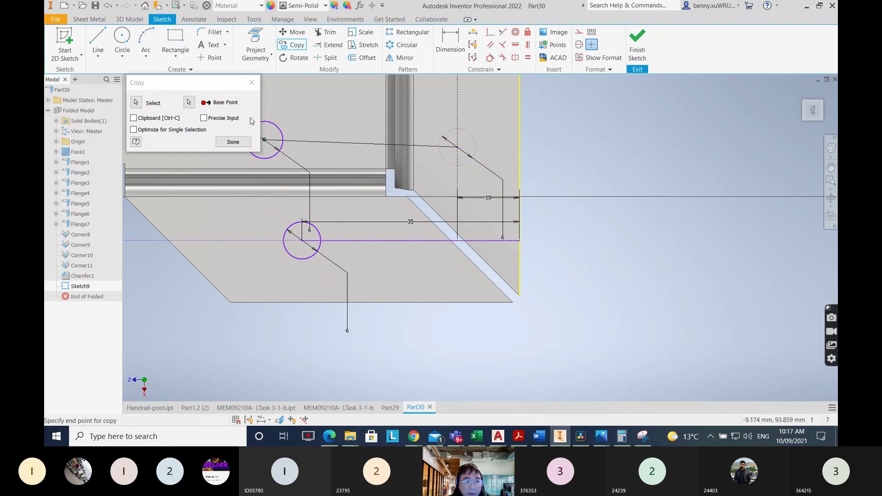
{"action": "left_click", "coordinate": [233, 142]}
- Draw a 6 mm diameter circle on the opposite side lip's construction line, aligned with the copied 6 mm circle
{"action": "scroll", "coordinate": [528, 272], "scroll_direction": "down", "scroll_amount": 5}
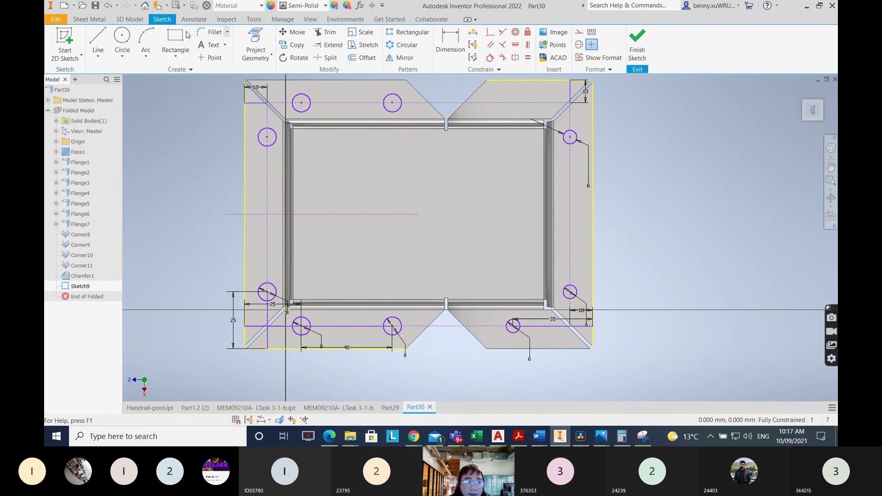
{"action": "left_click", "coordinate": [117, 37]}
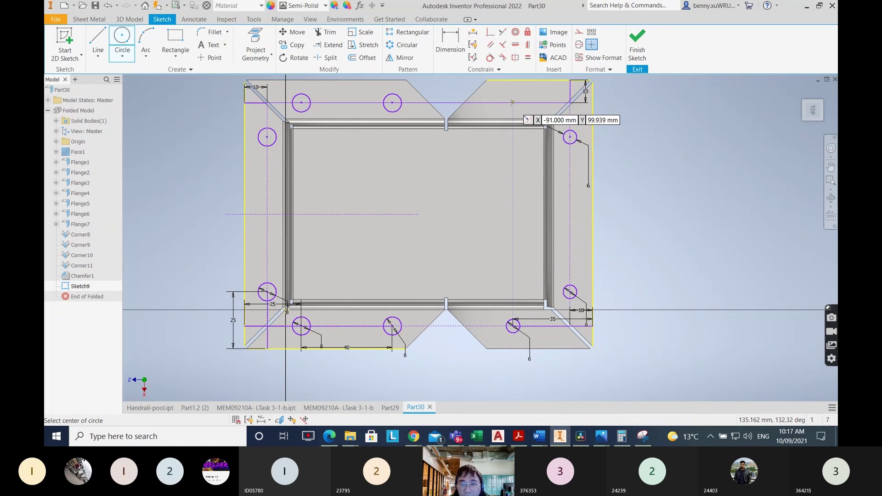
{"action": "left_click", "coordinate": [512, 102]}
{"action": "type", "text": "6"}
{"action": "key", "text": "Return"}
{"action": "right_click", "coordinate": [663, 167]}
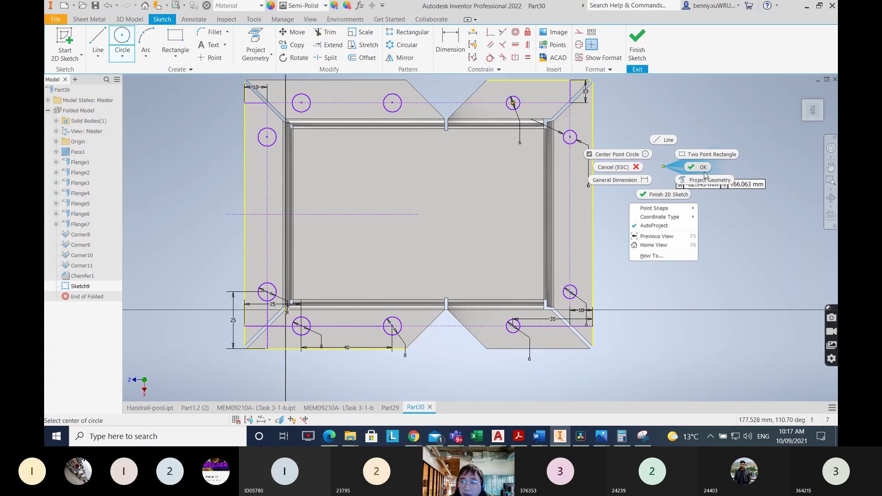
{"action": "left_click", "coordinate": [701, 168]}
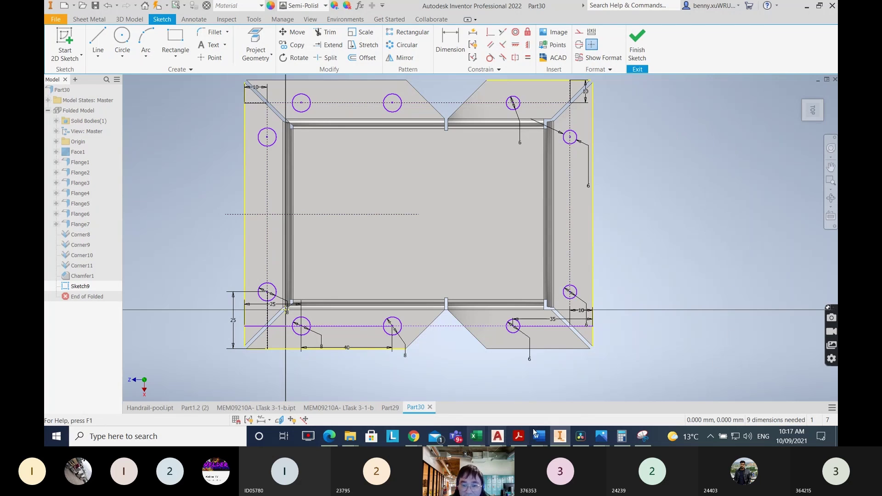
- Check the hole layout against the MEM09210A worksheet in Word and finish the hole sketch in Inventor
{"action": "mouse_move", "coordinate": [538, 436]}
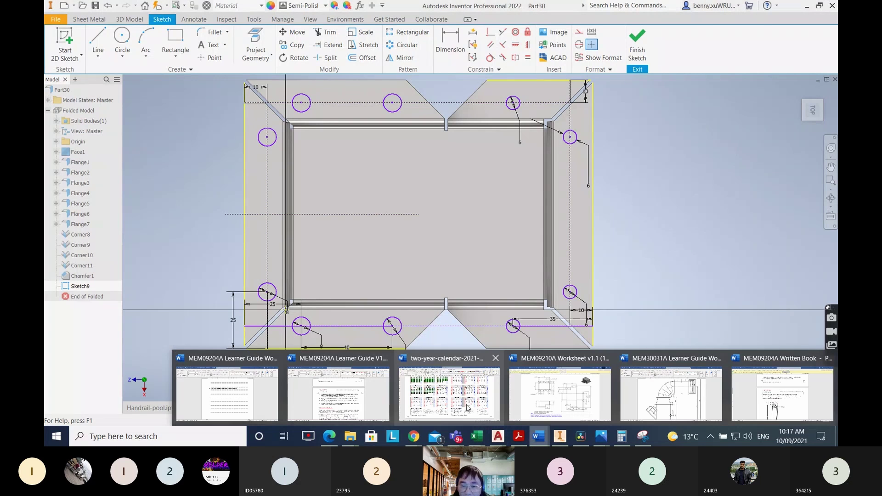
{"action": "left_click", "coordinate": [559, 394]}
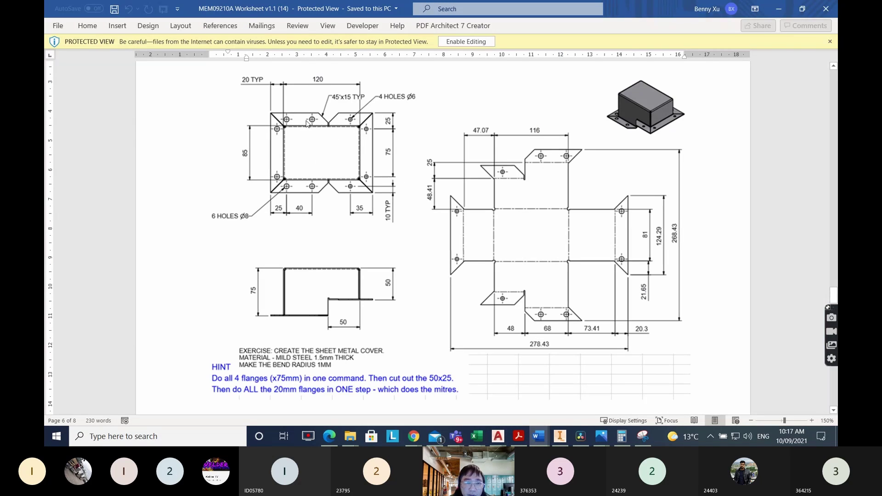
{"action": "left_click", "coordinate": [778, 9]}
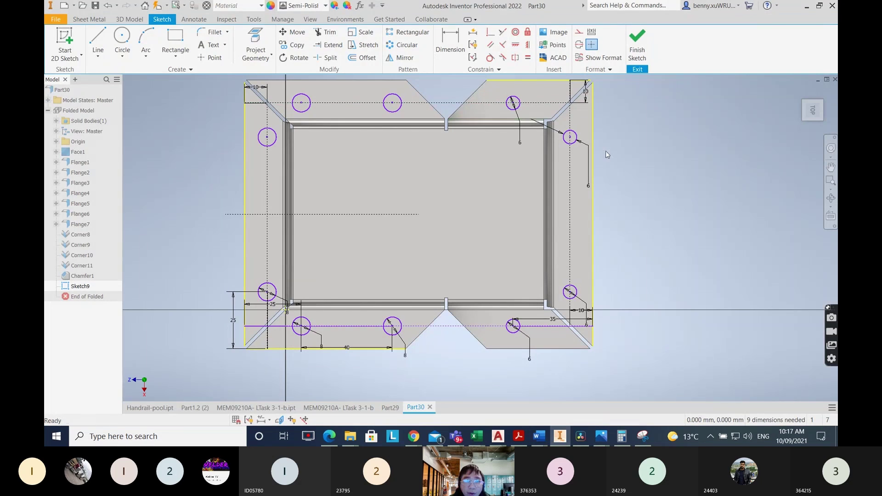
{"action": "left_click", "coordinate": [640, 46]}
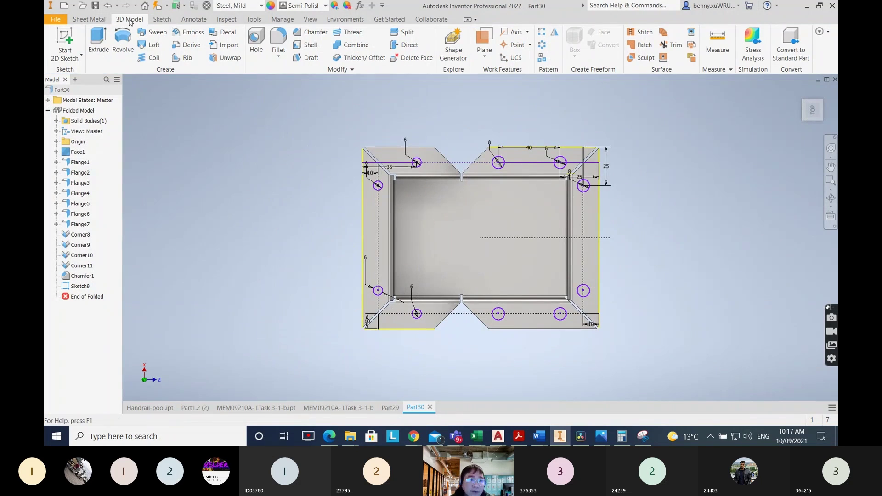
- Start an Extrude and select all six 8 mm circles as its profiles
{"action": "left_click", "coordinate": [99, 42]}
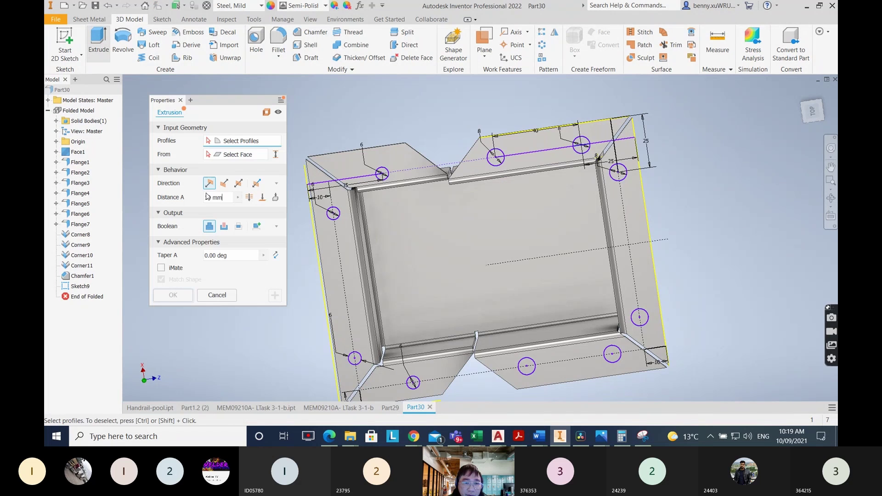
{"action": "left_click", "coordinate": [498, 156]}
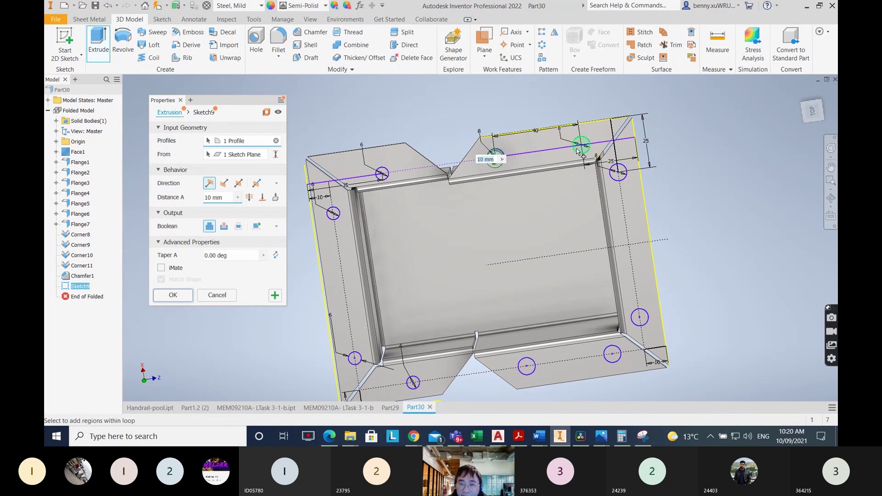
{"action": "left_click", "coordinate": [578, 150]}
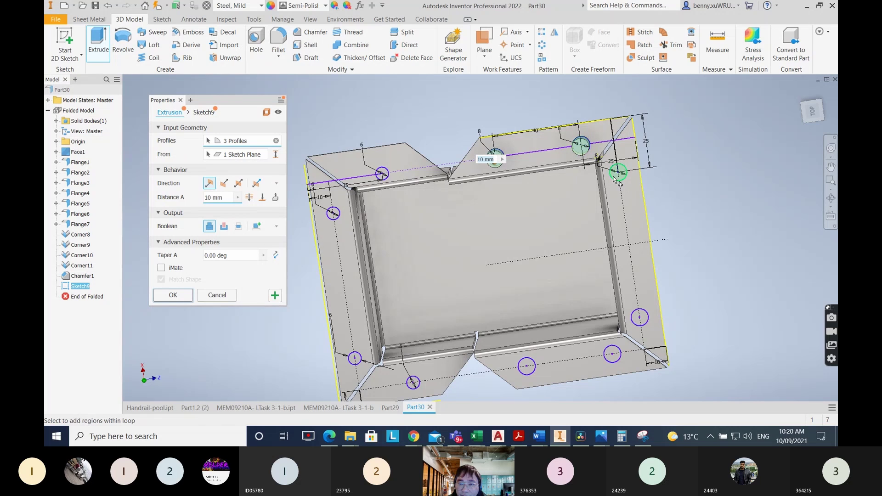
{"action": "left_click", "coordinate": [614, 177]}
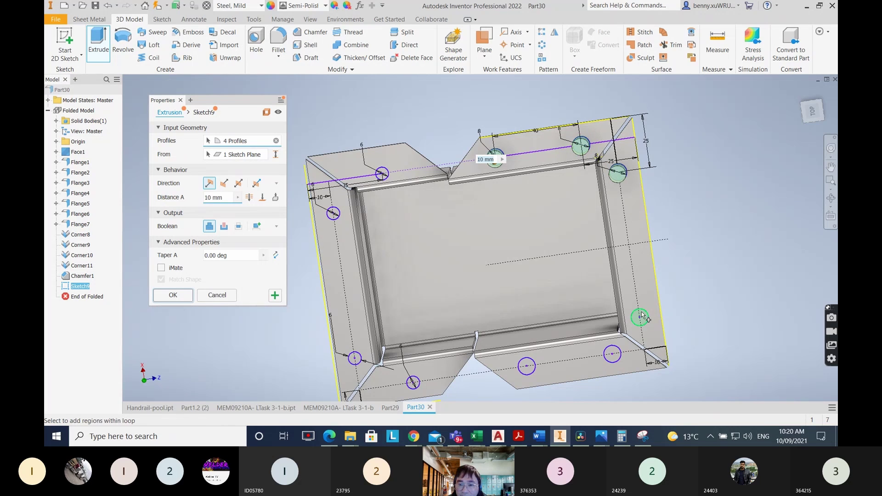
{"action": "left_click", "coordinate": [641, 317]}
{"action": "left_click", "coordinate": [614, 353]}
{"action": "left_click", "coordinate": [527, 366]}
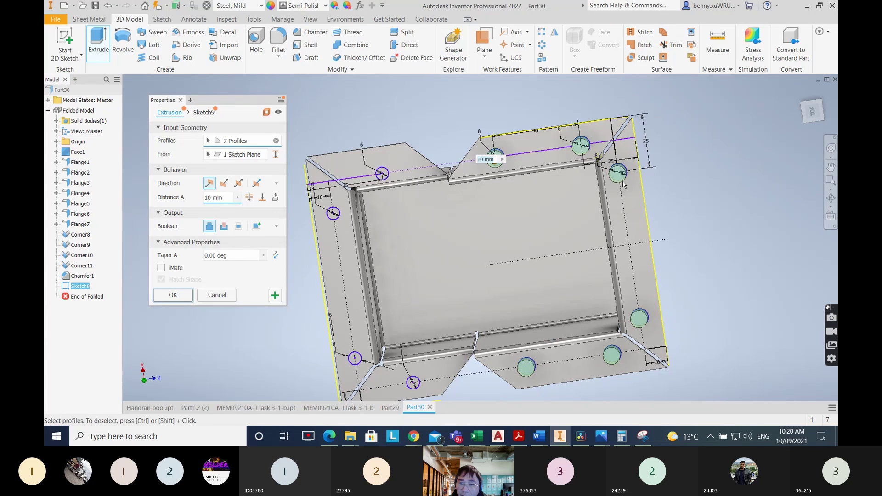
- Add the four 6 mm circles to the extrusion's profiles
{"action": "left_click", "coordinate": [384, 173]}
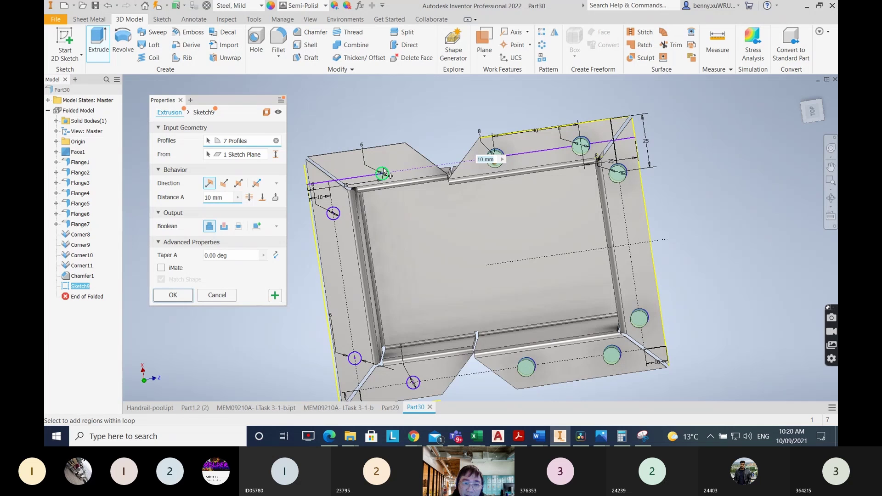
{"action": "left_click", "coordinate": [337, 212]}
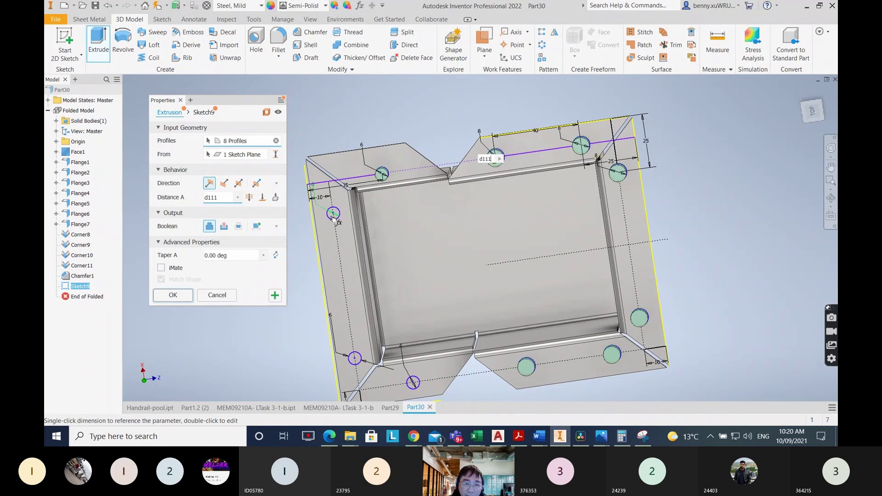
{"action": "left_click", "coordinate": [330, 215]}
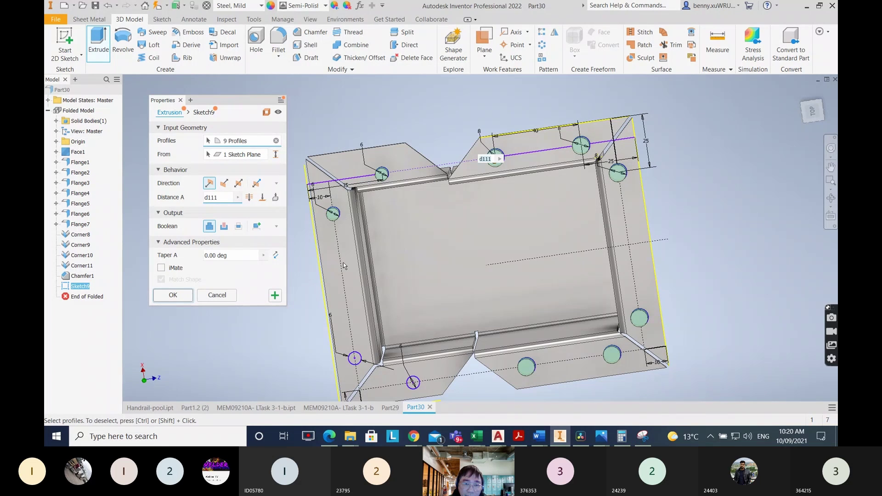
{"action": "left_click", "coordinate": [353, 361]}
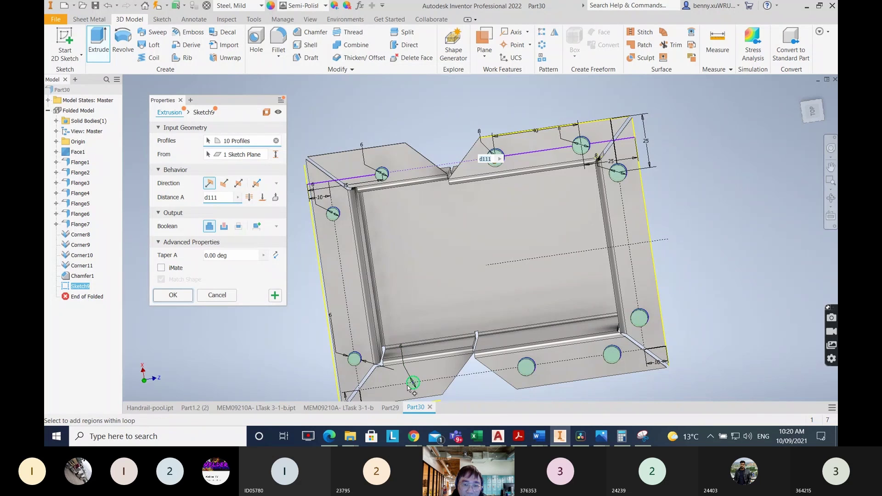
{"action": "left_click", "coordinate": [411, 386]}
- Flip the extrusion direction and cut all the selected circles through the lips with Through All
{"action": "left_click", "coordinate": [224, 183]}
{"action": "left_click", "coordinate": [224, 226]}
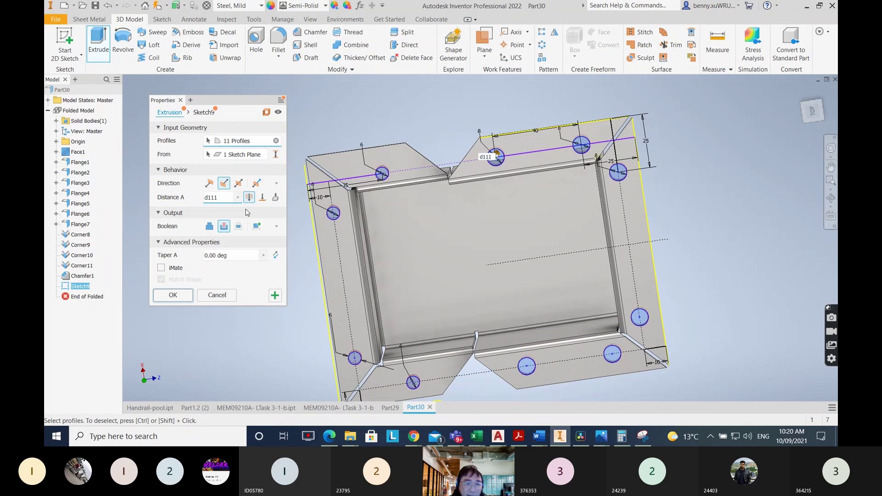
{"action": "left_click", "coordinate": [172, 295]}
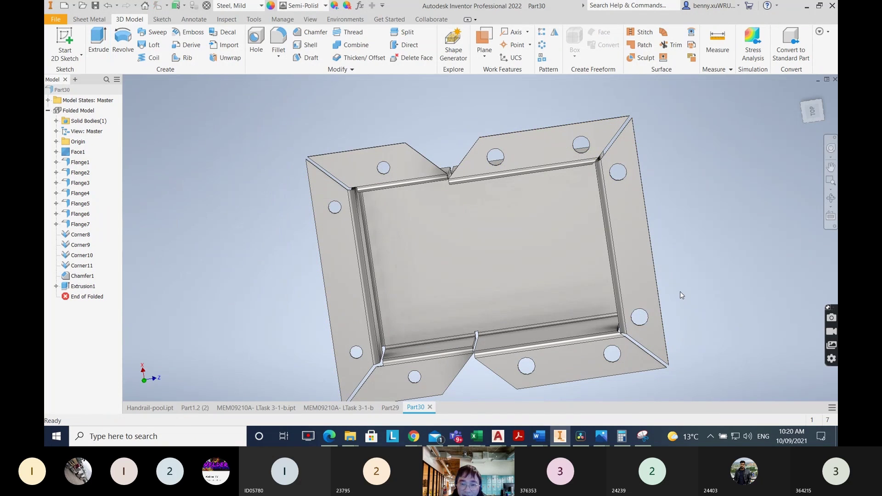
- Save the part as "MEM09210A- LTask 4-1-a.idw"
{"action": "middle_click_drag", "start_coordinate": [699, 293], "coordinate": [386, 138], "text": "shift"}
{"action": "left_click", "coordinate": [60, 19]}
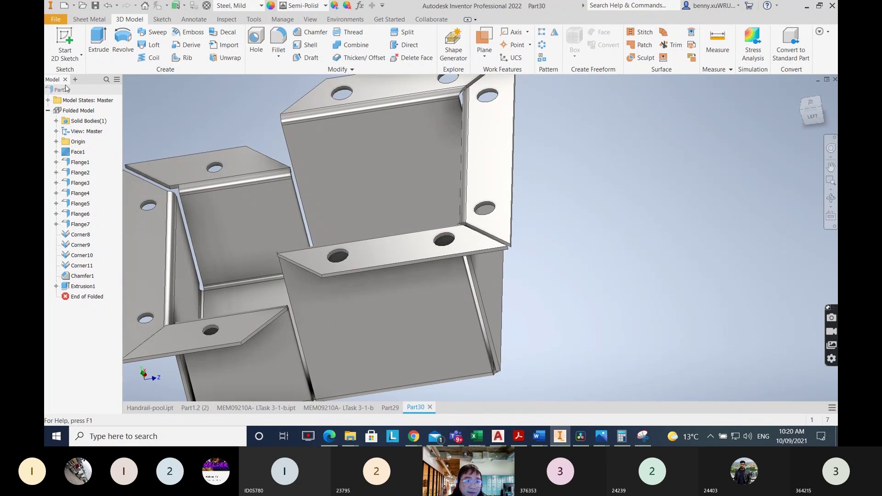
{"action": "key", "text": "Escape"}
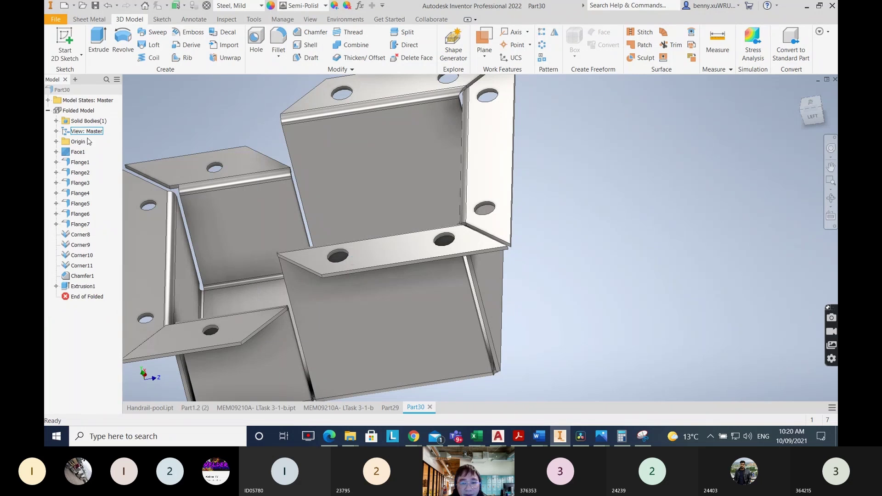
{"action": "type", "text": "MEM09210A- LTask 4-1-a.idw"}
{"action": "left_click", "coordinate": [411, 331]}
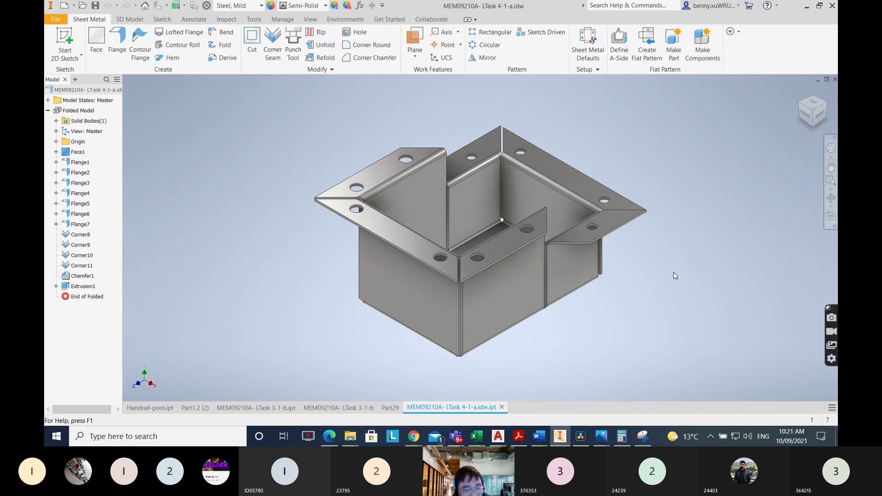
- Compare the cover with the worksheet drawing in Word and create the part's flat pattern in Inventor
{"action": "middle_click_drag", "start_coordinate": [673, 272], "coordinate": [595, 403], "text": "shift"}
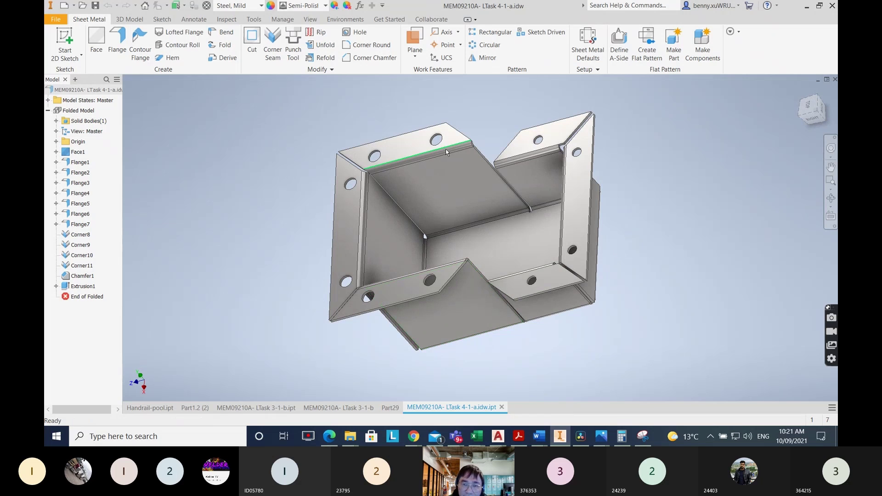
{"action": "mouse_move", "coordinate": [542, 437]}
{"action": "left_click", "coordinate": [575, 389]}
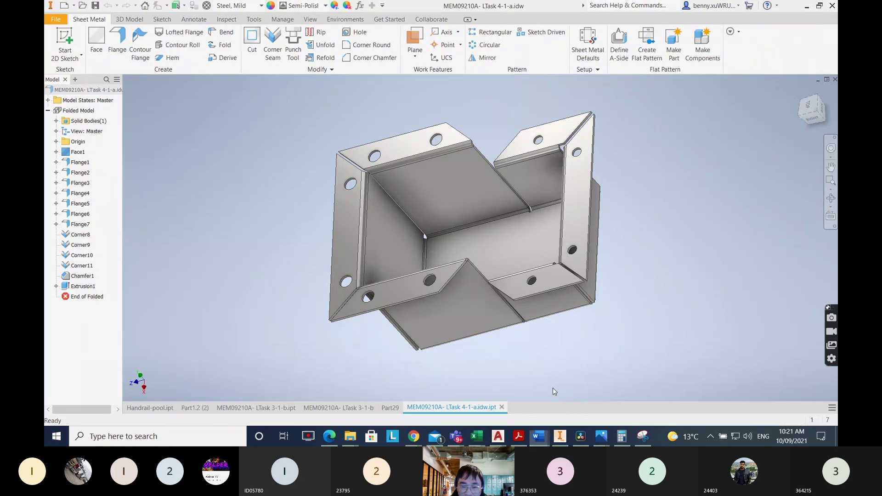
{"action": "scroll", "coordinate": [564, 358], "scroll_direction": "down", "scroll_amount": 3}
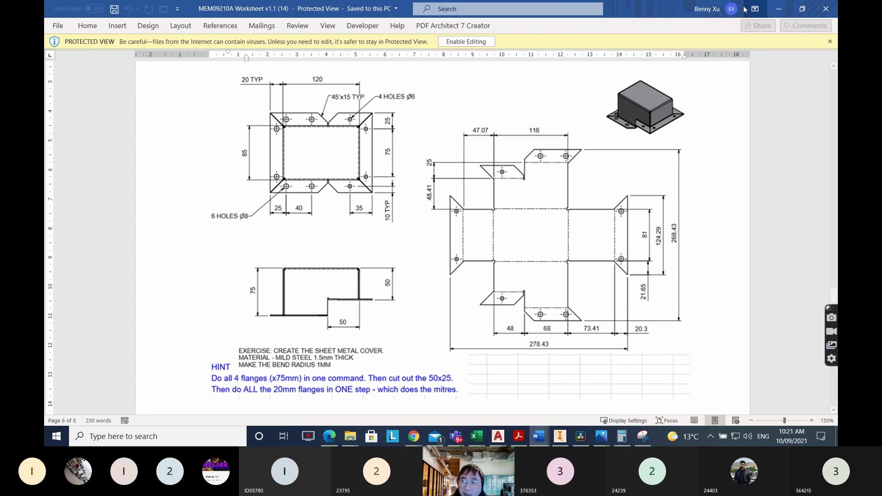
{"action": "key", "text": "alt+Tab"}
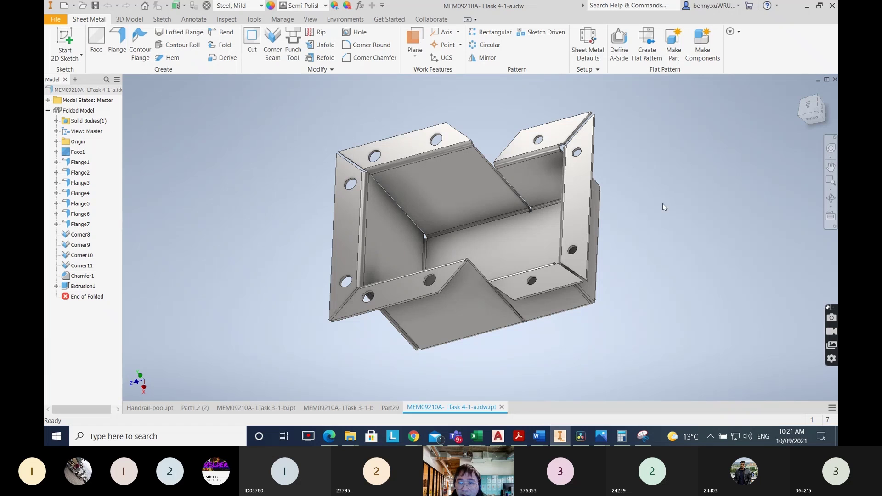
{"action": "left_click", "coordinate": [647, 46]}
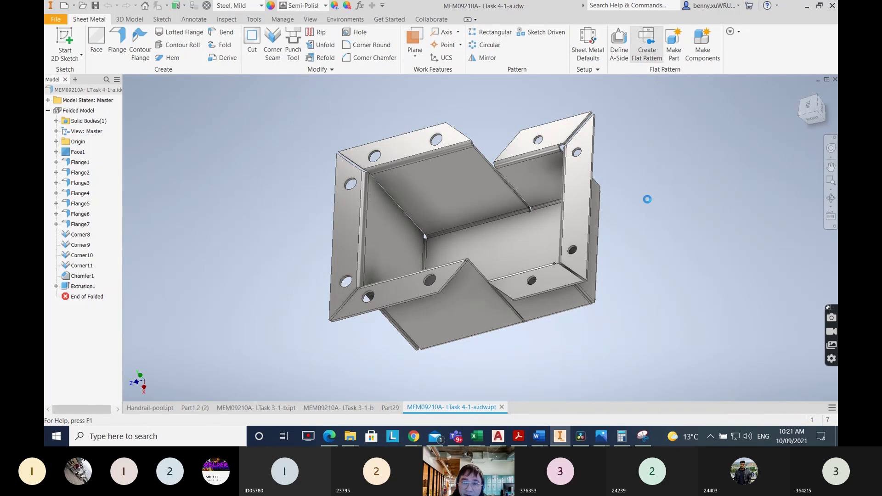